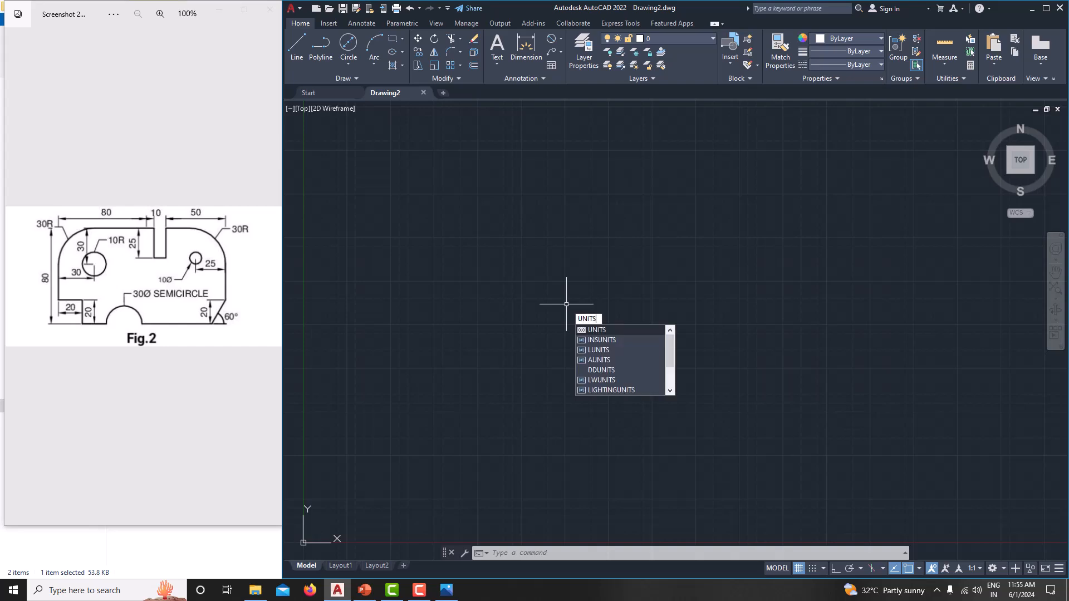
- Configure the drawing units to decimal lengths with precision 0 and millimeters as the insertion scale
key(Return)
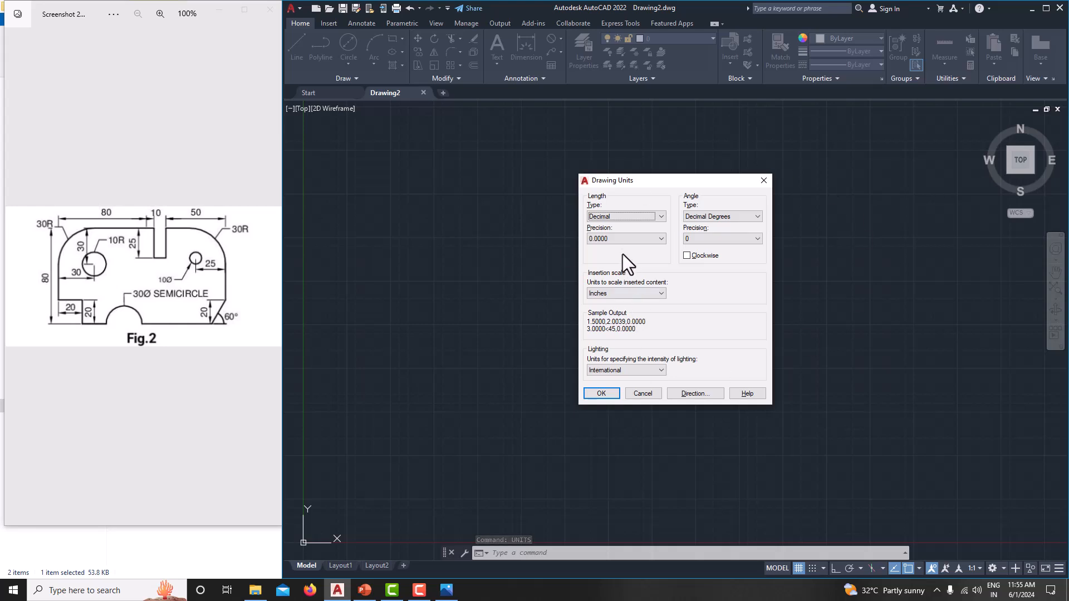
click(613, 218)
click(609, 234)
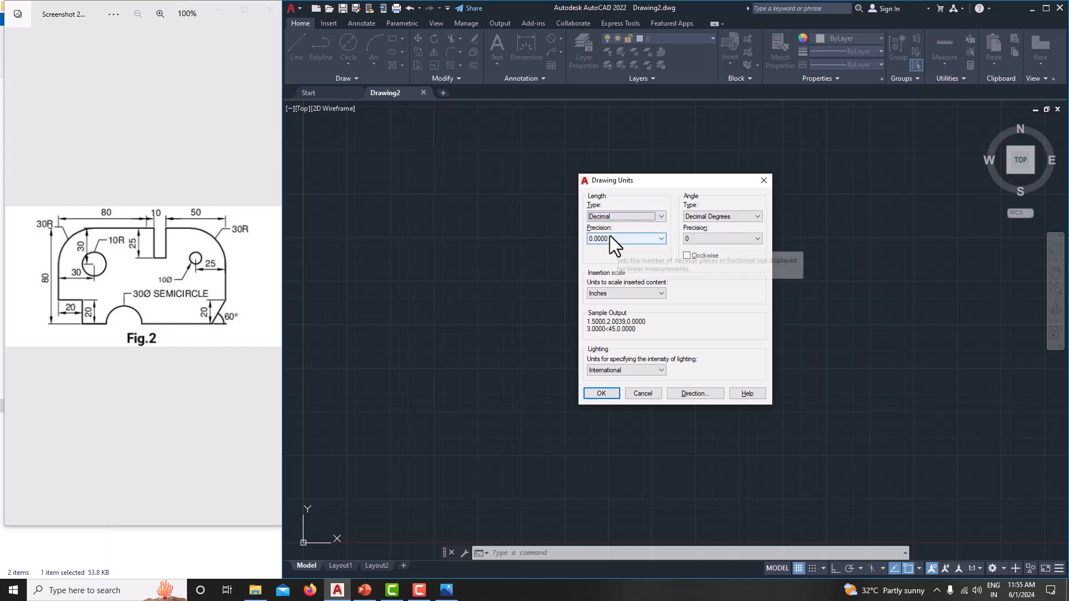
click(610, 236)
click(603, 248)
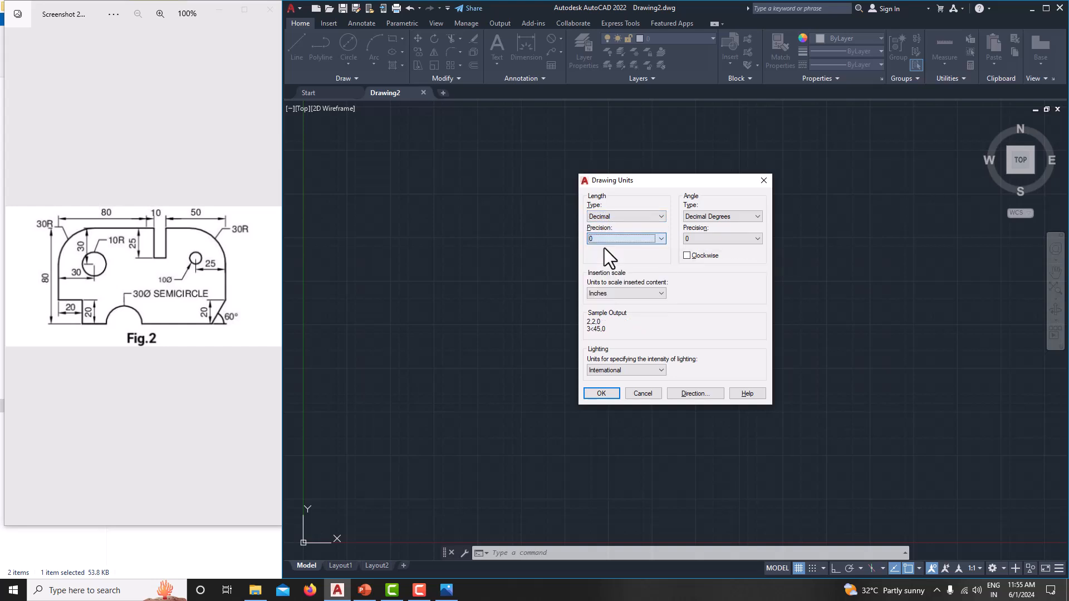
click(609, 293)
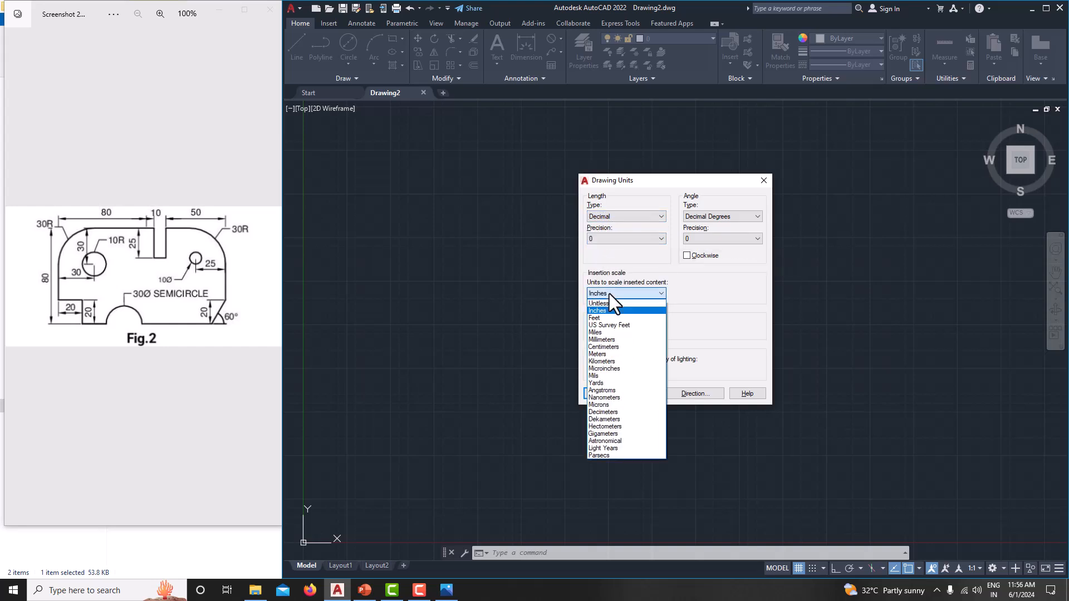
click(605, 341)
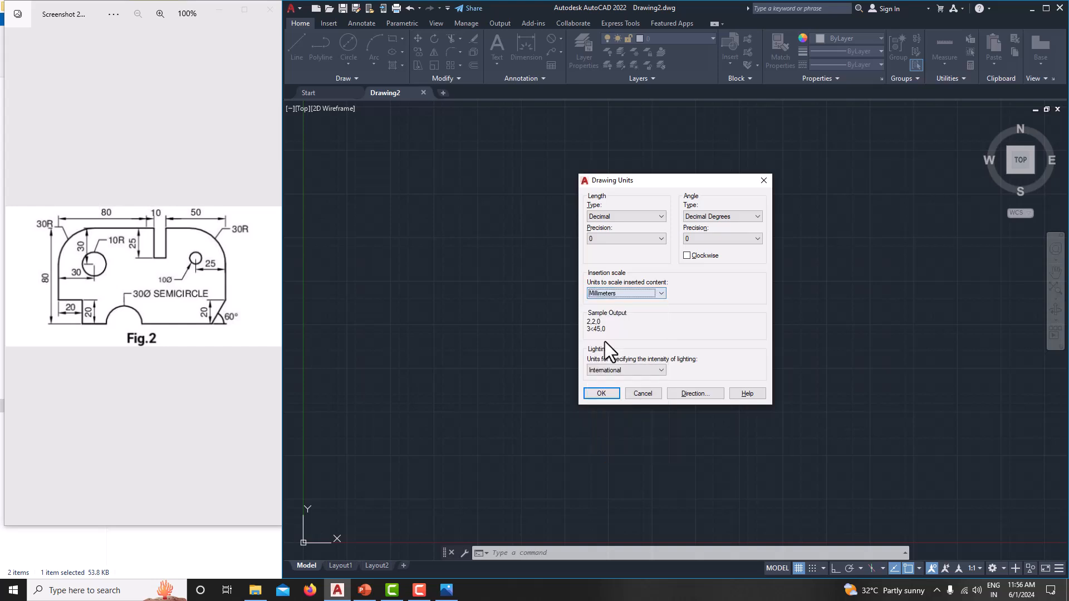
click(603, 394)
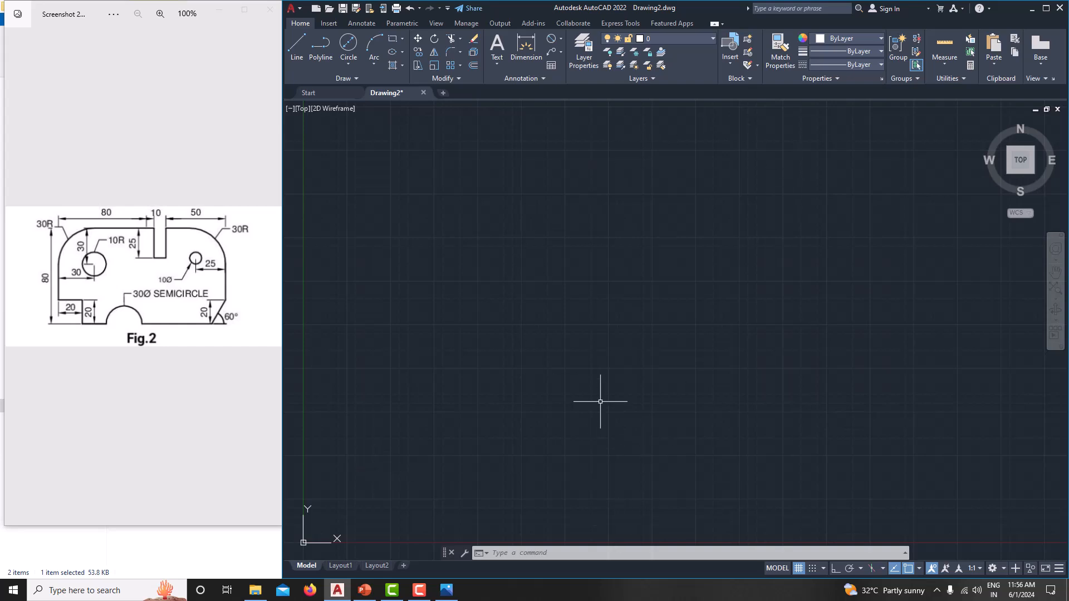
- Set the model space limits from lower-left corner 0,0 to upper-right corner 200,200
text(LIMIts)
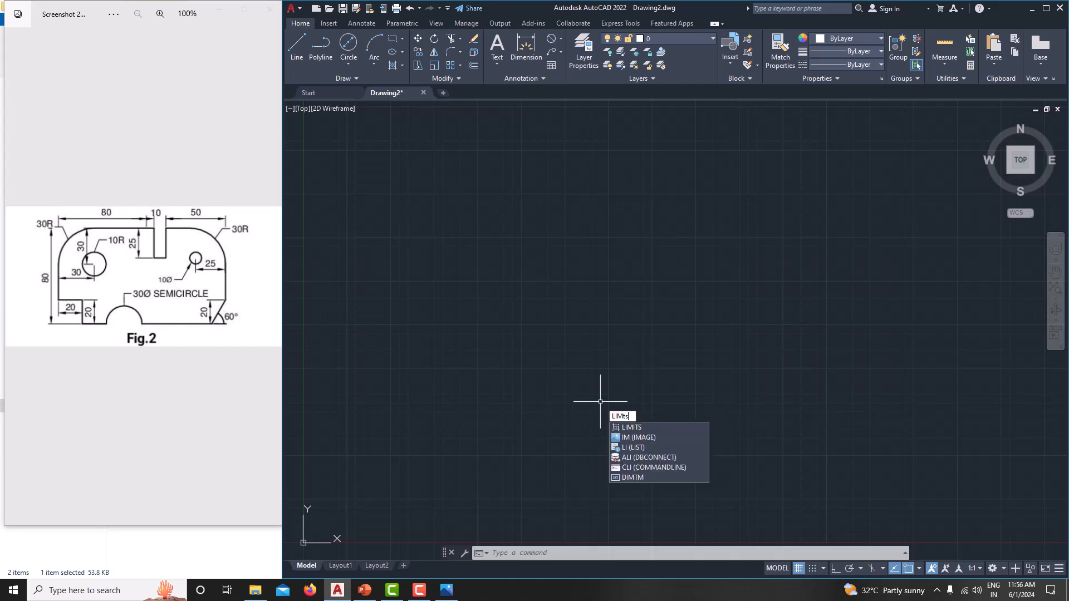
key(Return)
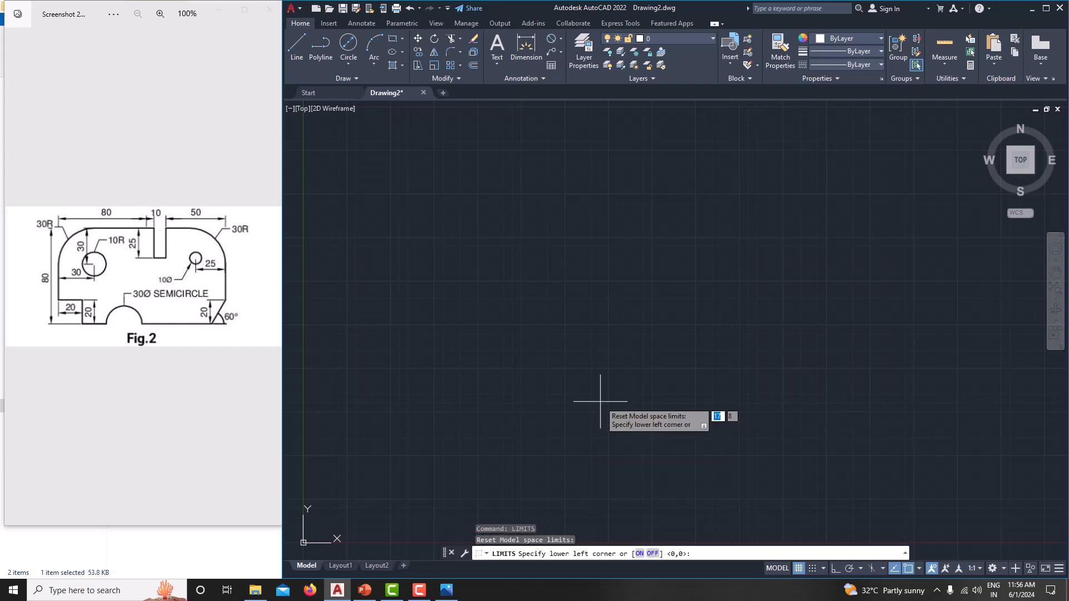
text(0)
key(Tab)
text(0)
key(Return)
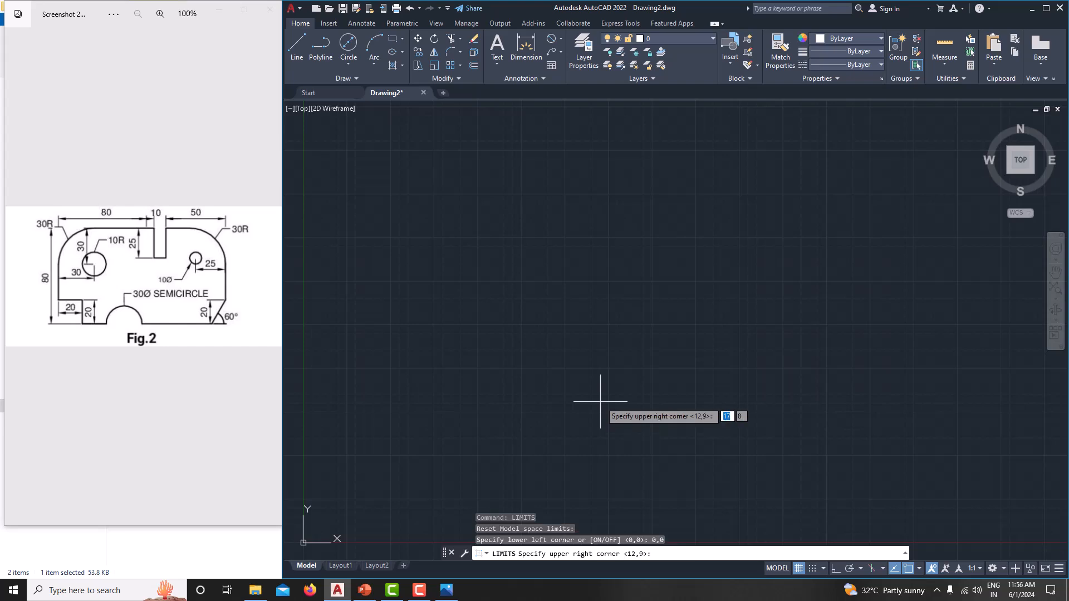
text(200)
key(Tab)
text(200)
key(Return)
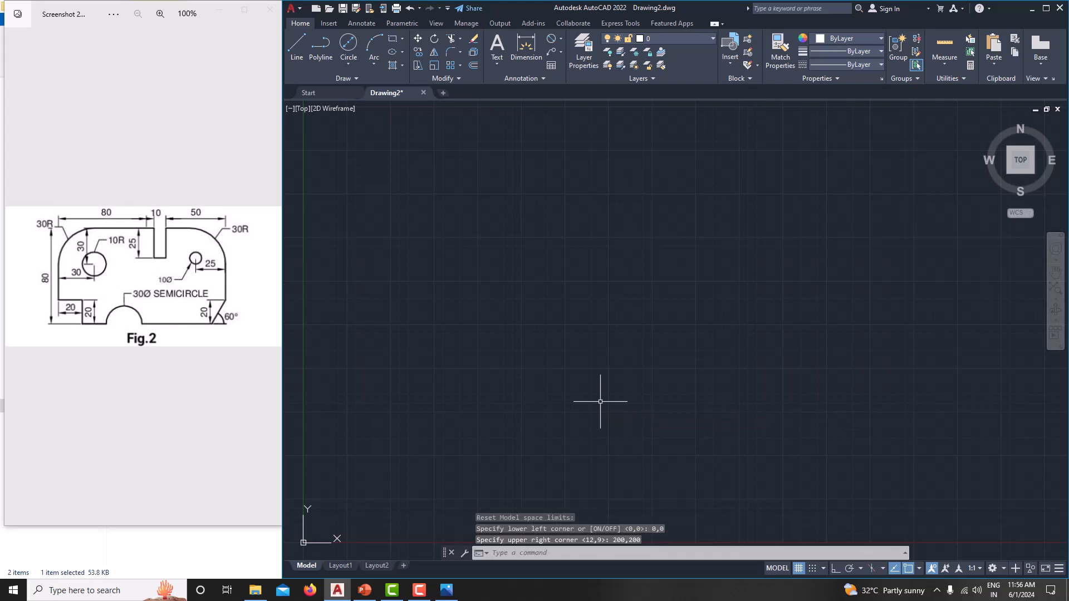
- Run Zoom All to fit the view to the drawing limits
text(z)
key(Return)
text(a)
key(Return)
mouse_move(600, 401)
middle_down()
mouse_move(604, 246)
mouse_move(599, 256)
mouse_move(658, 346)
mouse_move(620, 349)
mouse_move(650, 289)
middle_up()
scroll(633, 350, up, 2)
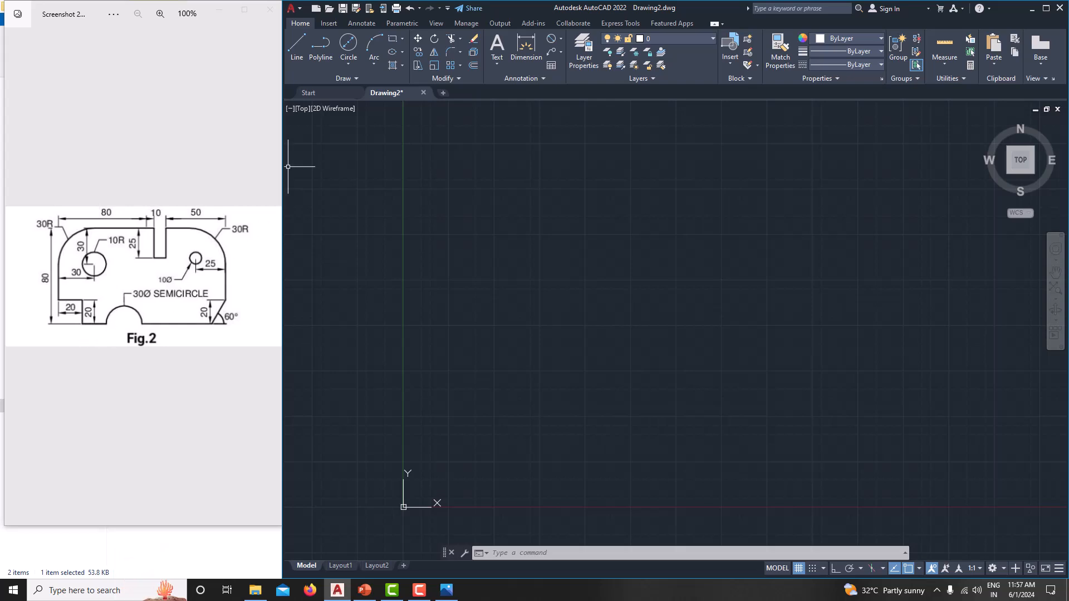
- Start the plate outline with Ortho on, drawing the lower-left notch as lines 20 mm upward and 20 mm to the left
click(294, 63)
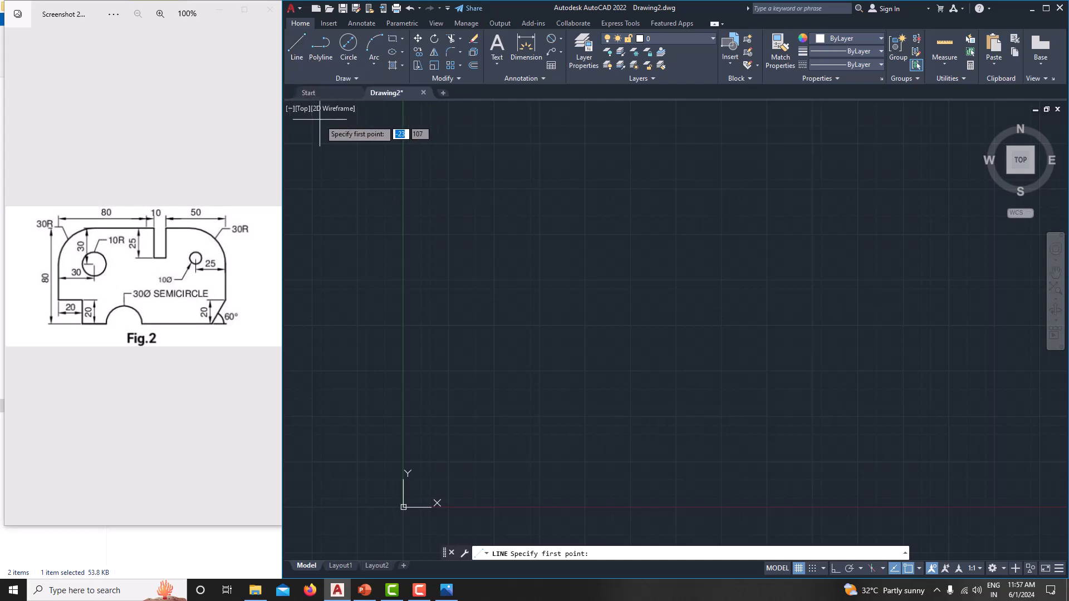
key(Escape)
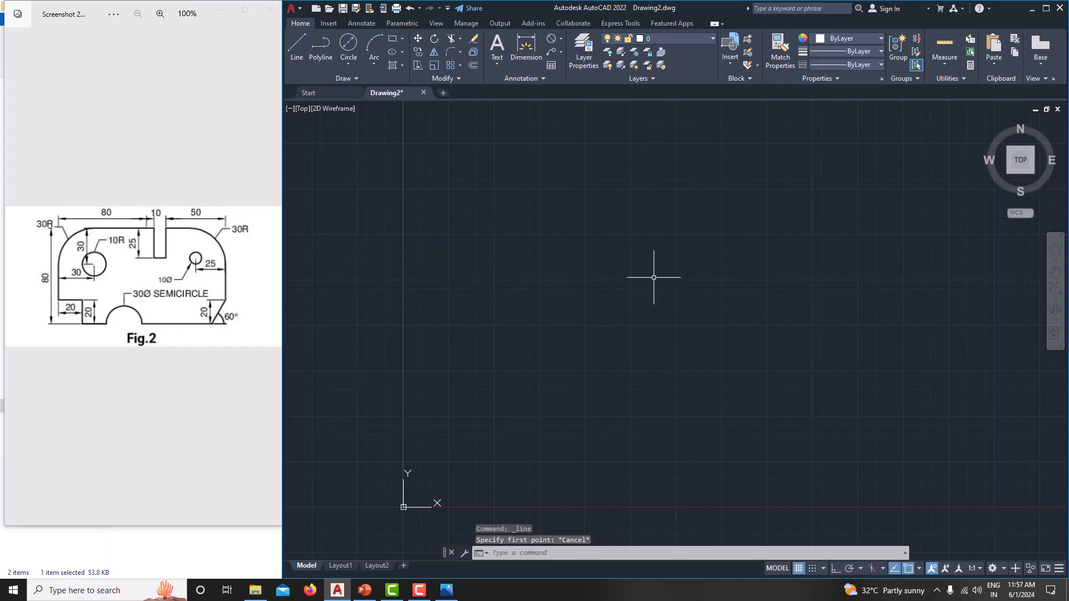
text(l)
key(Return)
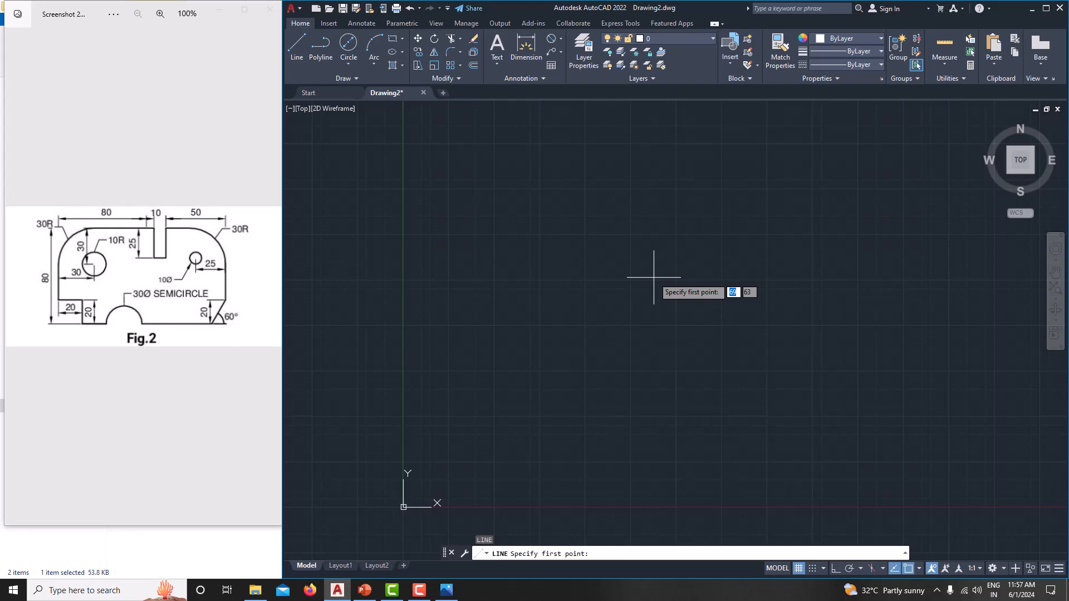
click(494, 402)
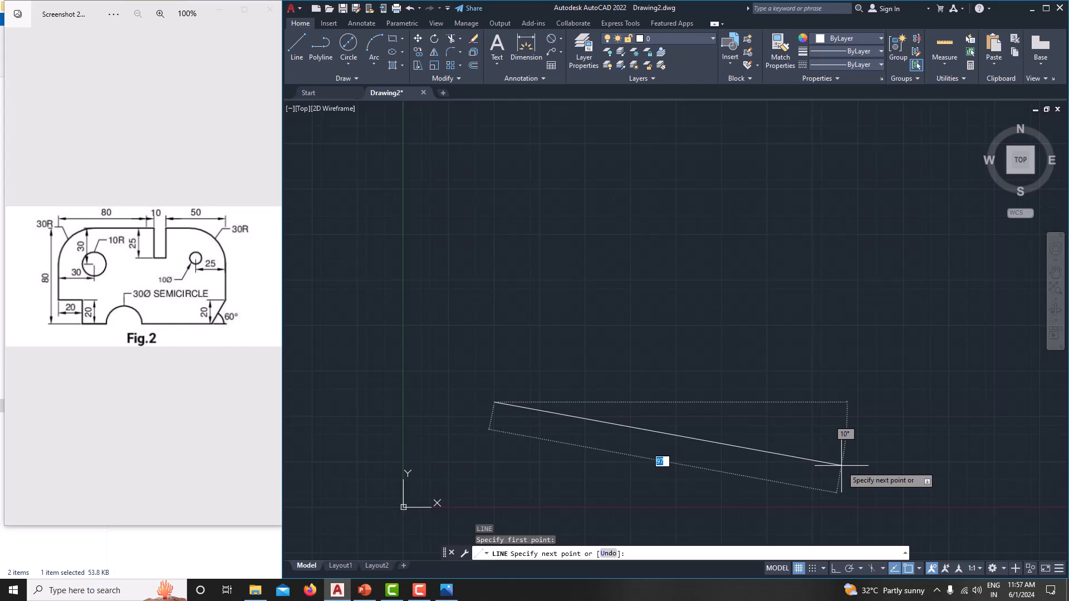
click(835, 569)
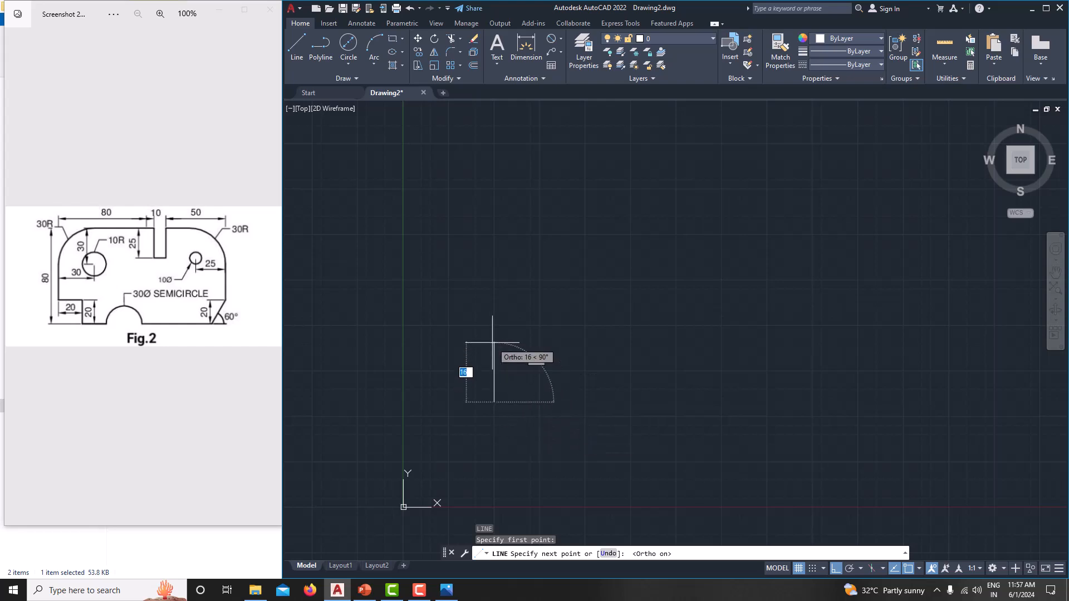
text(20)
key(Return)
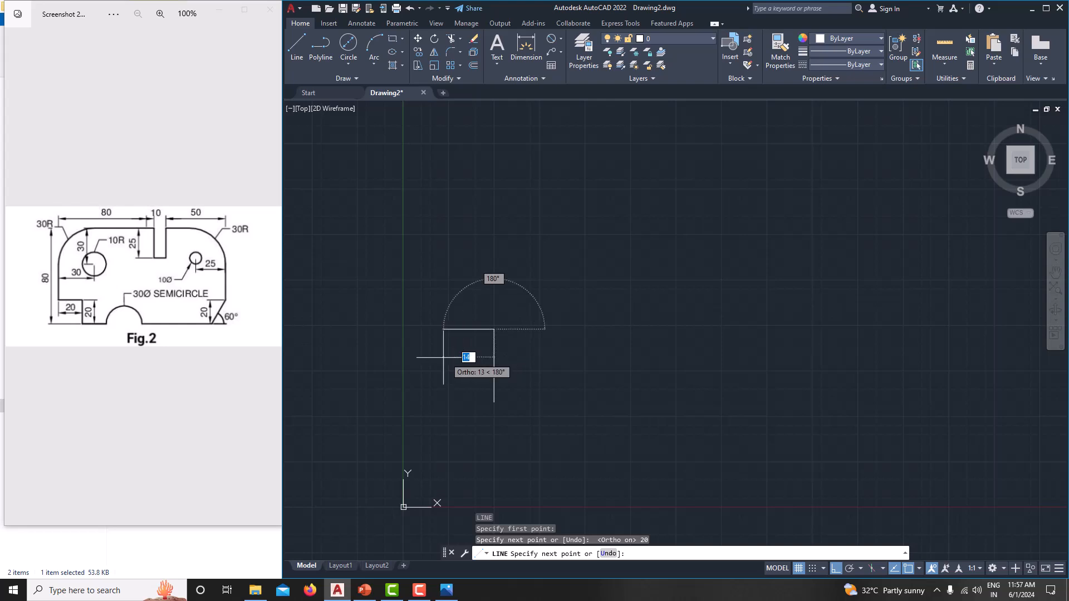
text(20)
key(Return)
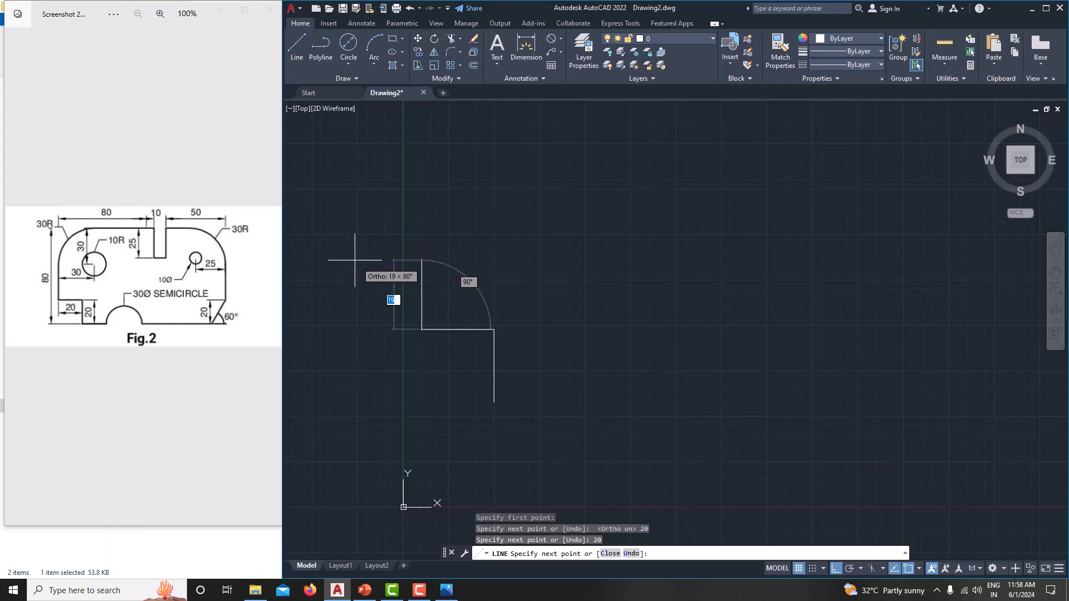
- Continue the outline with a 30 mm line upward and a 30 mm horizontal line to the right
text(30)
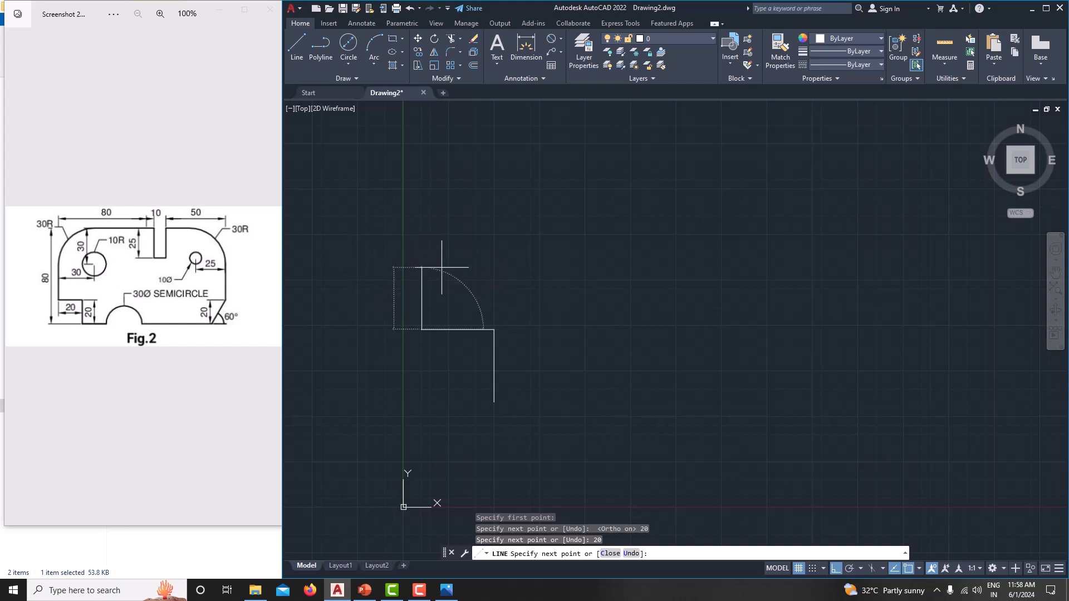
key(Return)
middle_drag(467, 164, 478, 258)
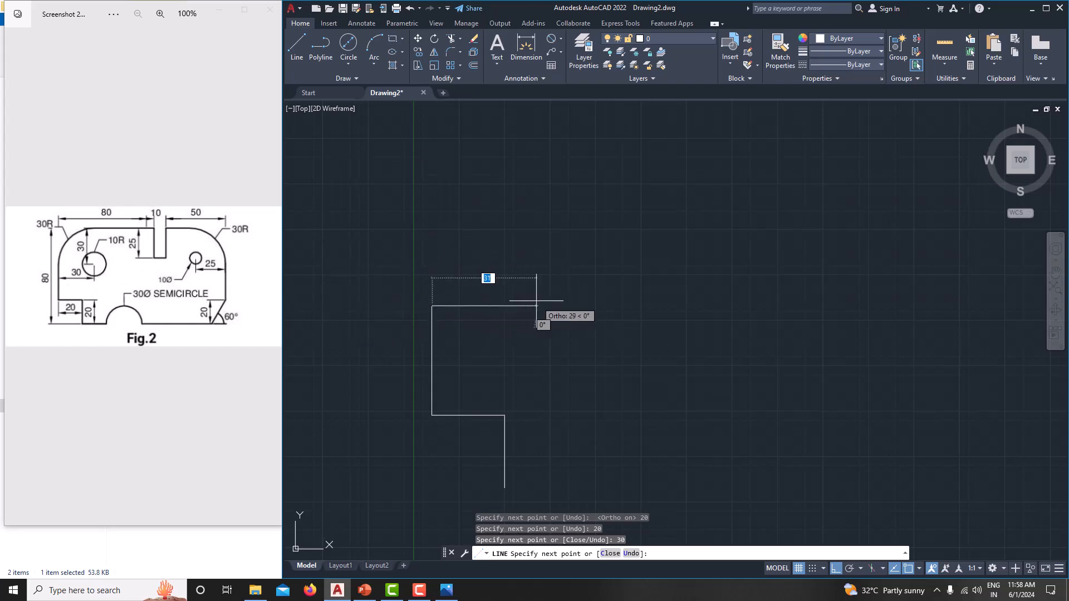
text(30)
key(Return)
- Close the line chain back to its start point and erase the slanted closing line
right_click(582, 246)
click(631, 293)
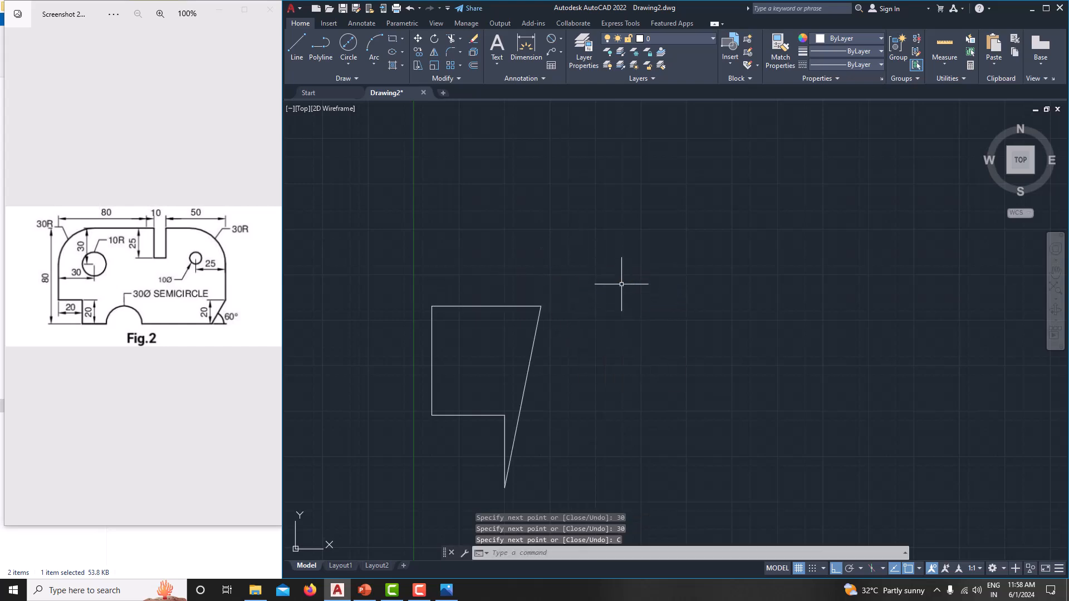
click(535, 339)
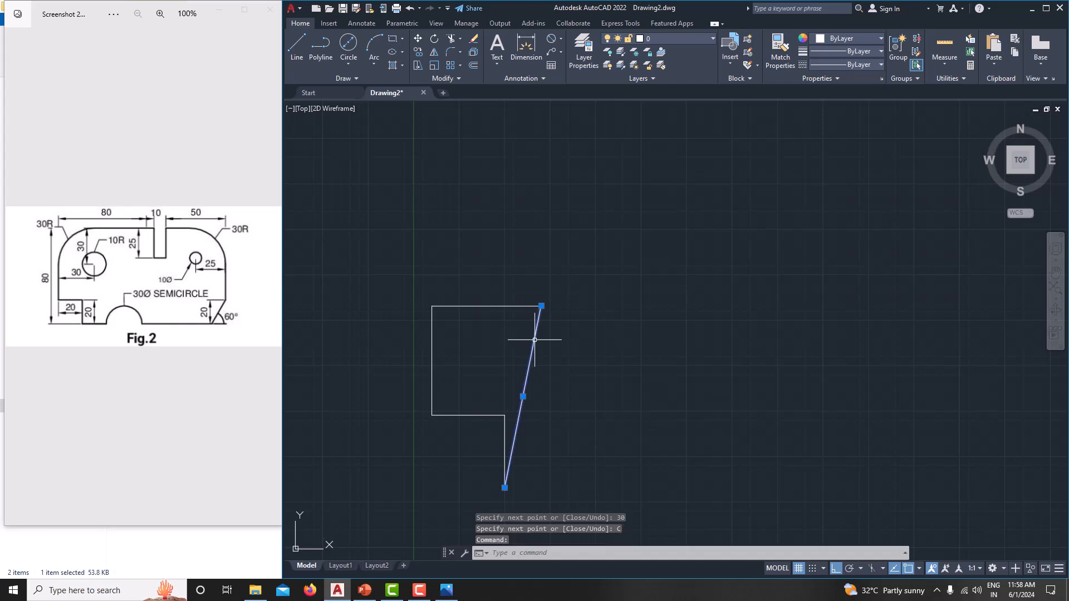
key(Delete)
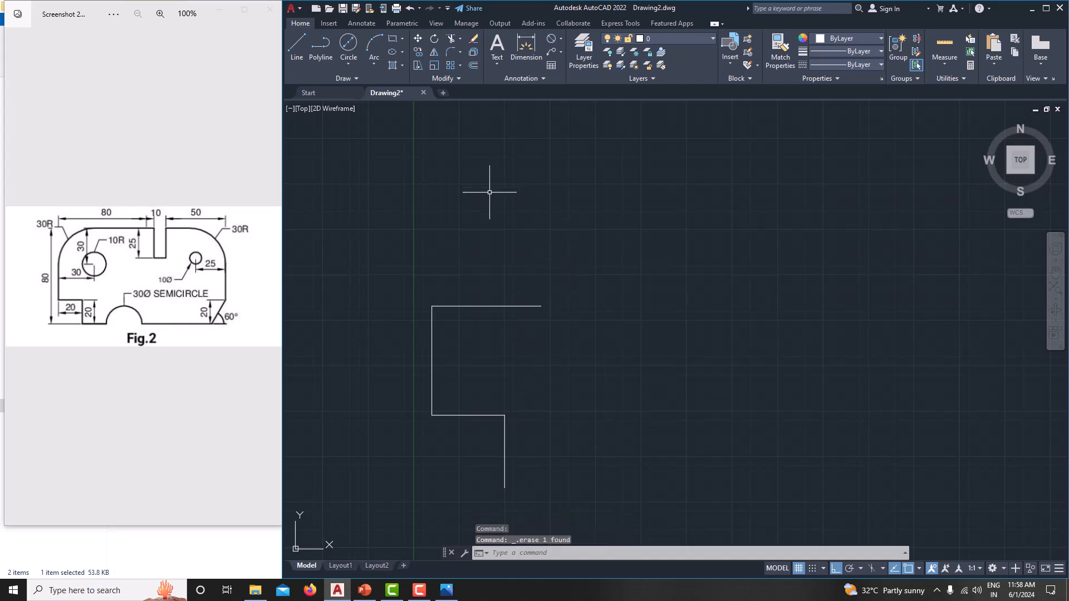
- Draw a circle of radius 30 mm centered on the free right end of the upper horizontal line
click(350, 61)
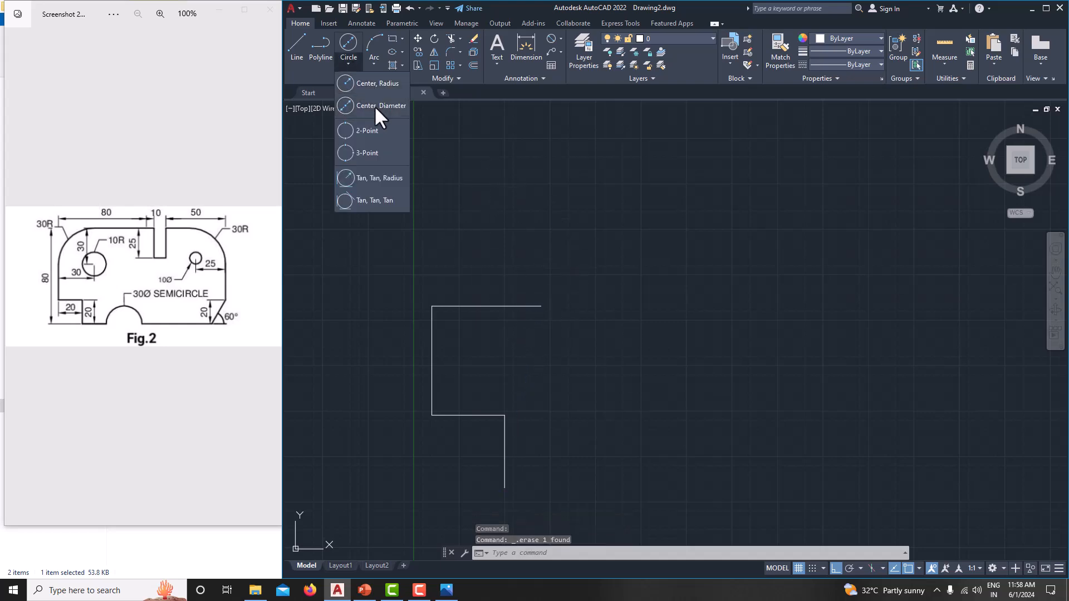
click(379, 86)
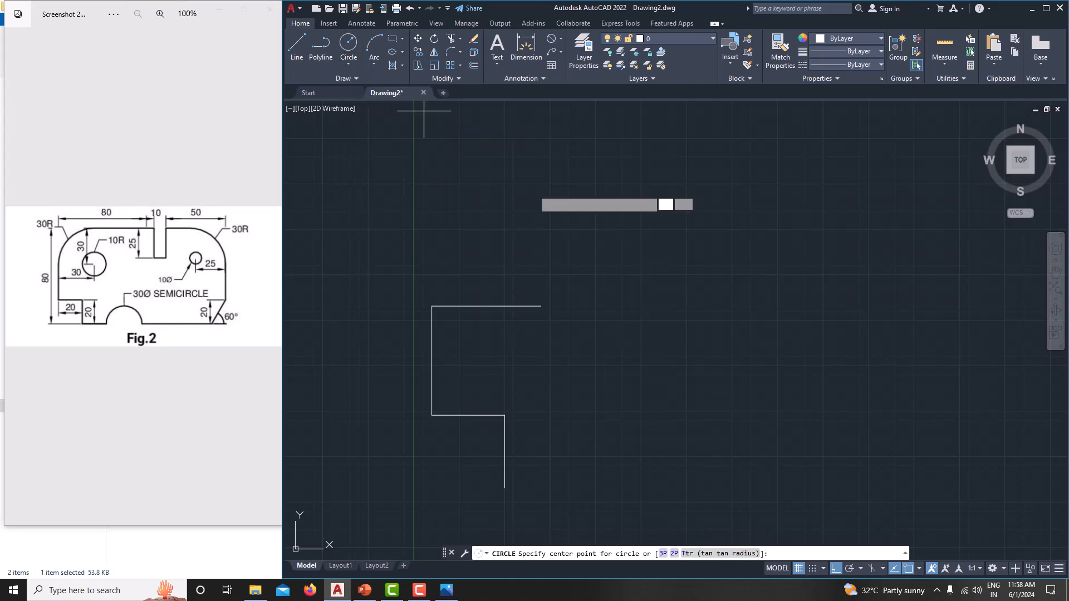
click(541, 305)
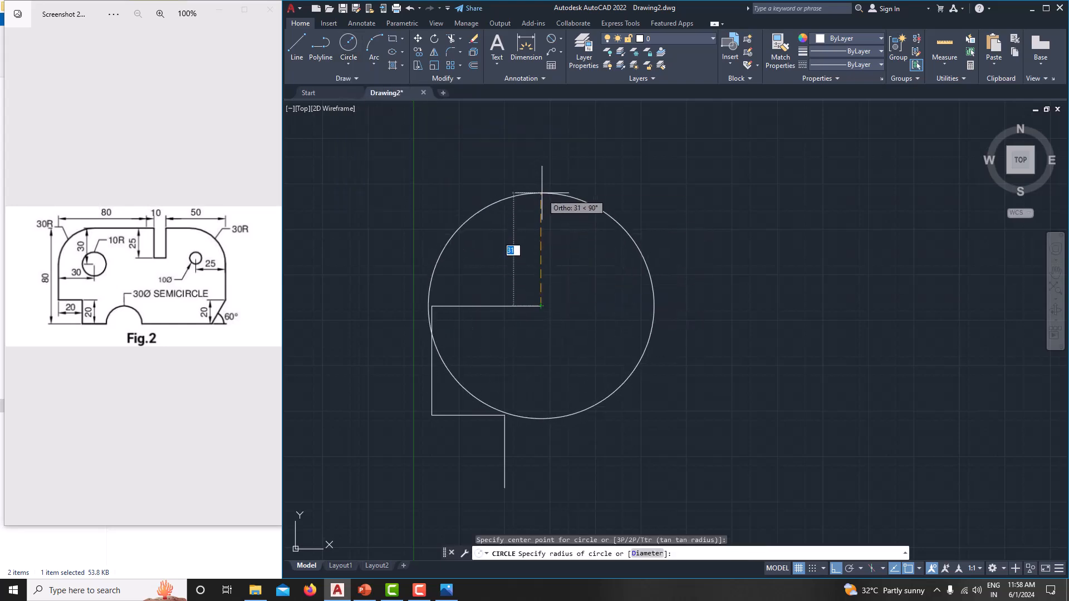
key(Return)
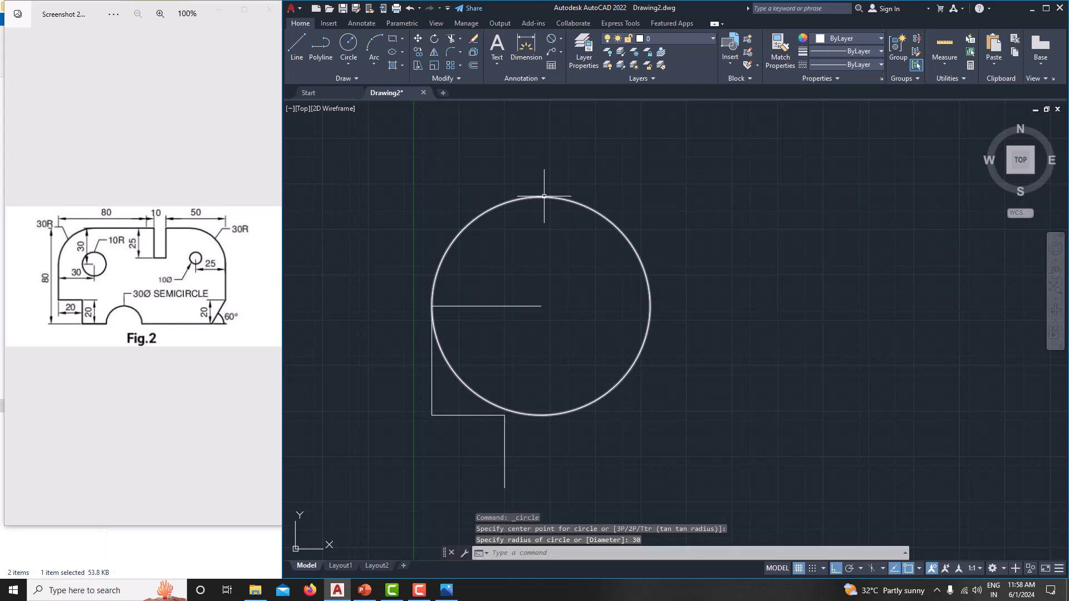
- Draw a 50 mm horizontal line to the right from the circle's top quadrant for the plate's upper edge
middle_drag(561, 248, 526, 259)
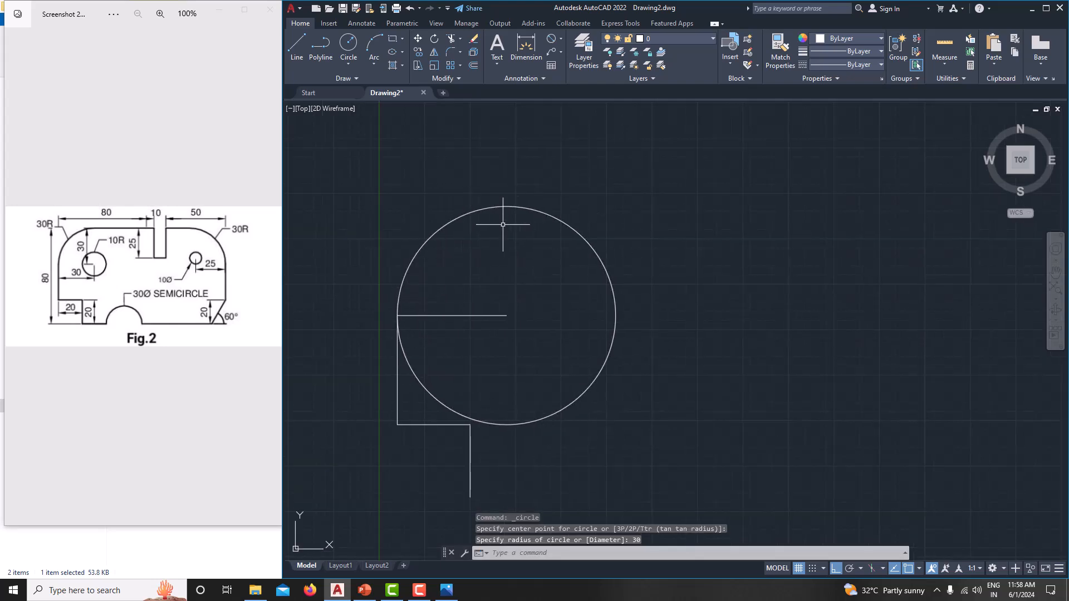
click(298, 35)
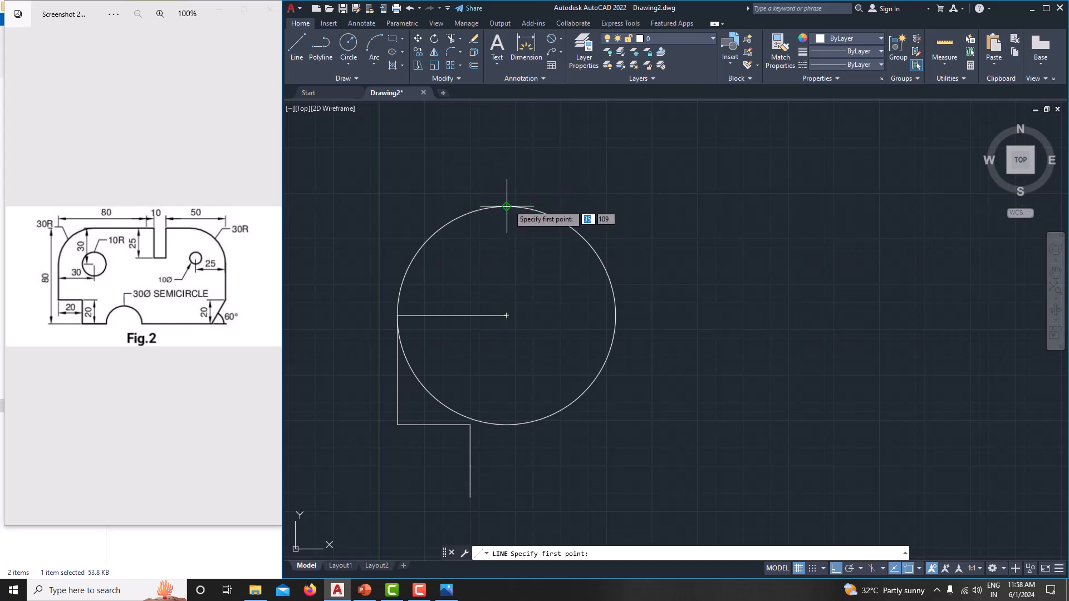
click(918, 569)
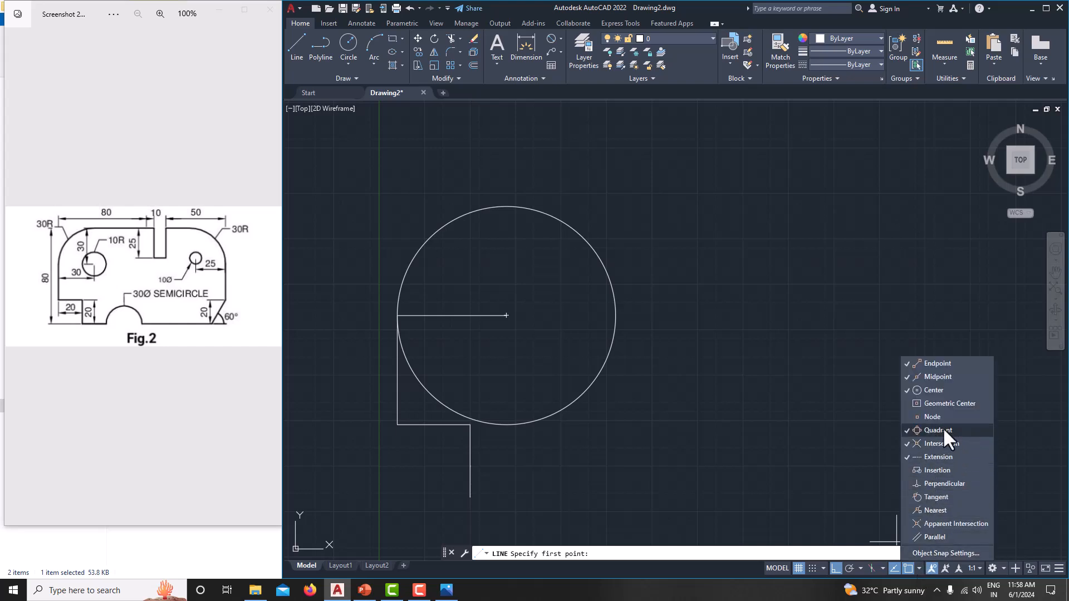
click(516, 206)
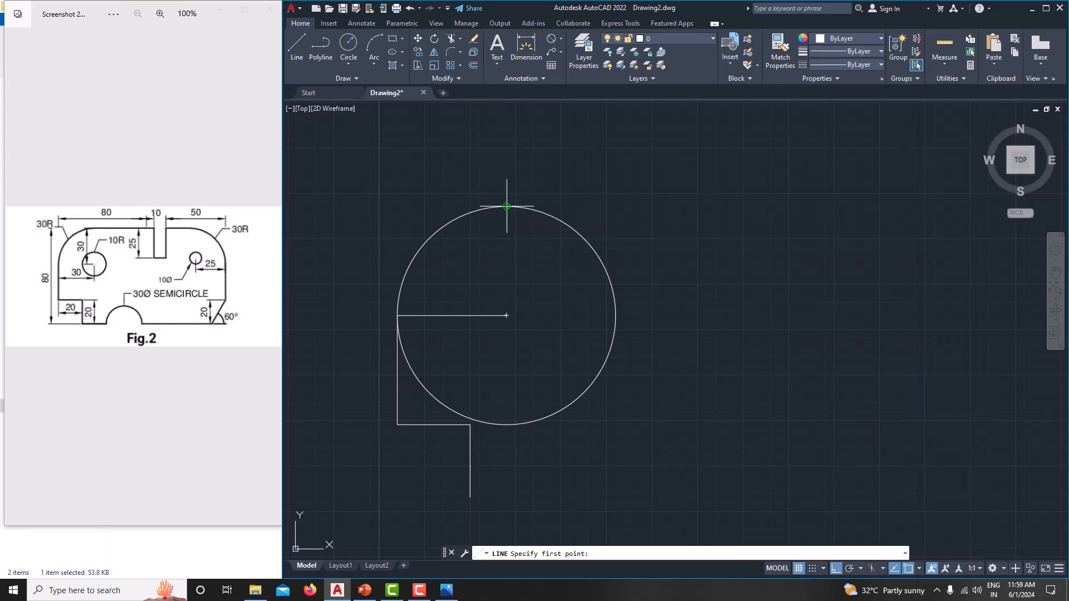
click(508, 206)
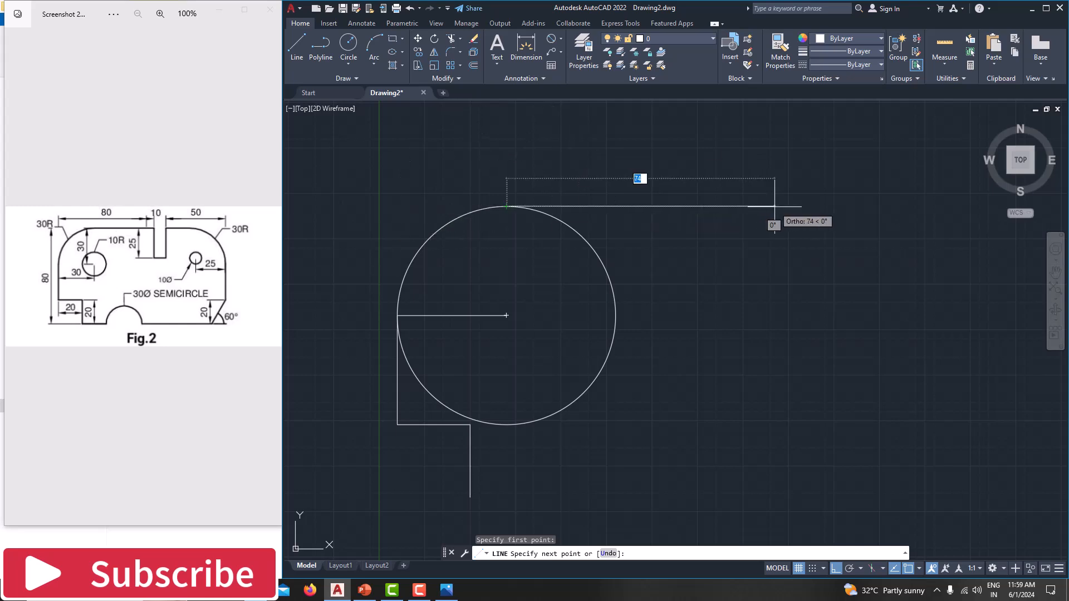
text(50)
key(Return)
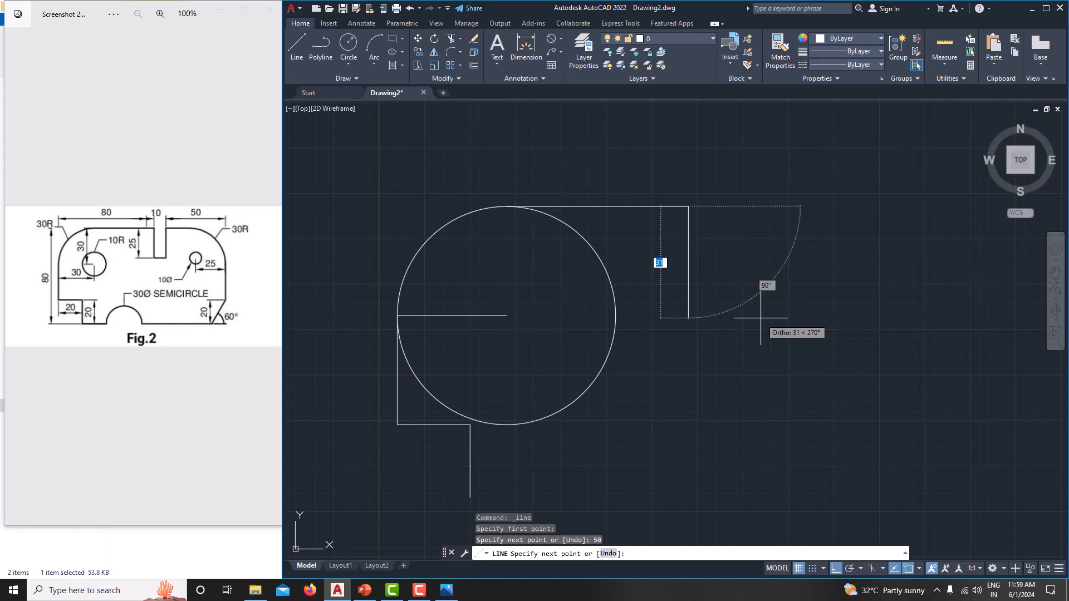
- Draw the slot in the plate's upper edge with lines 25 mm down, 10 mm right and 25 mm up
text(25)
key(Return)
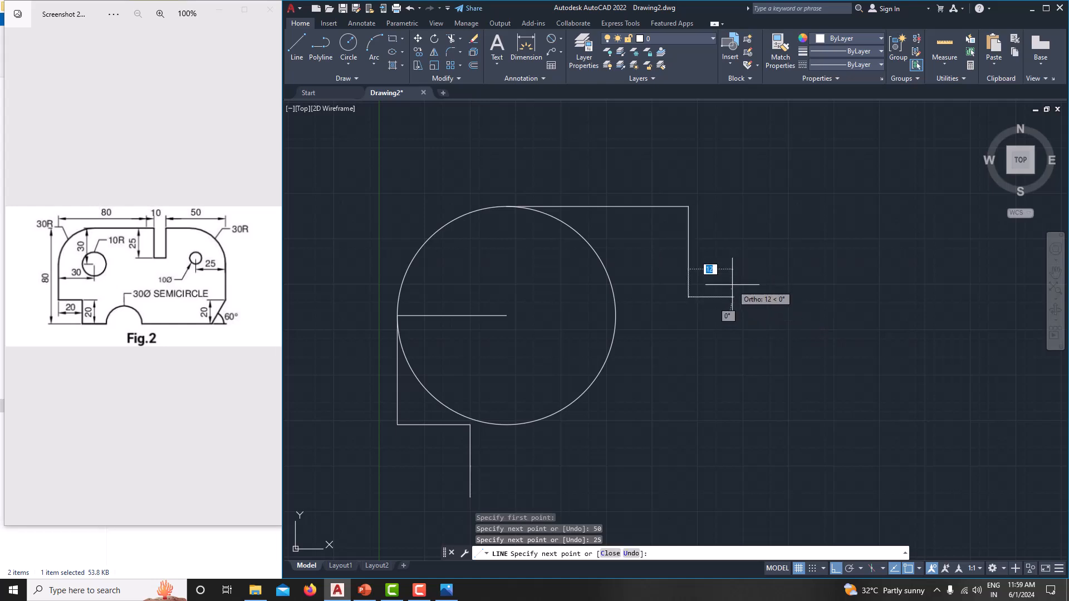
text(10)
key(Return)
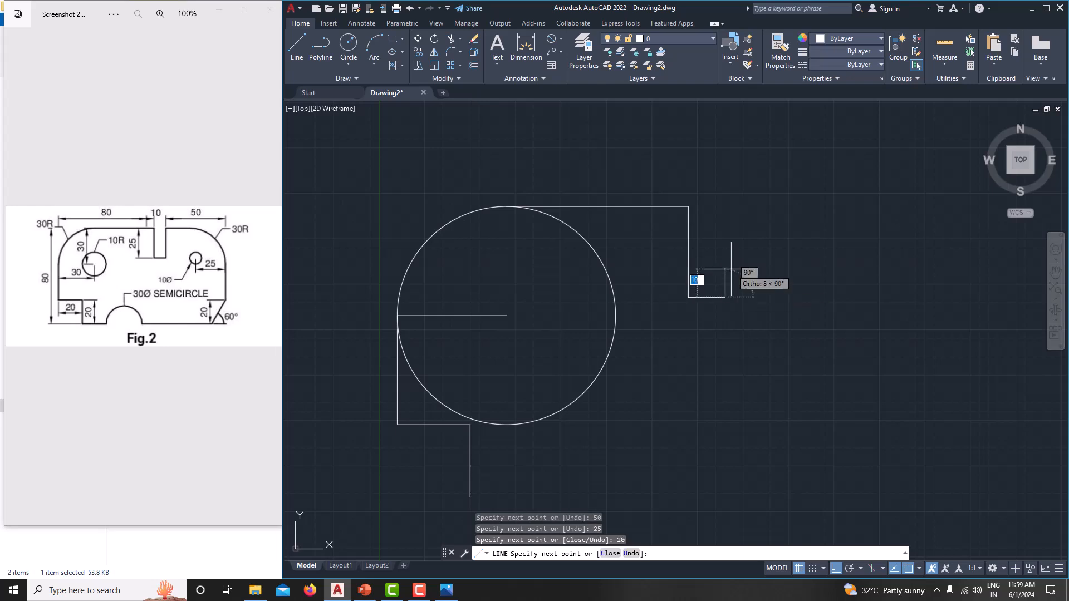
text(25)
key(Return)
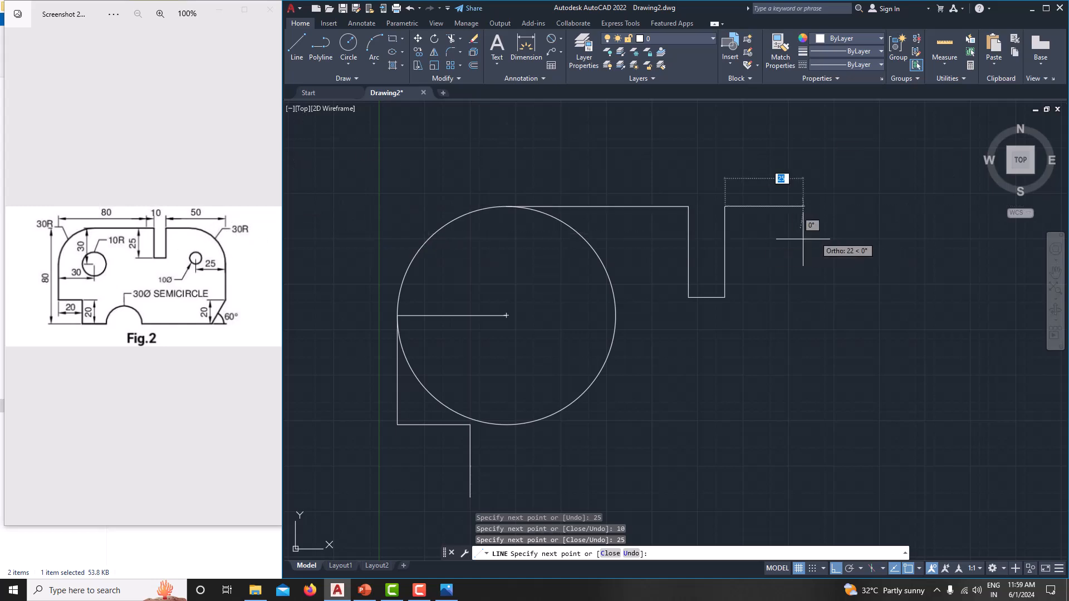
- Continue from the slot with a 20 mm line to the right and a 30 mm line down, ending the chain there
text(20)
key(Return)
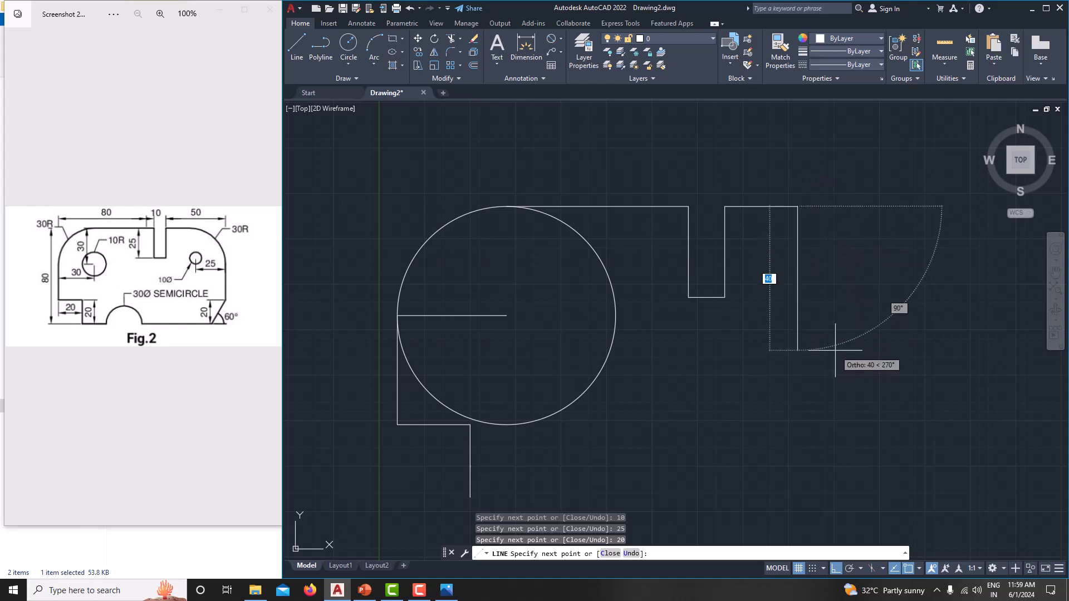
text(30)
key(Return)
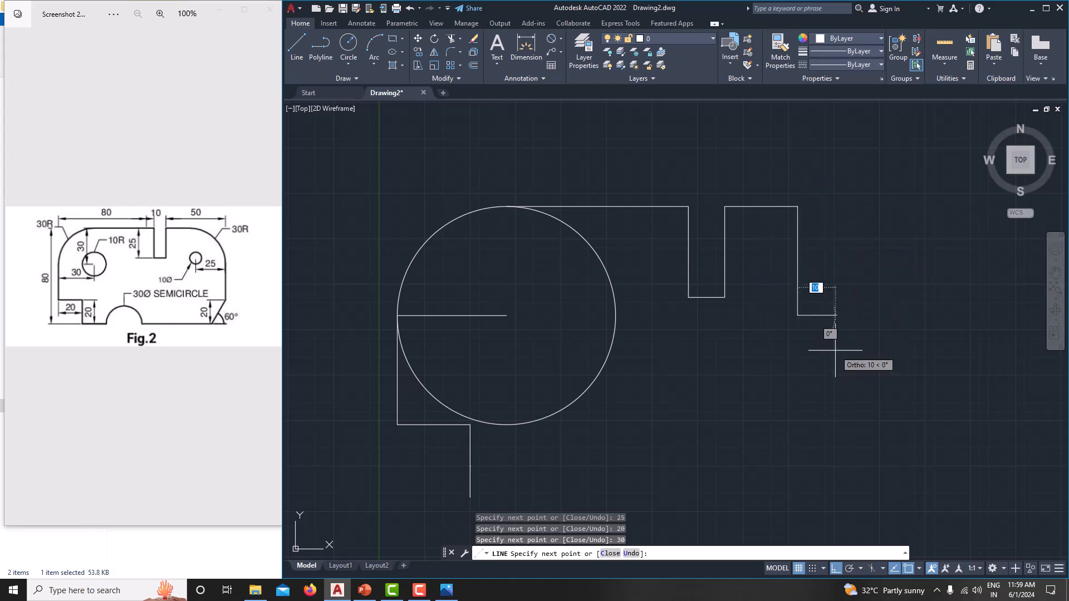
right_click(835, 350)
click(860, 369)
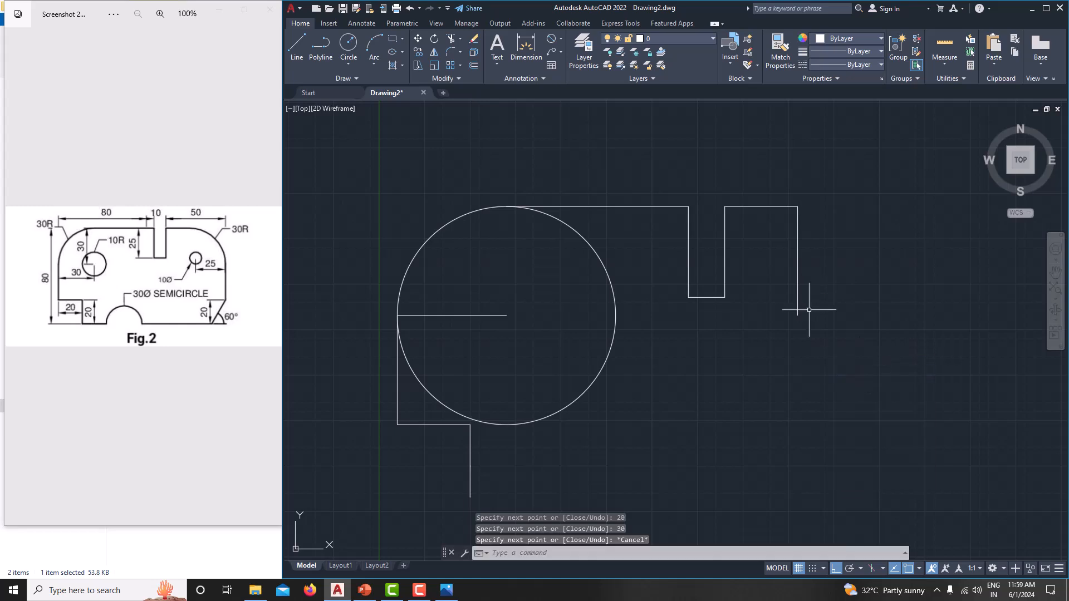
- Draw a circle of radius 30 mm centered on the lower end of the 30 mm vertical line
click(345, 58)
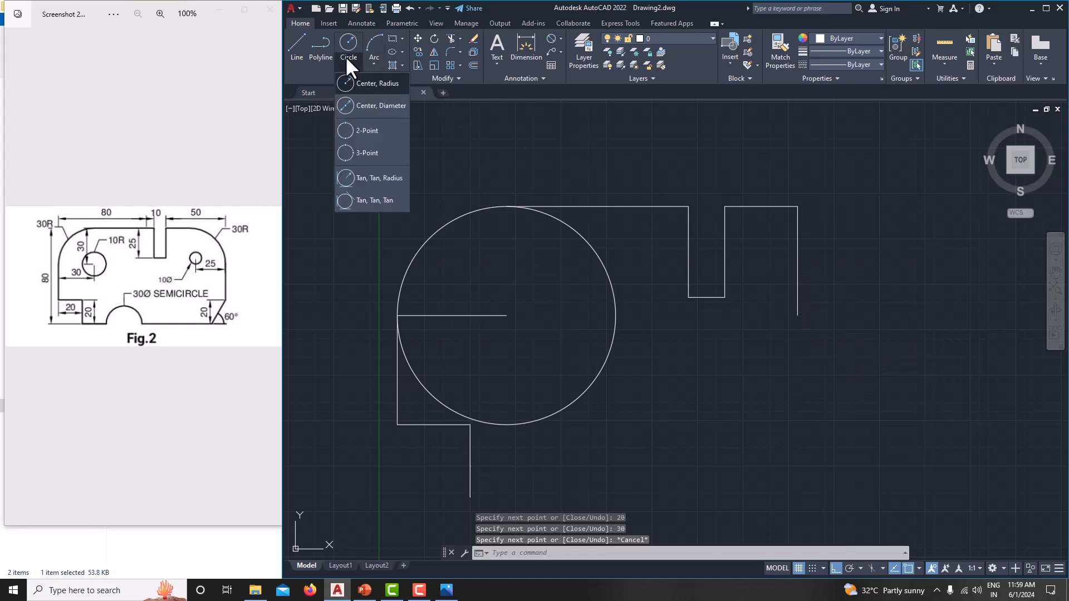
click(369, 82)
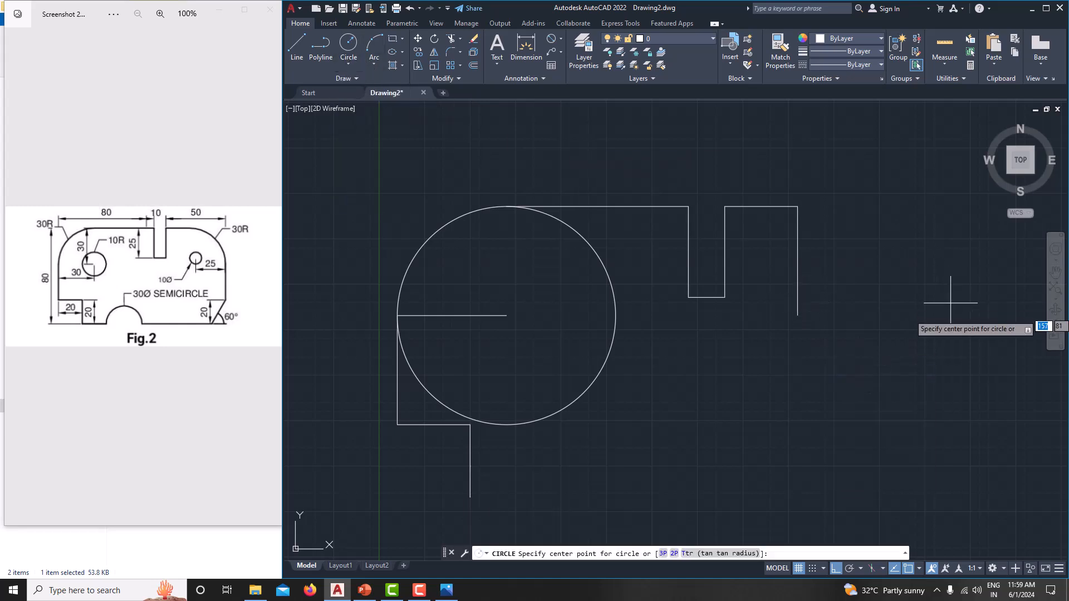
click(798, 315)
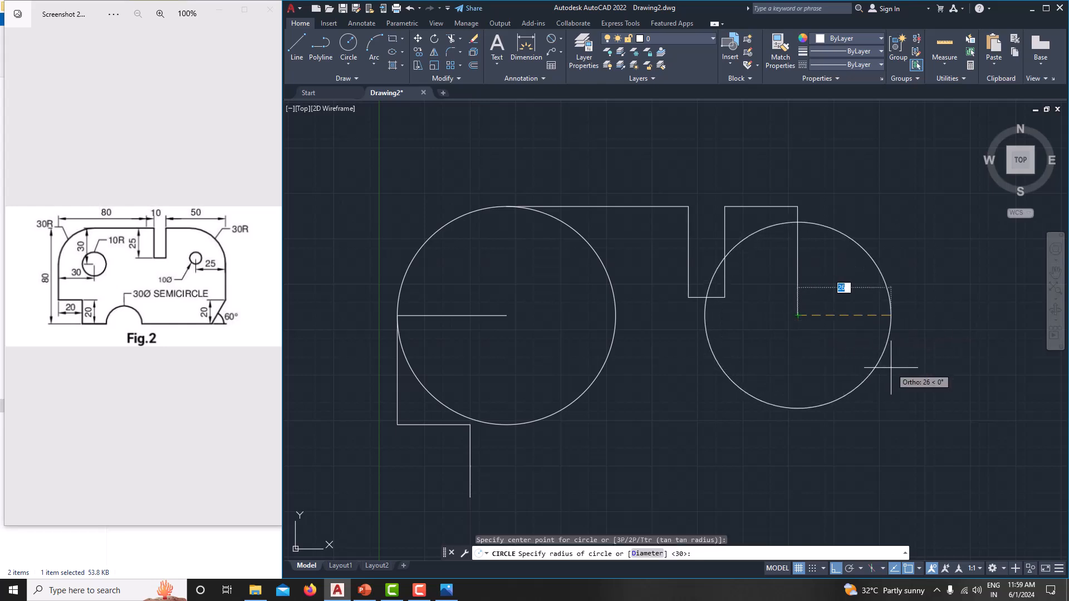
text(30)
key(Return)
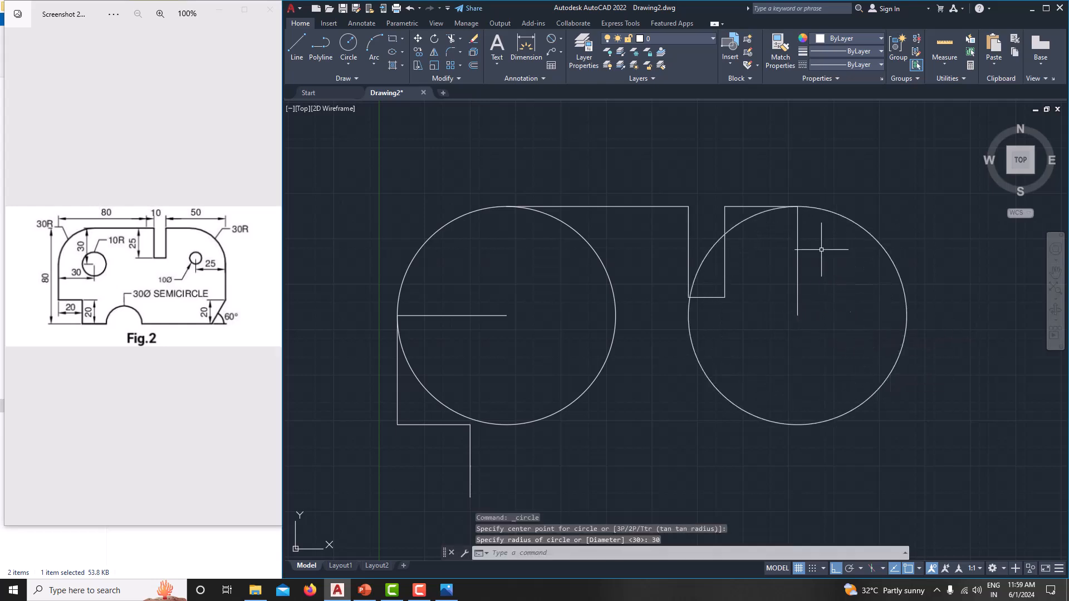
- Draw a 30 mm vertical line downward from the right-hand circle's right quadrant
scroll(827, 246, up, 5)
scroll(824, 246, down, 8)
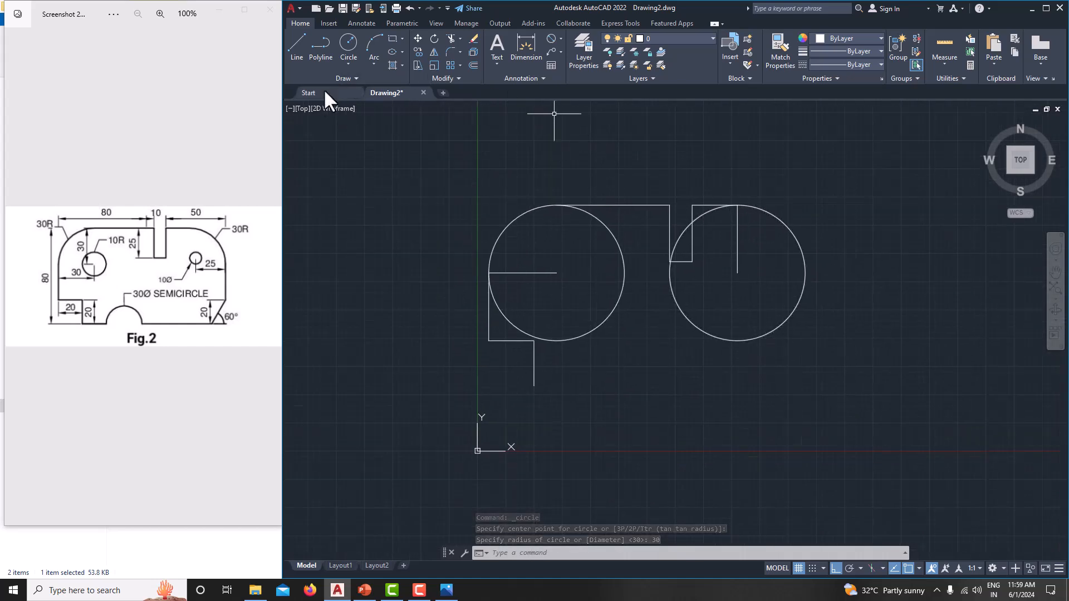
click(296, 56)
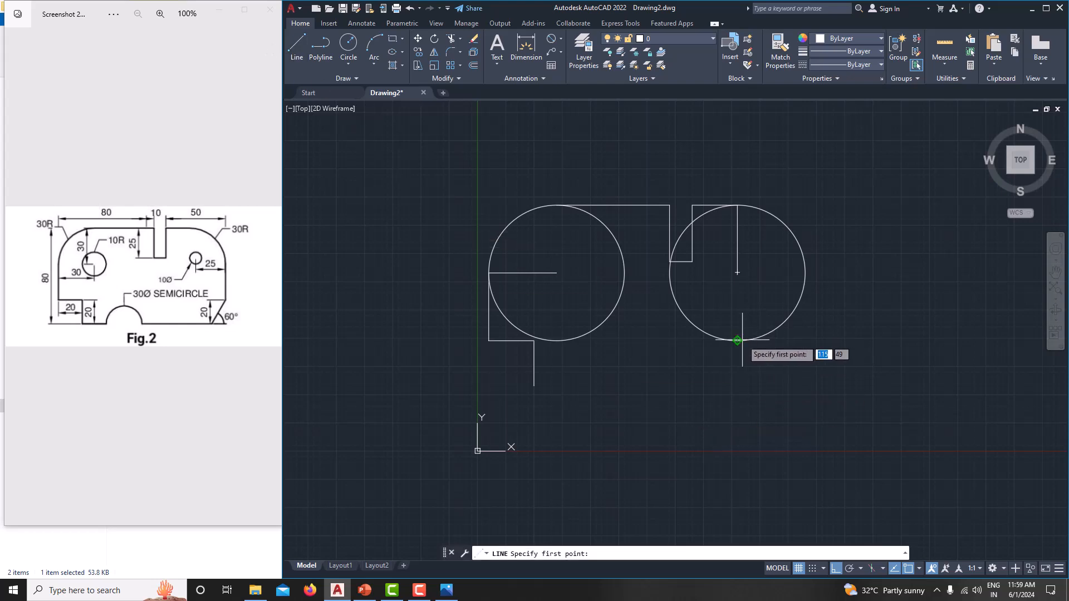
click(805, 273)
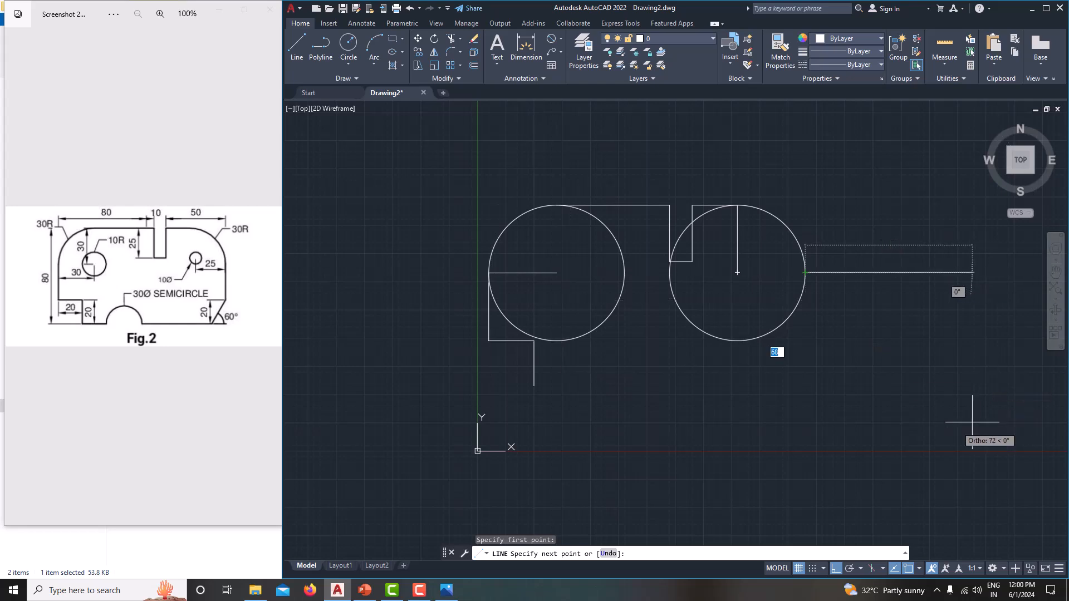
text(30)
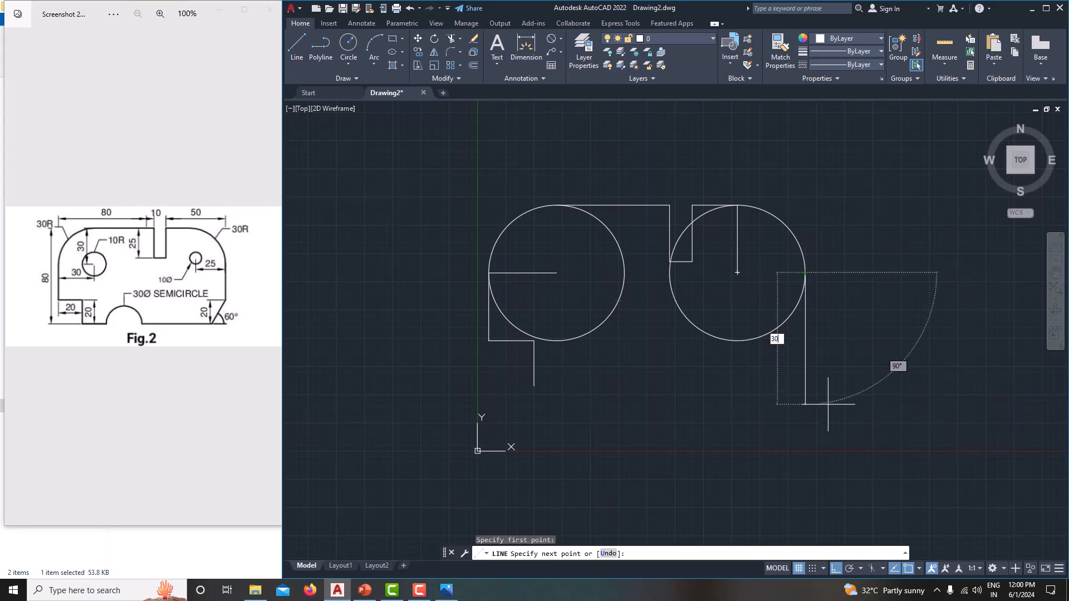
key(Return)
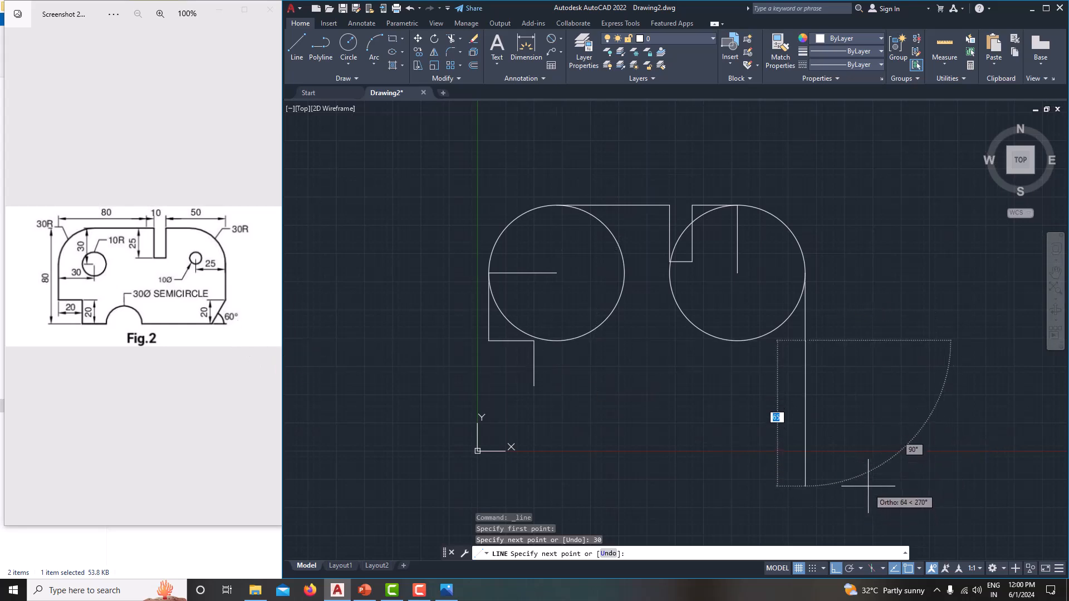
- With Ortho off, continue with a slanted line down to the left at 120°, about 77 mm long, and end the chain
click(835, 568)
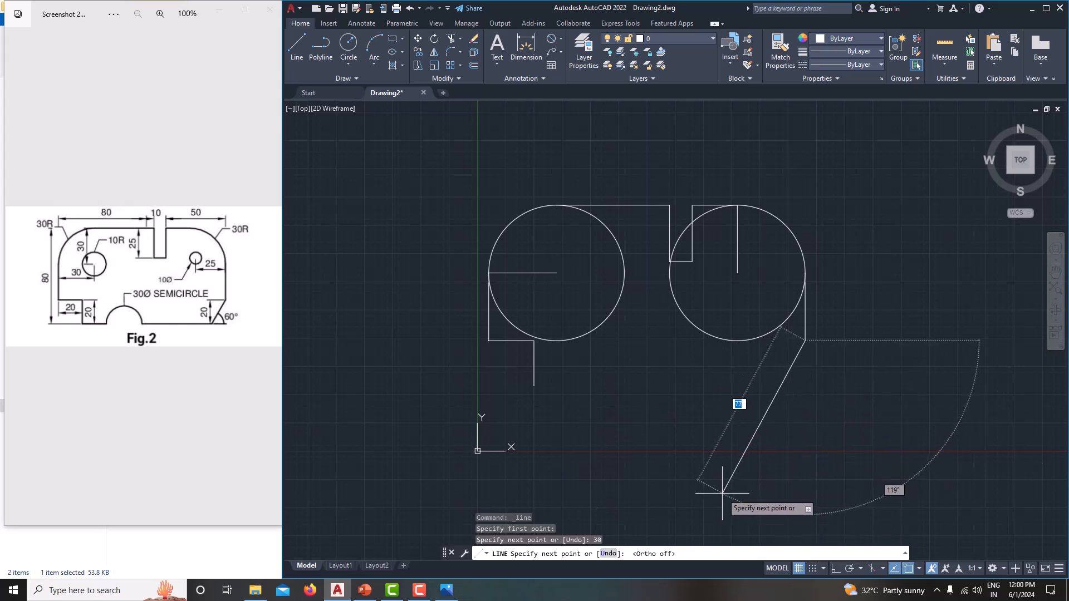
key(Tab)
key(Return)
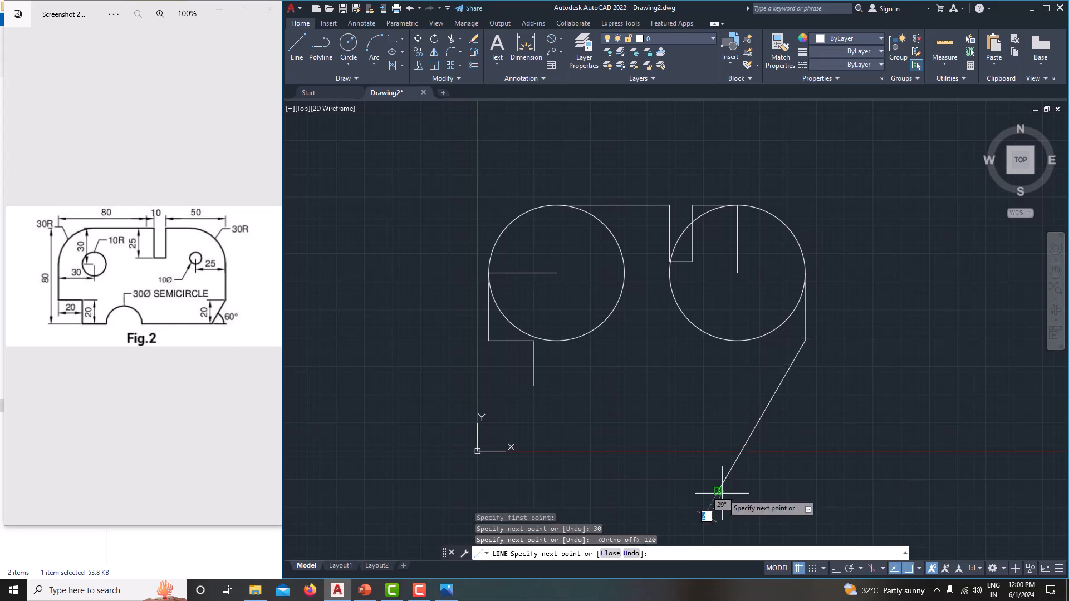
right_click(610, 347)
click(639, 363)
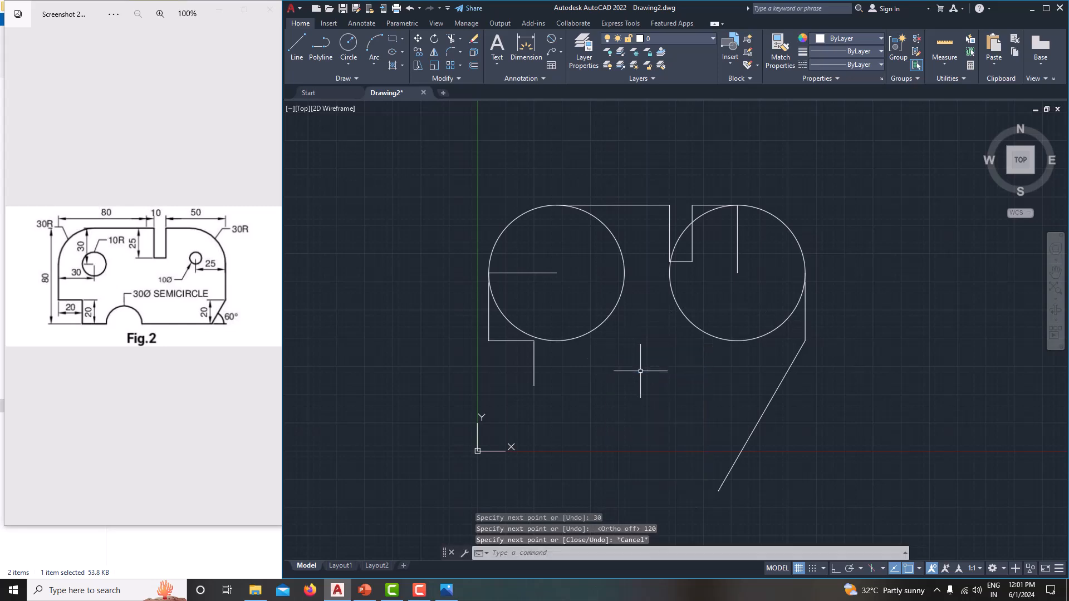
- With Ortho on, draw horizontal lines of 20 mm and 15 mm to the right from the notch's lower end
middle_drag(640, 363, 615, 304)
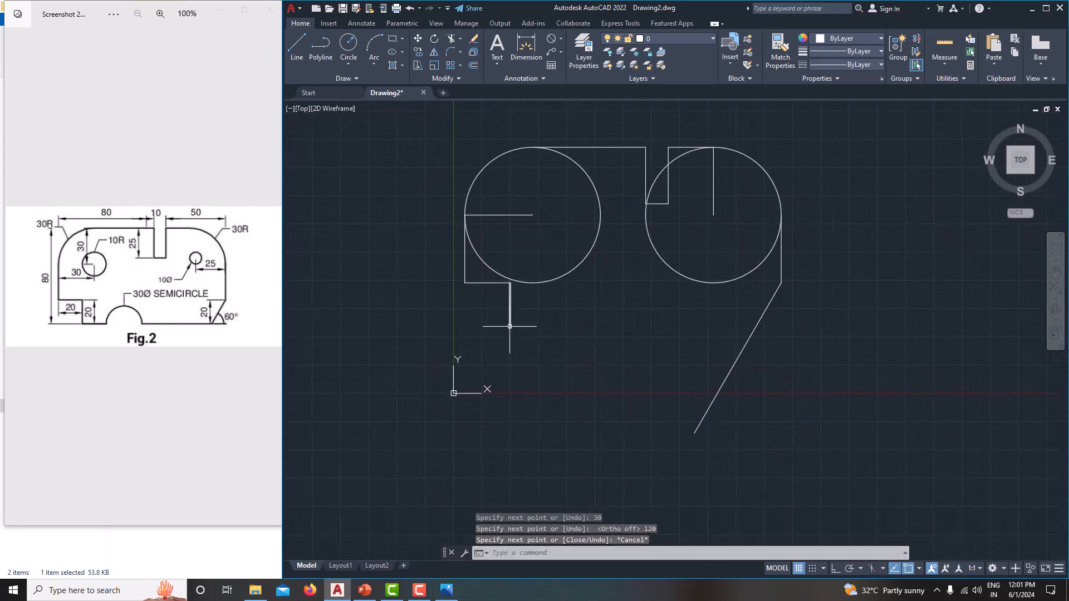
click(296, 61)
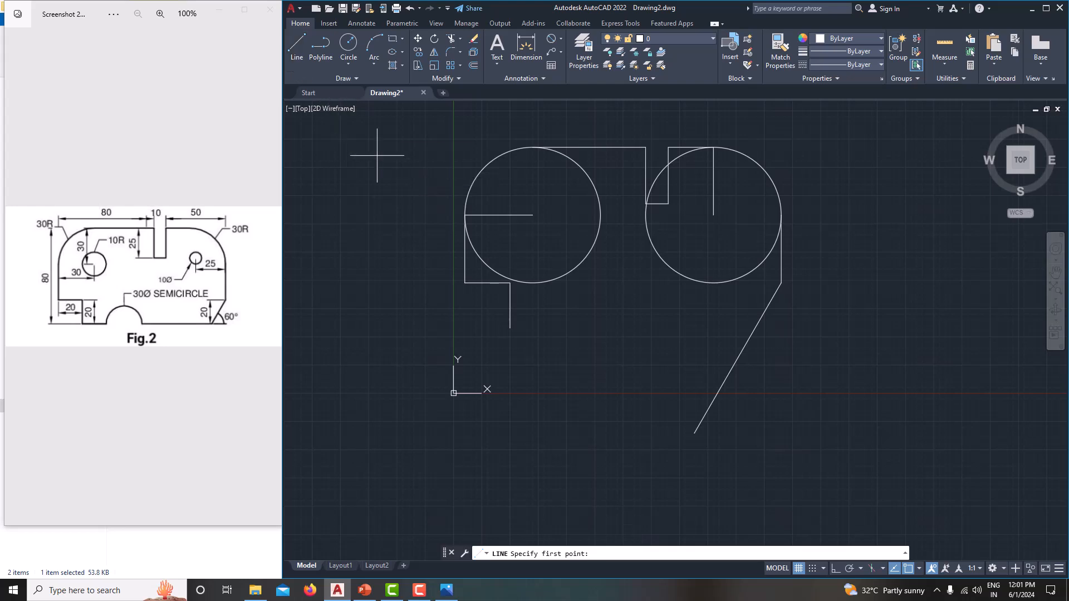
click(510, 328)
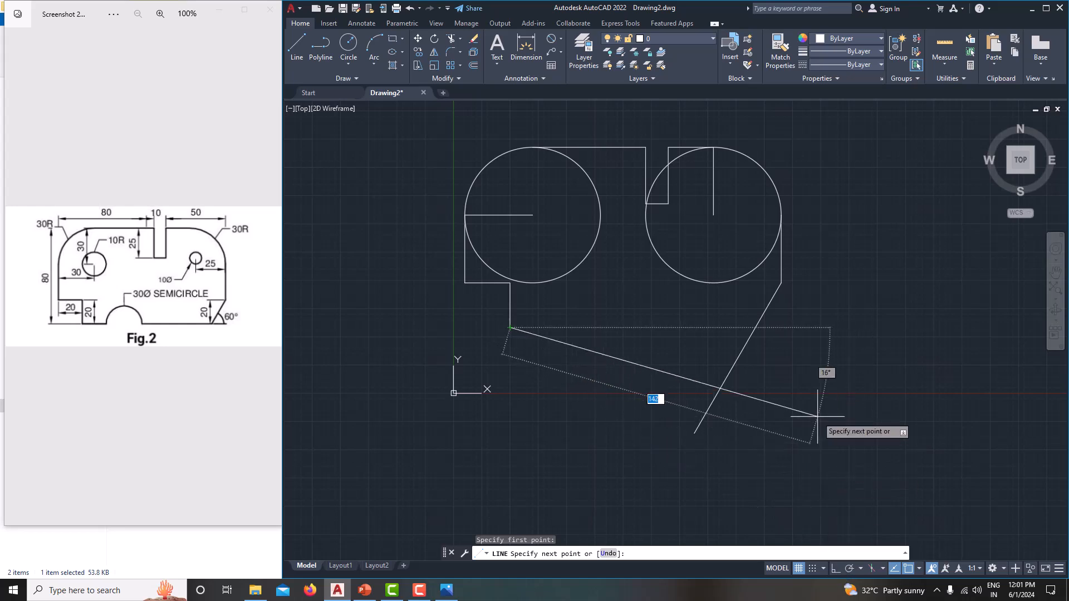
key(F8)
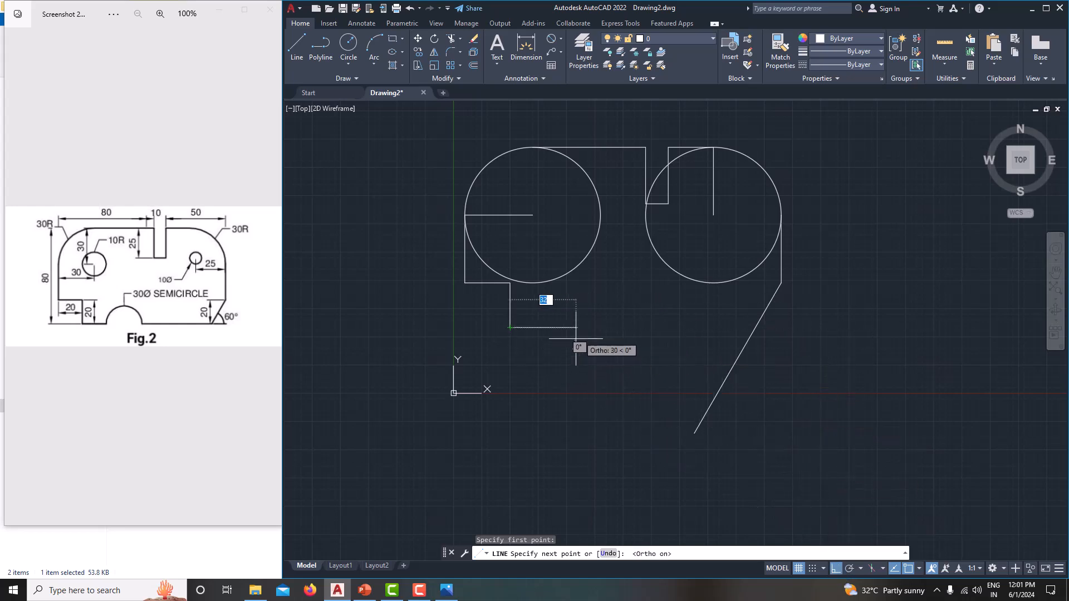
text(20)
key(Return)
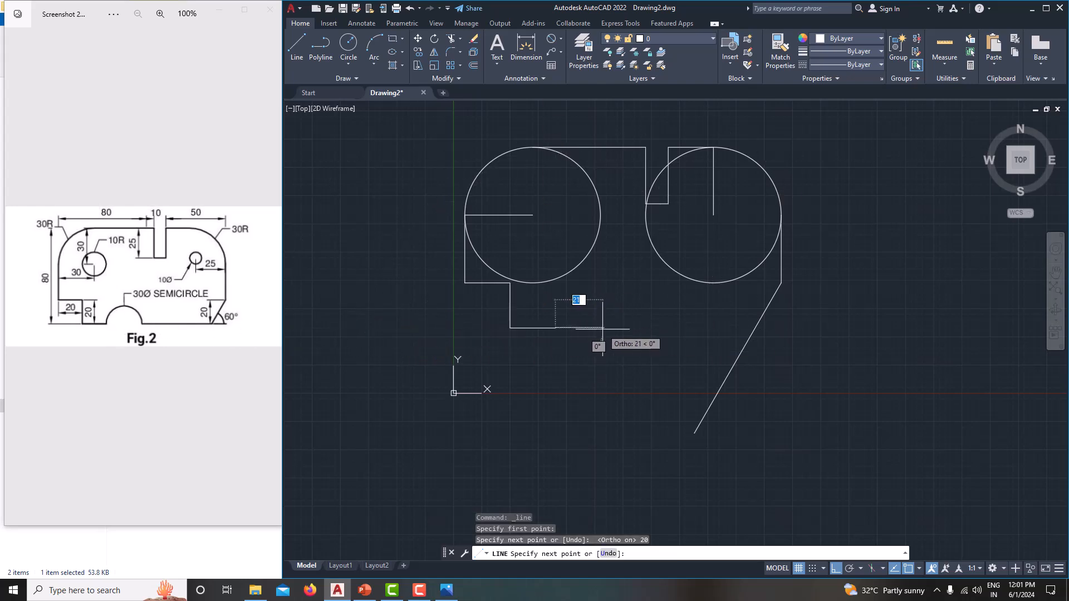
text(15)
key(Return)
right_click(597, 292)
click(636, 316)
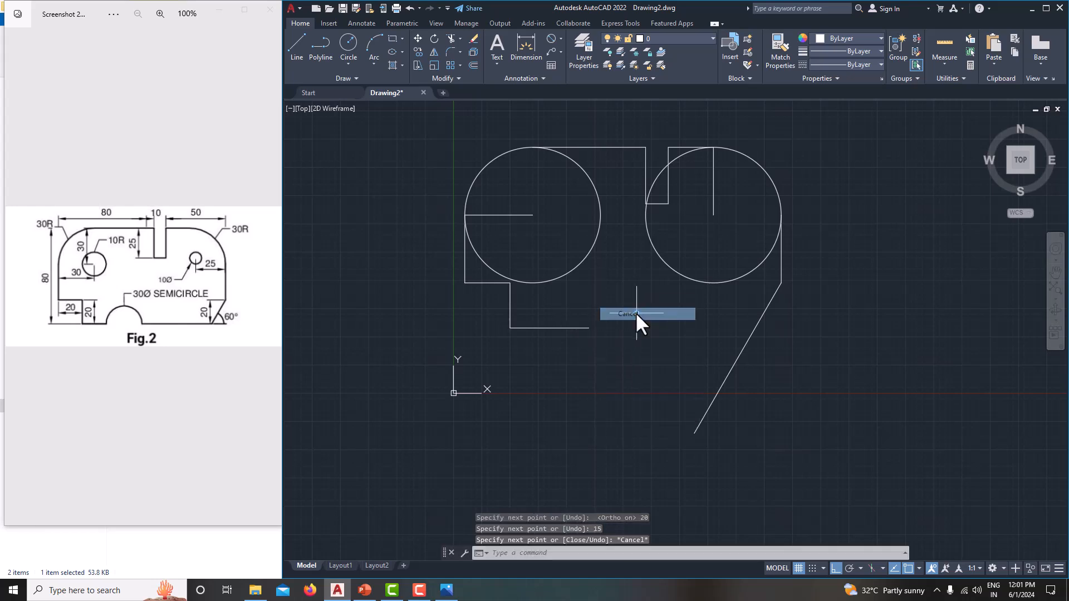
- Draw a circle of diameter 30 mm centered on the right end of the 15 mm line
click(355, 59)
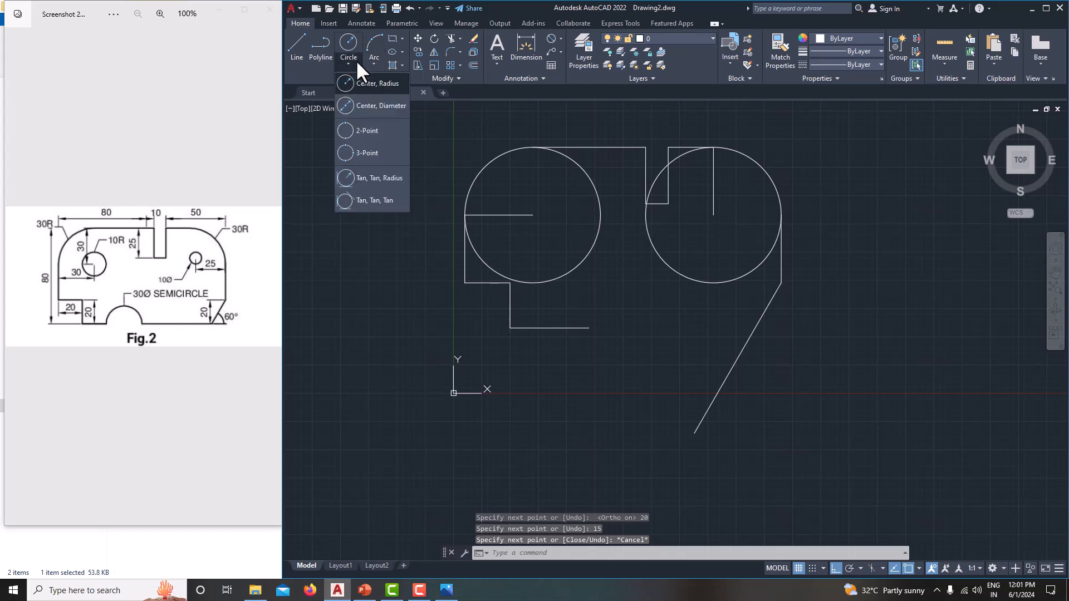
click(366, 89)
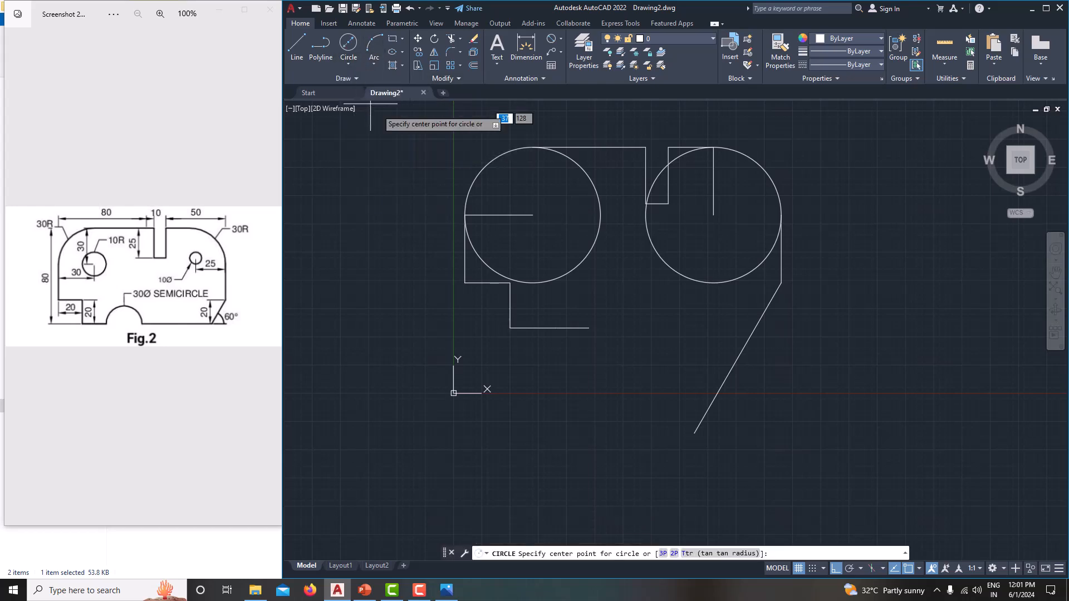
click(589, 328)
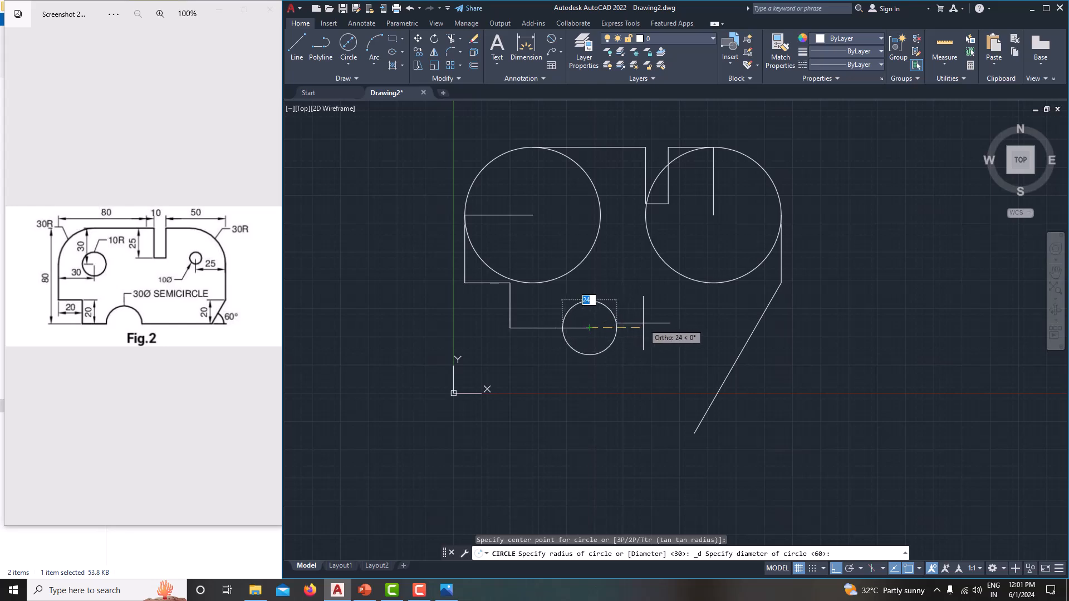
text(30)
key(Return)
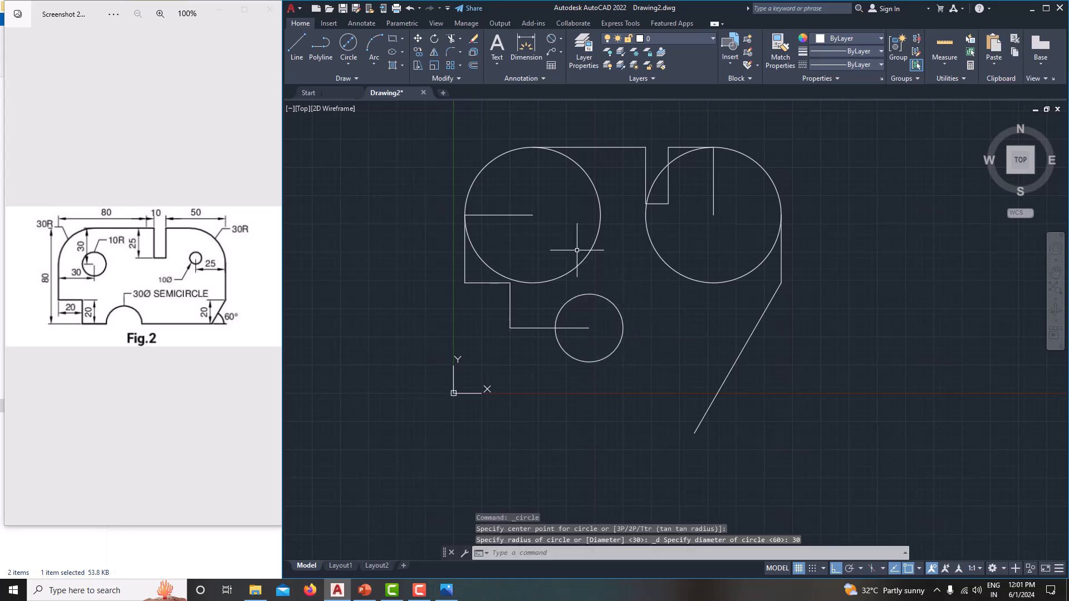
- Draw a horizontal line from the 30 mm diameter circle's right quadrant to well beyond the slanted line
click(297, 44)
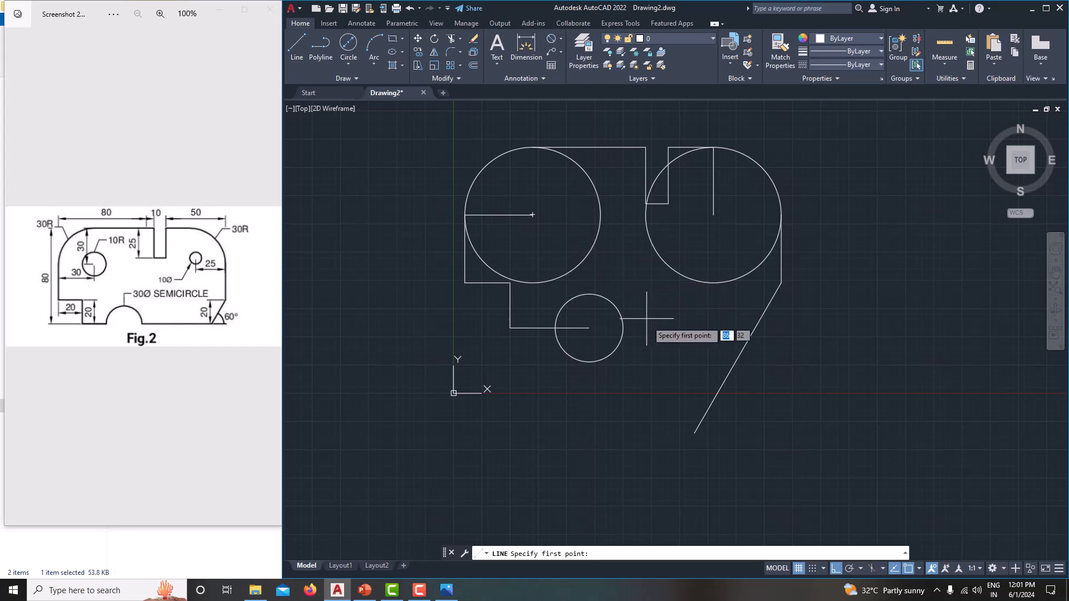
click(623, 328)
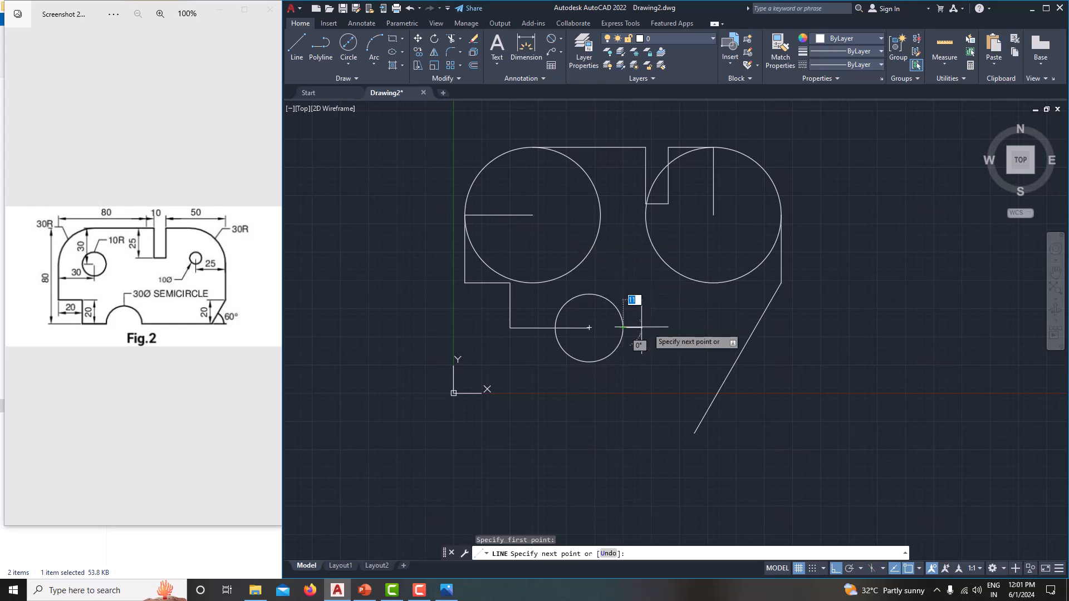
click(898, 328)
right_click(918, 221)
click(944, 243)
- Trim the overhanging ends of the bottom horizontal line and the slanted line back to their intersection
middle_drag(921, 301, 869, 320)
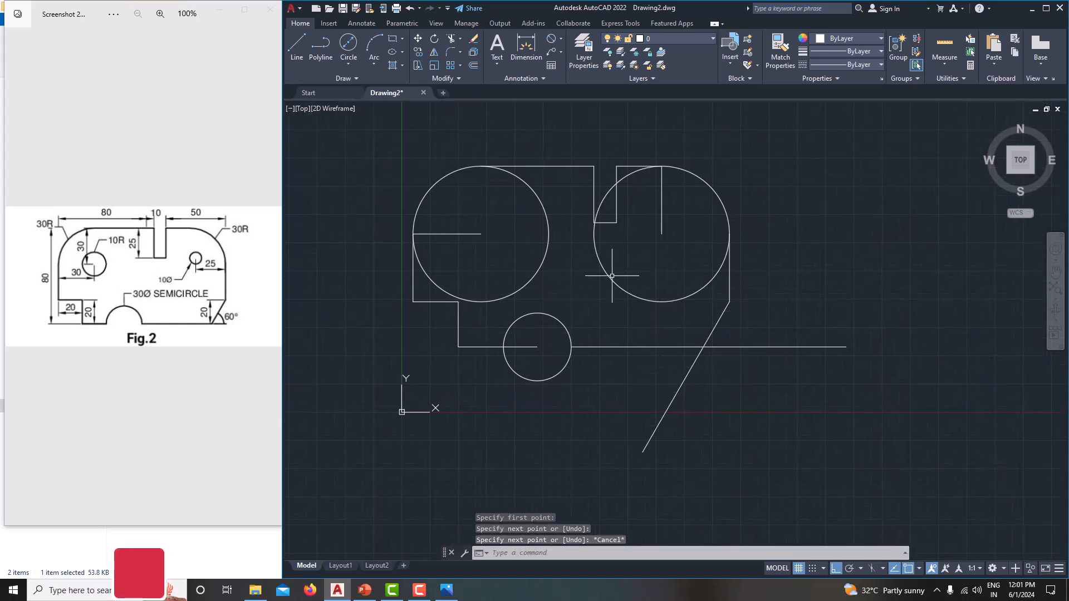
click(449, 38)
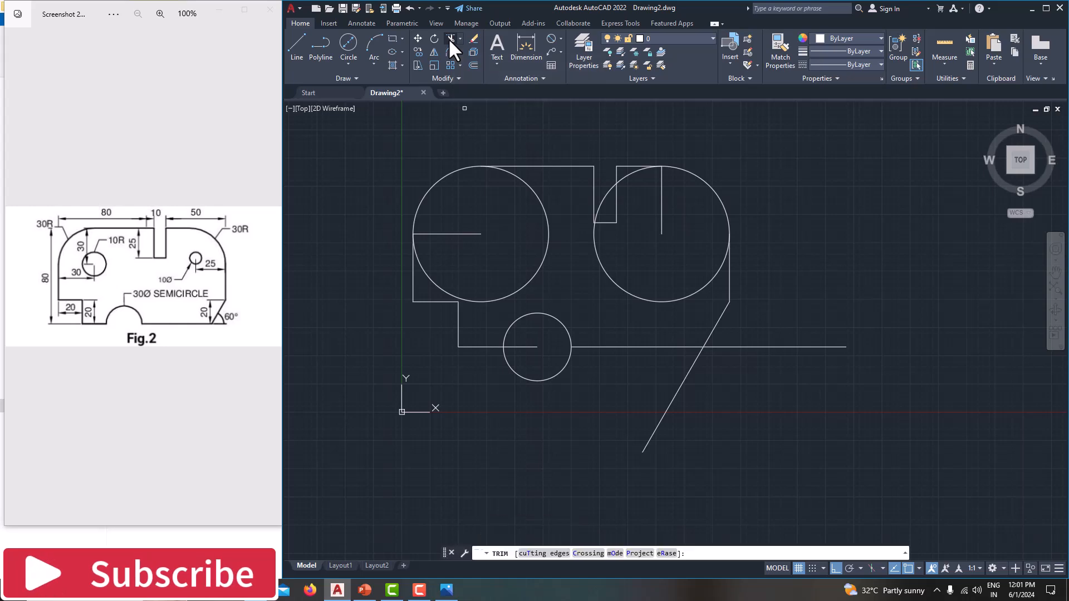
drag(601, 394, 764, 339)
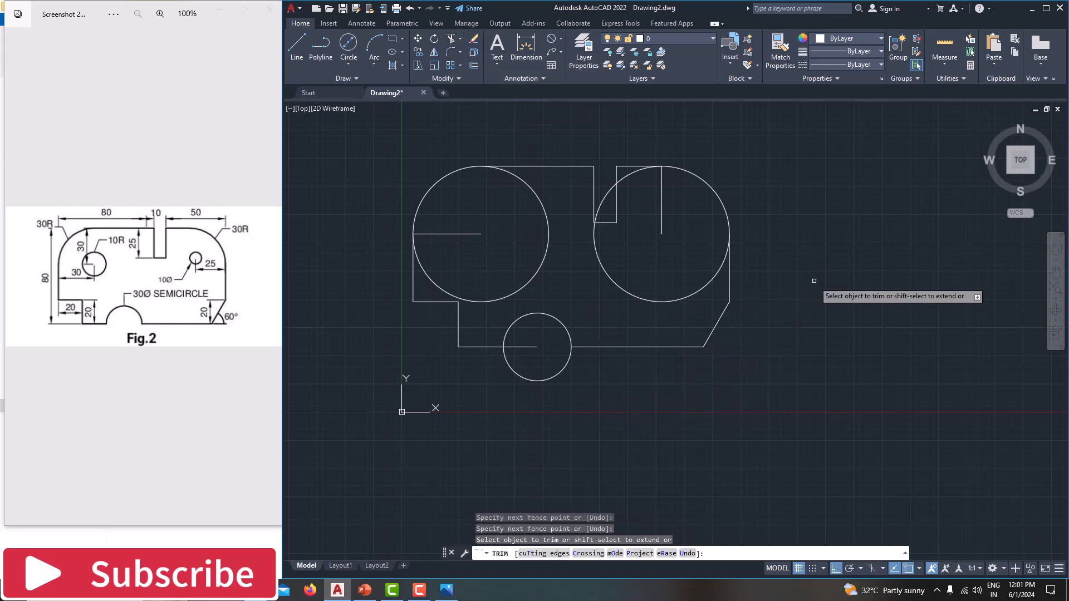
- Trim the two large circles down to the rounded upper corner arcs and remove their radius construction lines
click(665, 301)
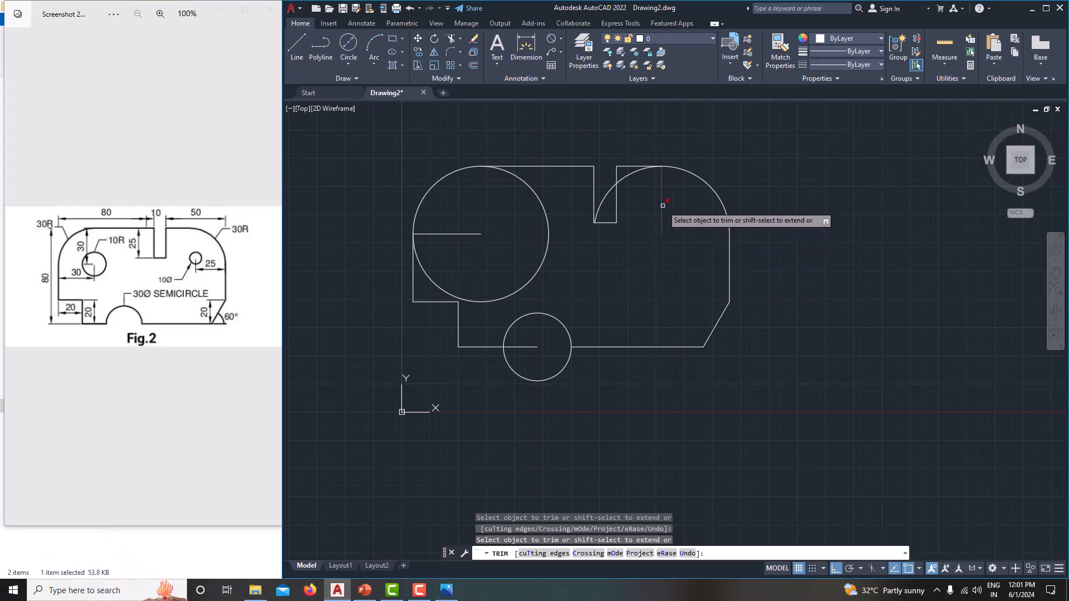
click(631, 173)
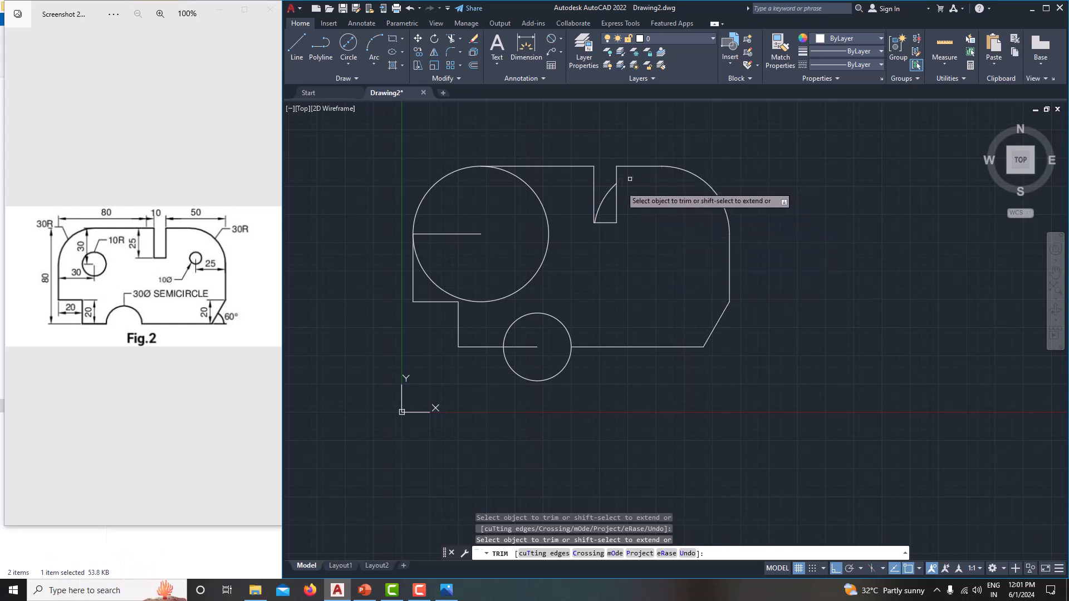
click(609, 192)
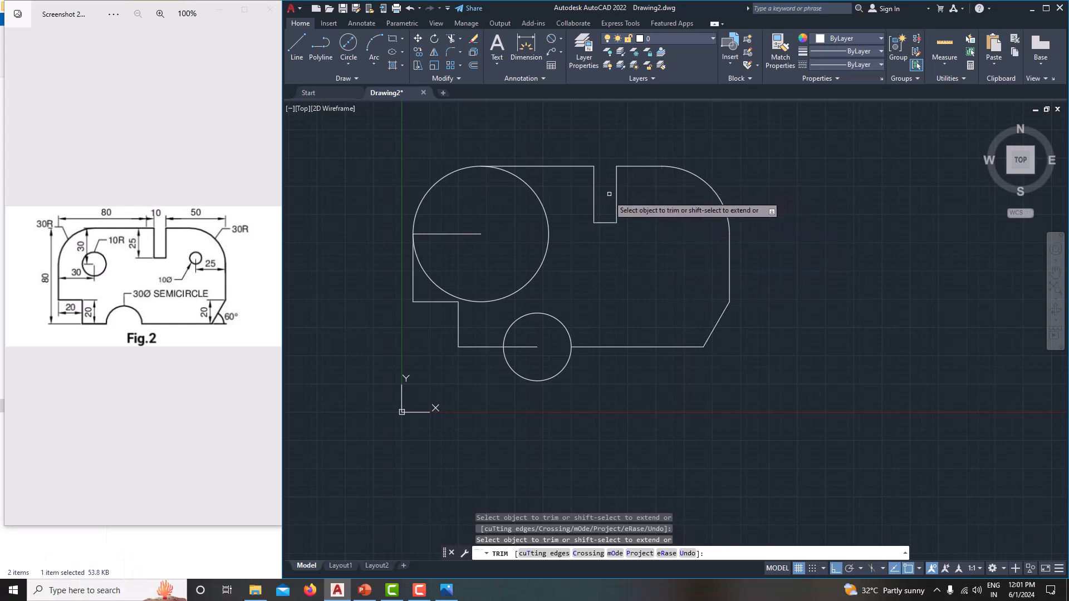
click(545, 232)
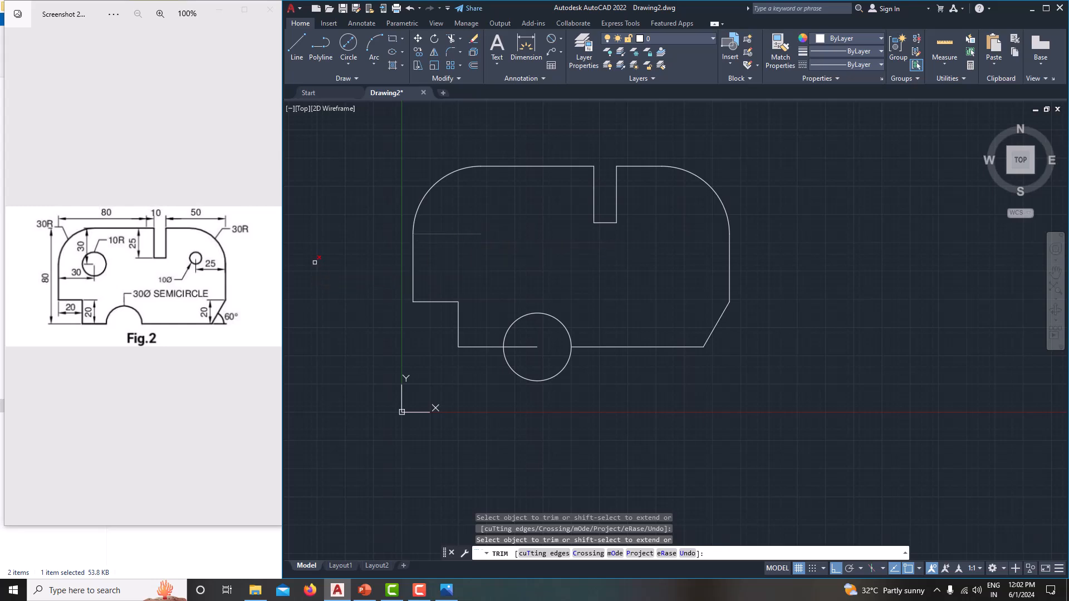
click(449, 234)
- Trim the 30 mm diameter circle to its upper semicircle, clearing the line inside it, and end trimming
click(533, 381)
mouse_move(525, 352)
middle_down()
mouse_move(611, 346)
mouse_move(631, 326)
mouse_move(615, 371)
middle_up()
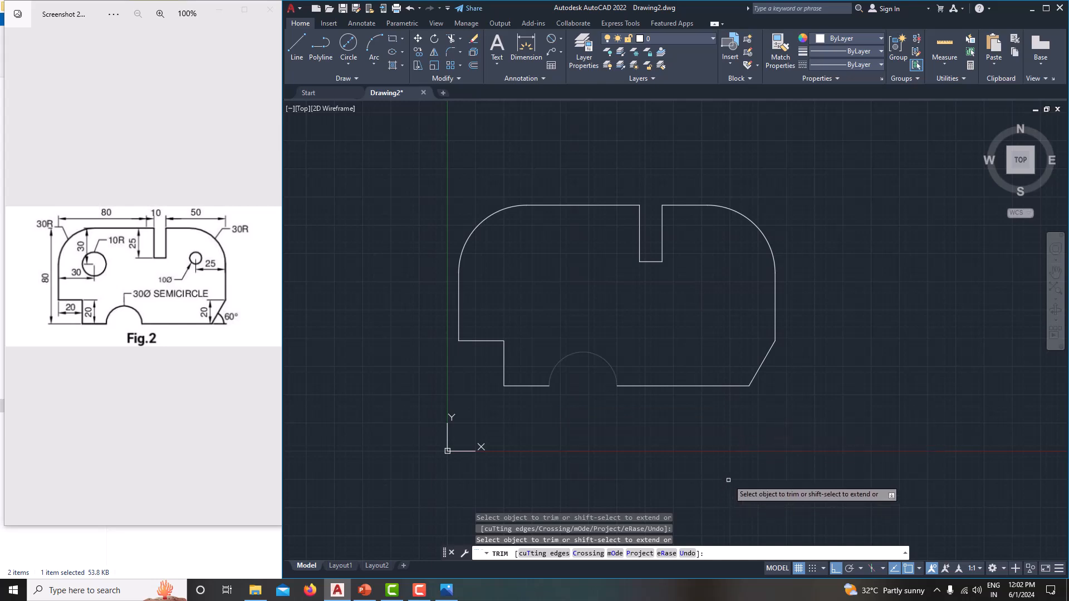
key(Escape)
mouse_move(677, 448)
middle_down()
mouse_move(658, 415)
mouse_move(675, 424)
middle_up()
key(Escape)
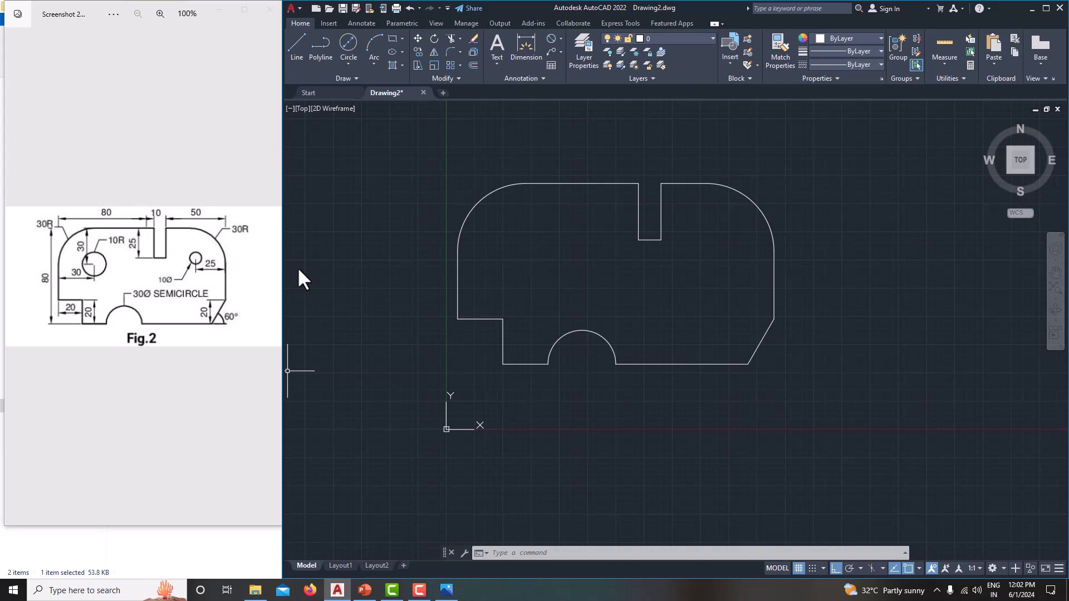
- Draw a circle of radius 10 mm centered on the center of the plate's upper-left corner arc
click(348, 64)
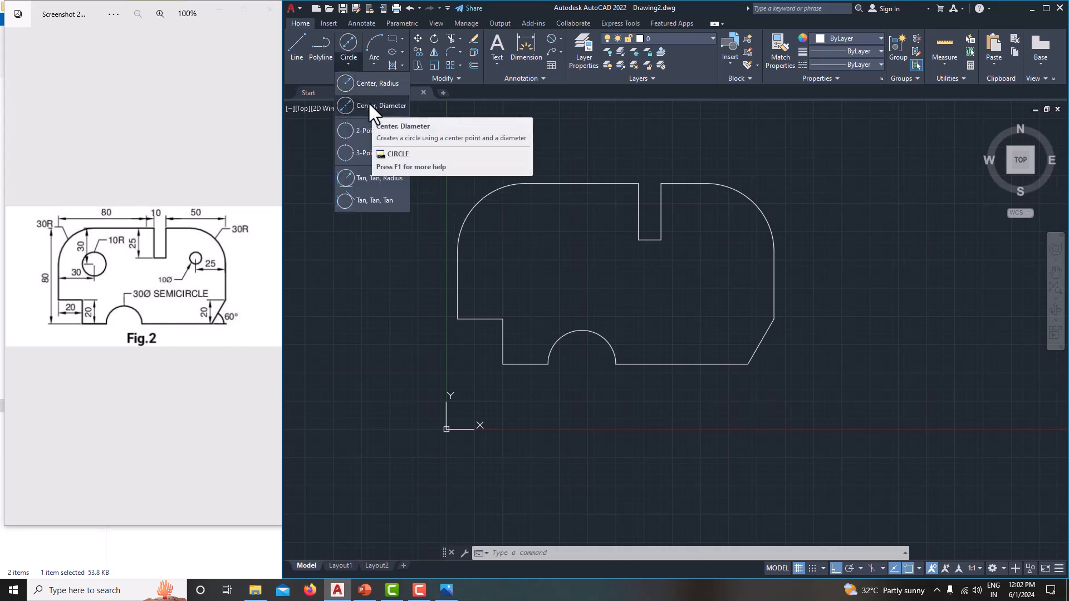
click(376, 89)
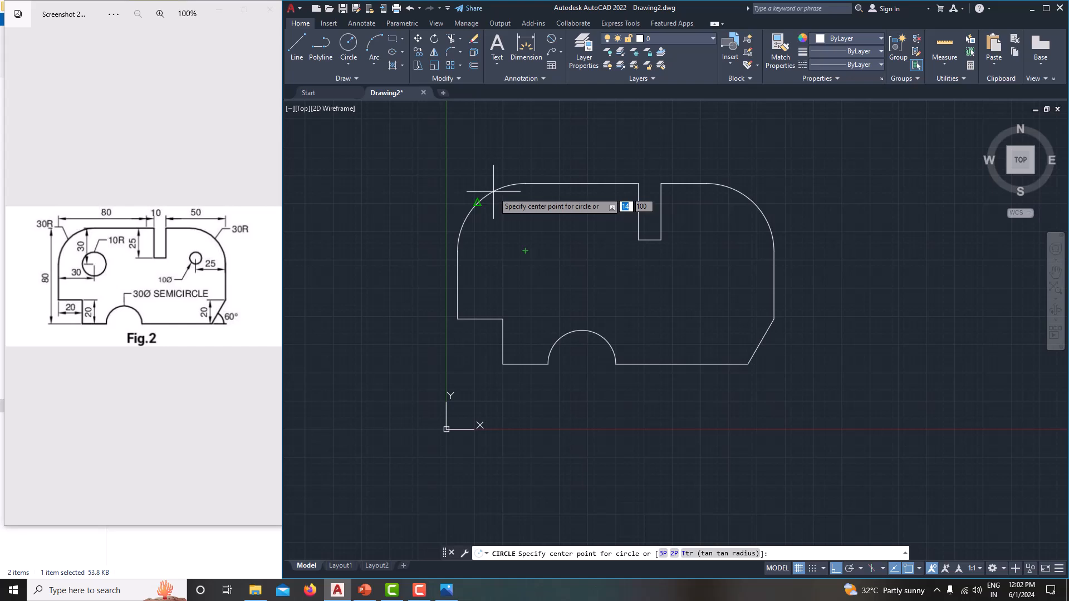
click(526, 251)
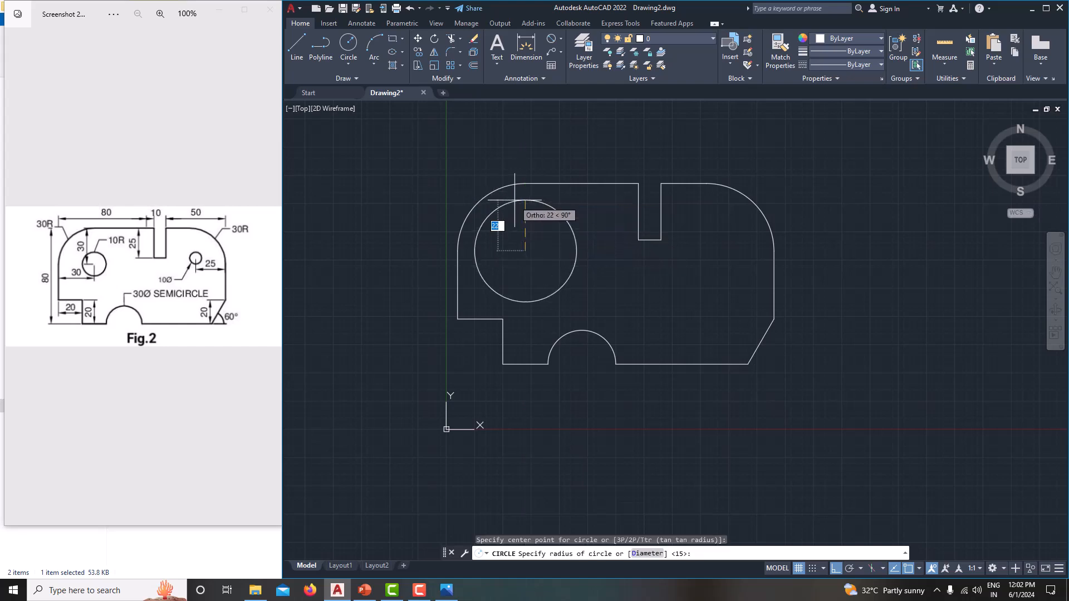
key(Return)
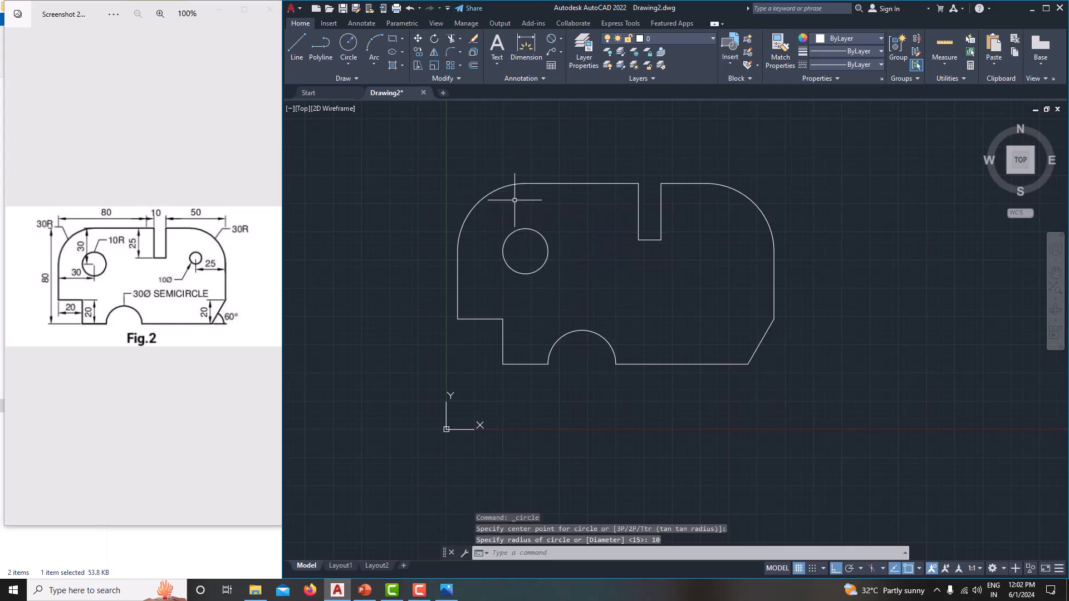
- Draw a 25 mm horizontal construction line inward from the lower end of the upper-right corner arc
middle_drag(533, 259, 466, 249)
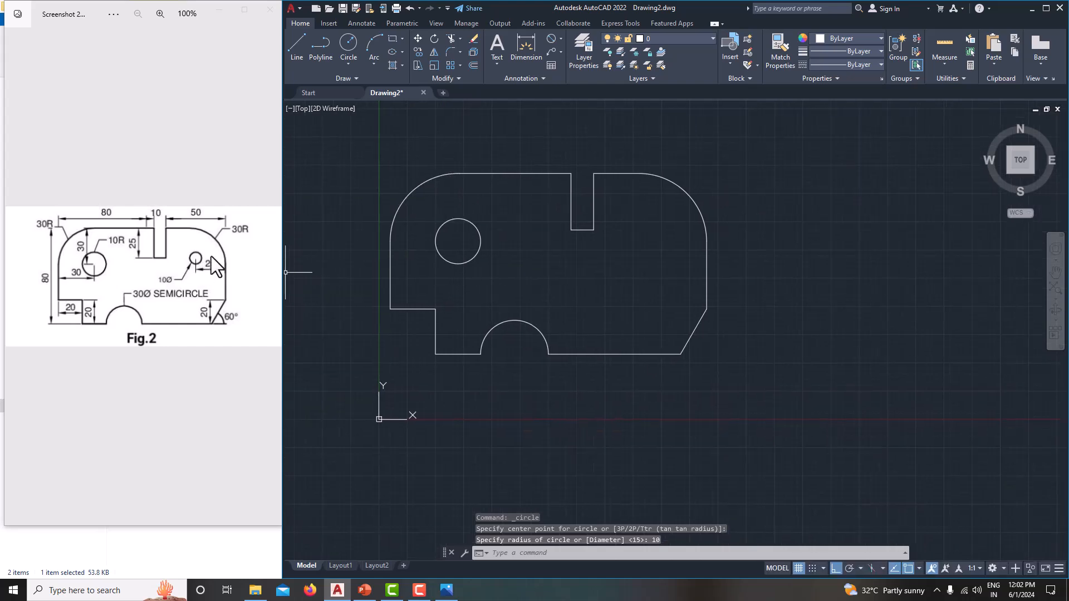
click(289, 41)
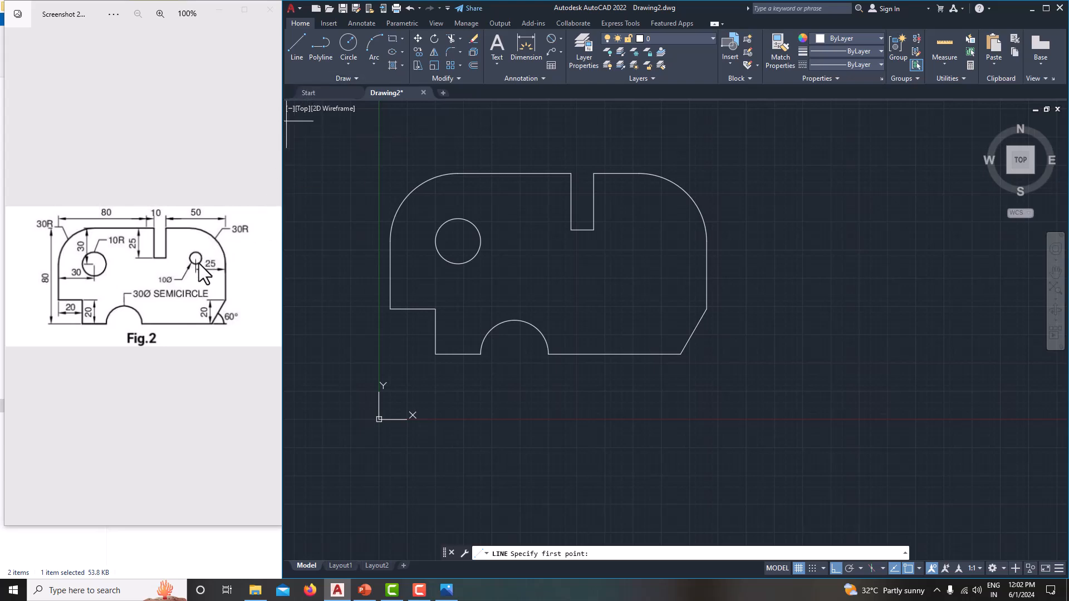
click(292, 49)
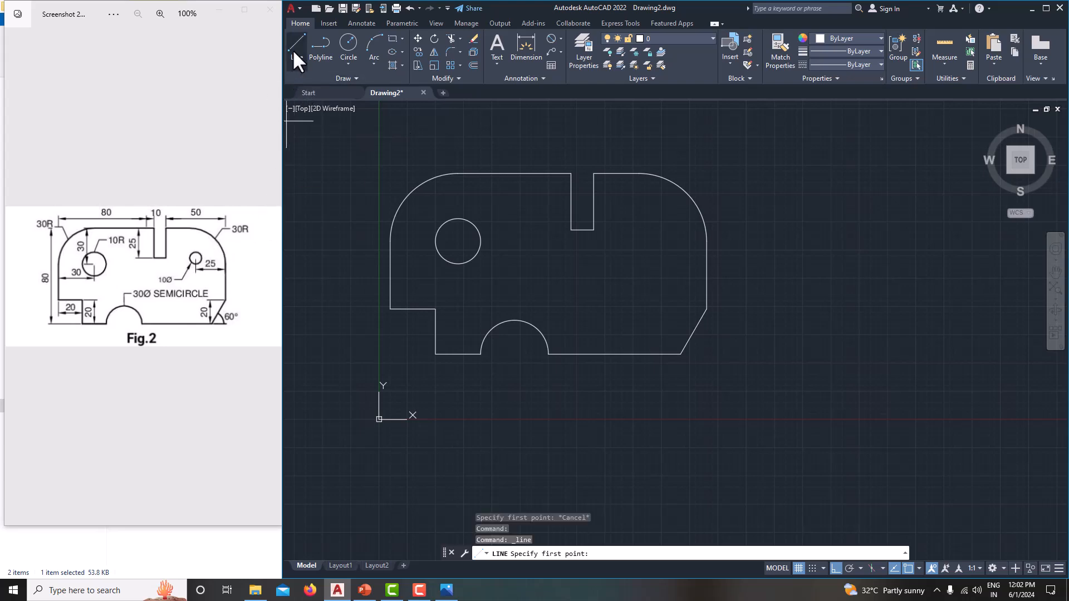
click(706, 241)
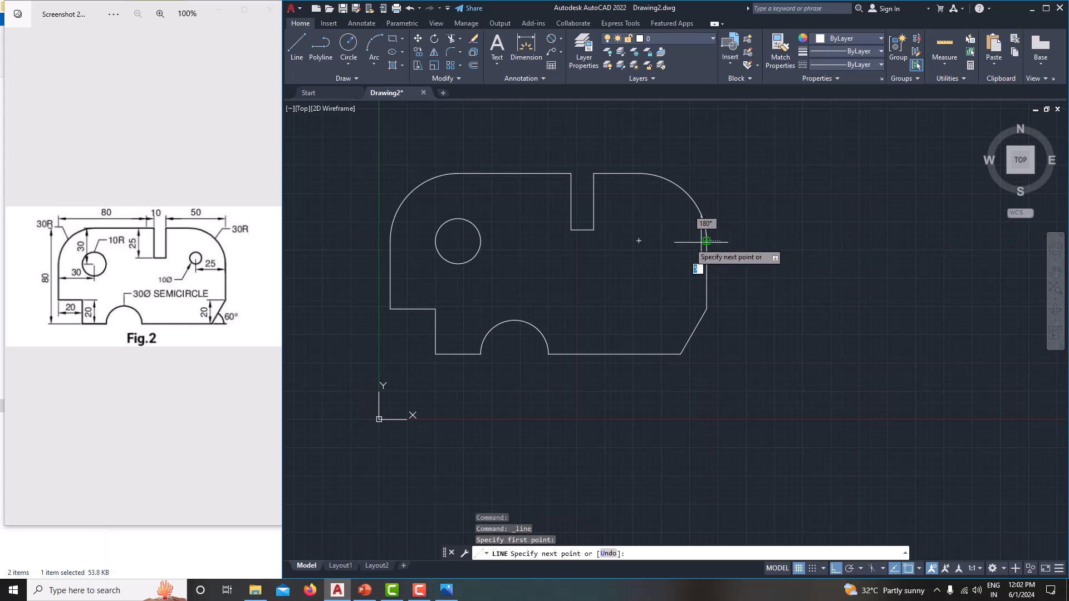
text(25)
key(Return)
right_click(666, 245)
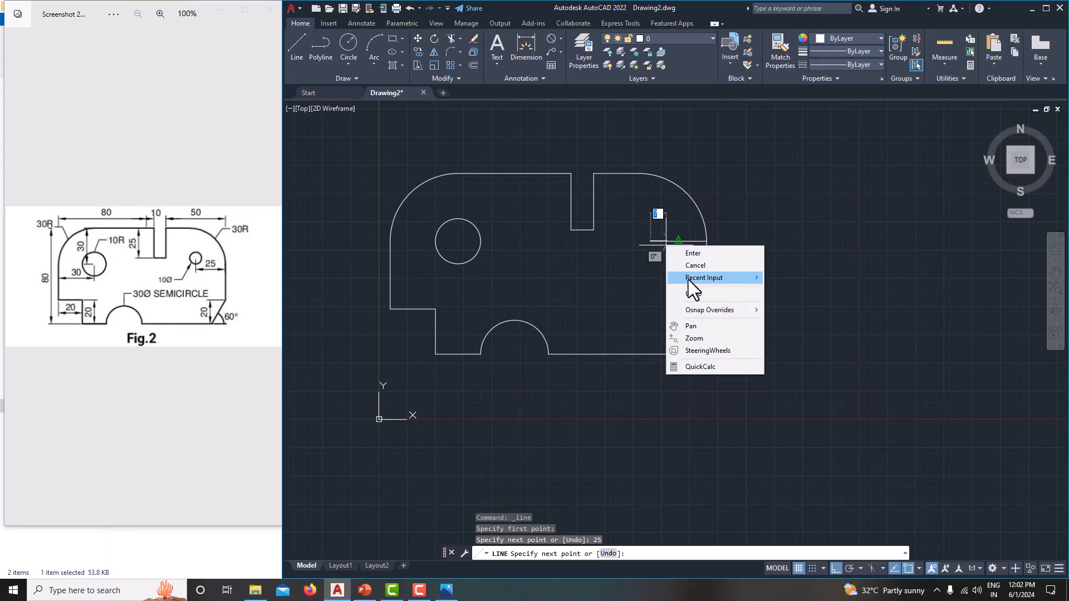
click(694, 265)
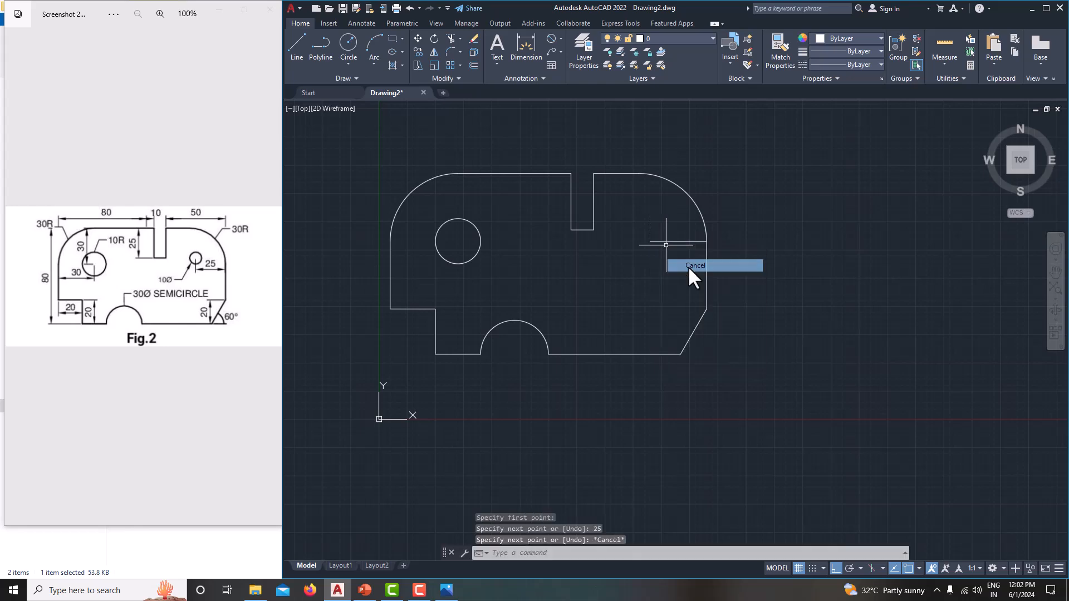
- Draw a circle of diameter 10 mm centered on the inner end of the 25 mm construction line
click(348, 63)
click(367, 84)
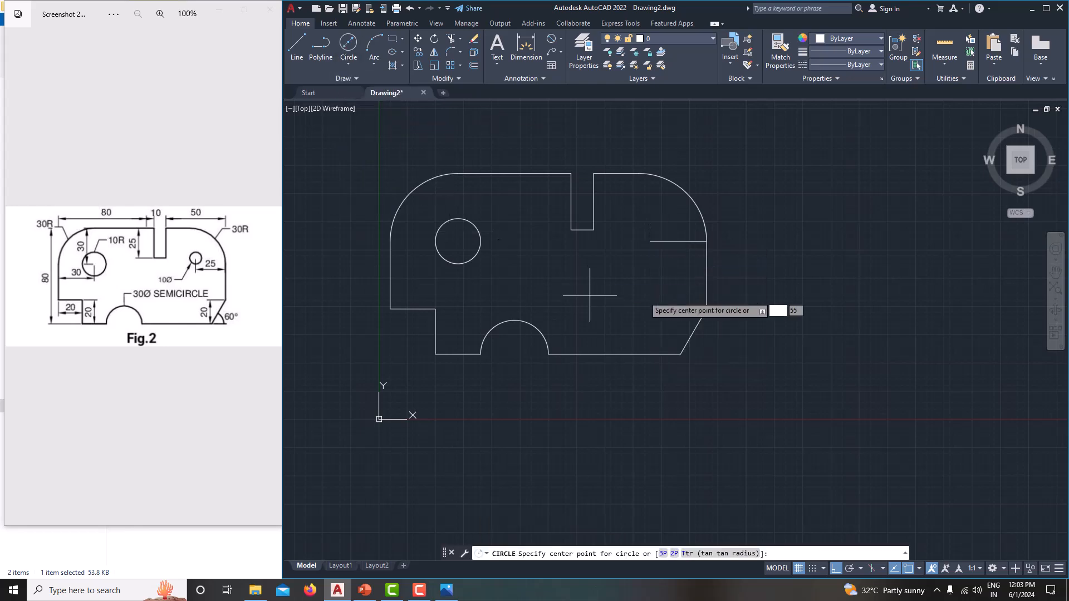
click(650, 241)
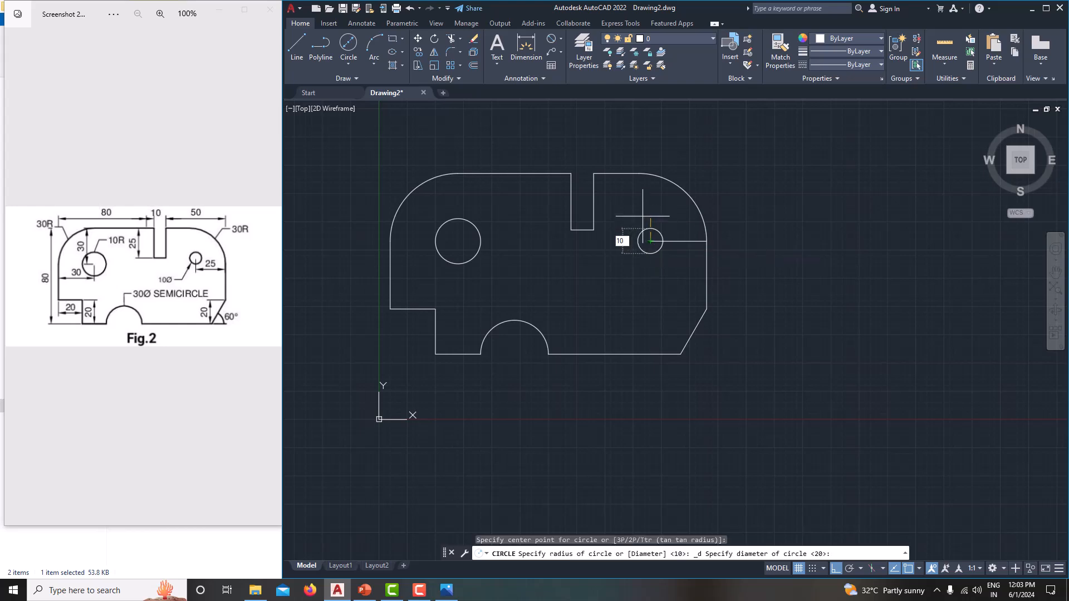
text(10)
key(Return)
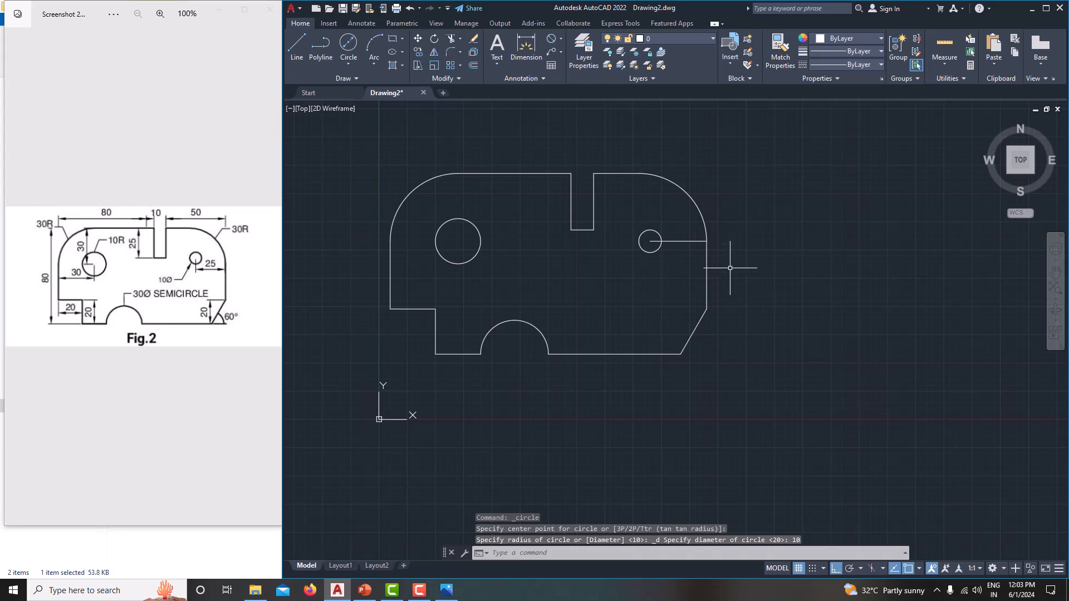
- Remove the 25 mm construction line between the small hole and the plate's right edge with Trim
click(449, 38)
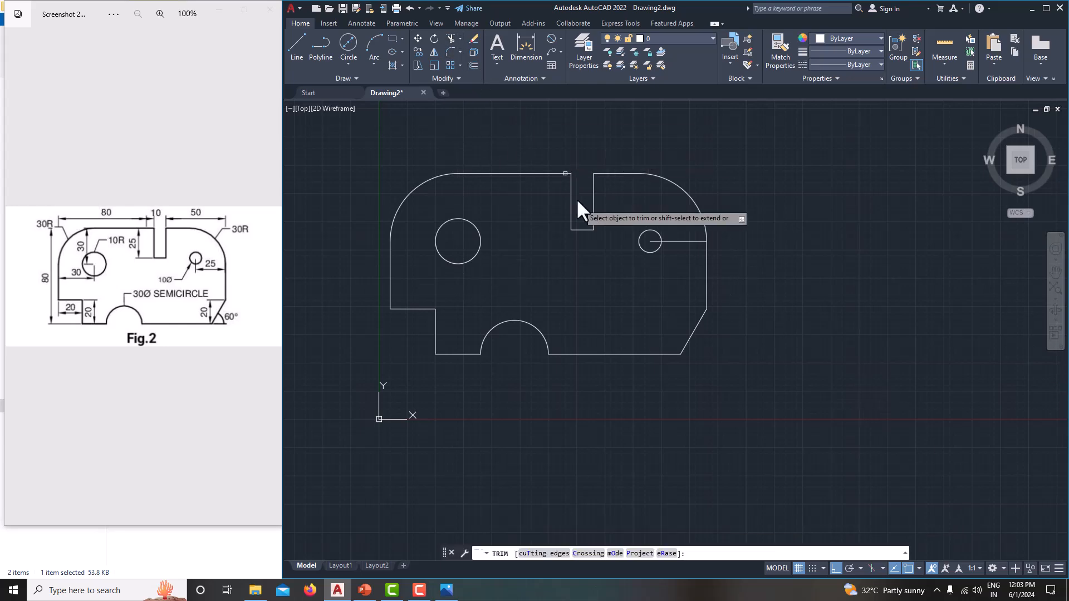
click(681, 241)
mouse_move(644, 285)
middle_down()
mouse_move(678, 290)
mouse_move(655, 354)
mouse_move(770, 381)
middle_up()
scroll(656, 354, up, 2)
key(Escape)
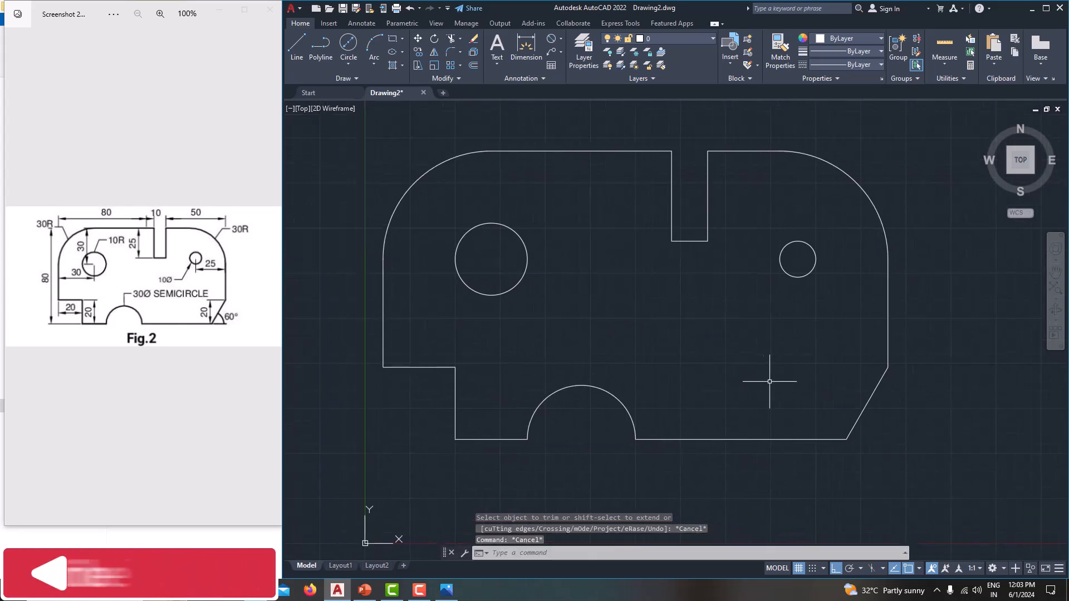
- Add a vertical linear dimension to the lower-left notch's vertical edge, placed inside the notch, and inspect its text
scroll(644, 368, down, 2)
mouse_move(641, 368)
middle_down()
mouse_move(588, 354)
mouse_move(613, 351)
middle_up()
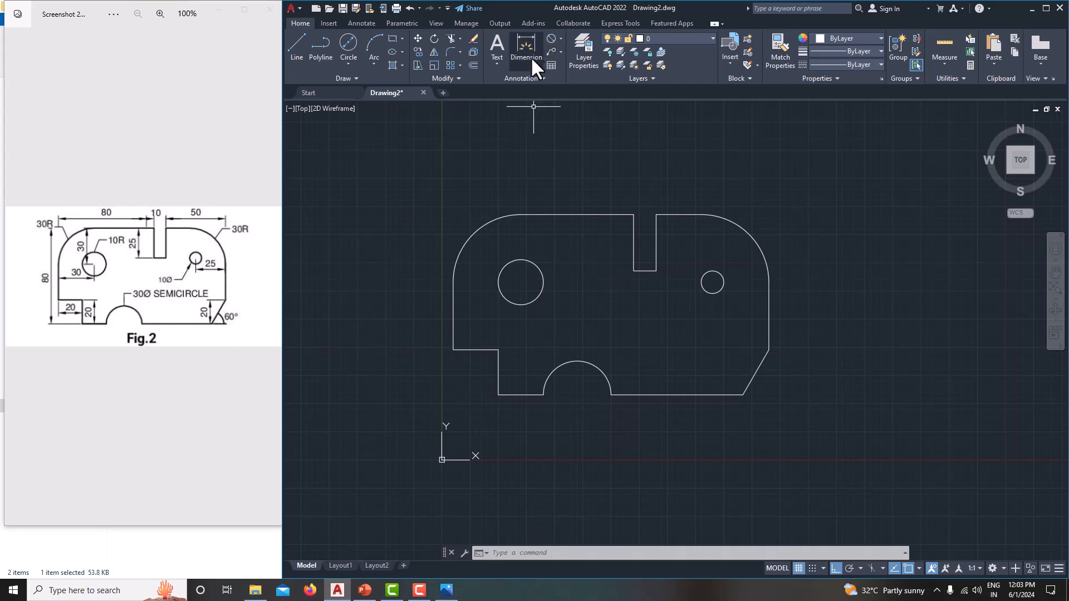
click(561, 38)
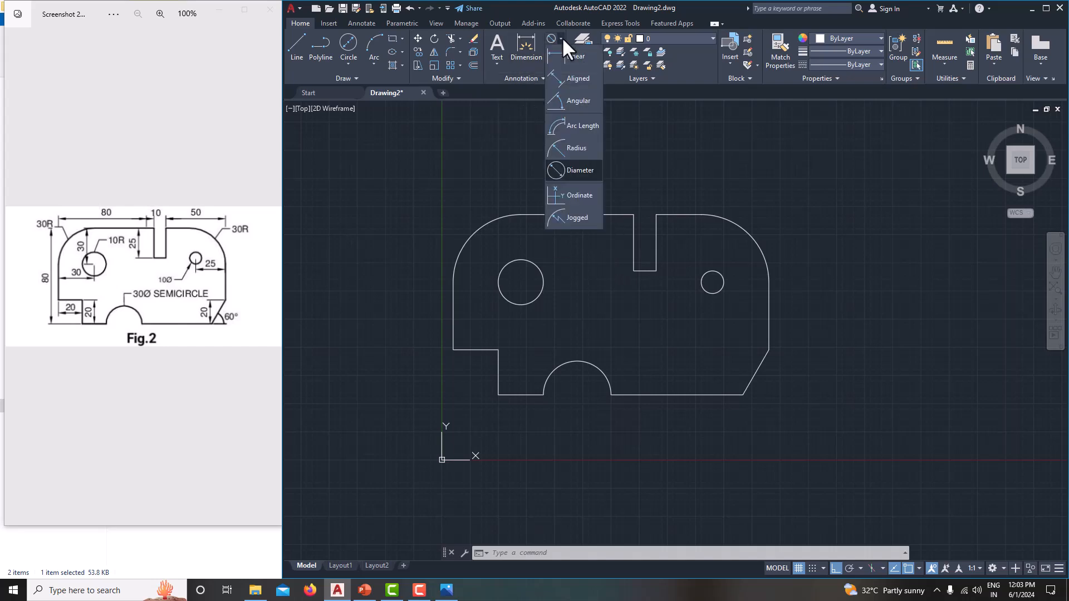
click(571, 87)
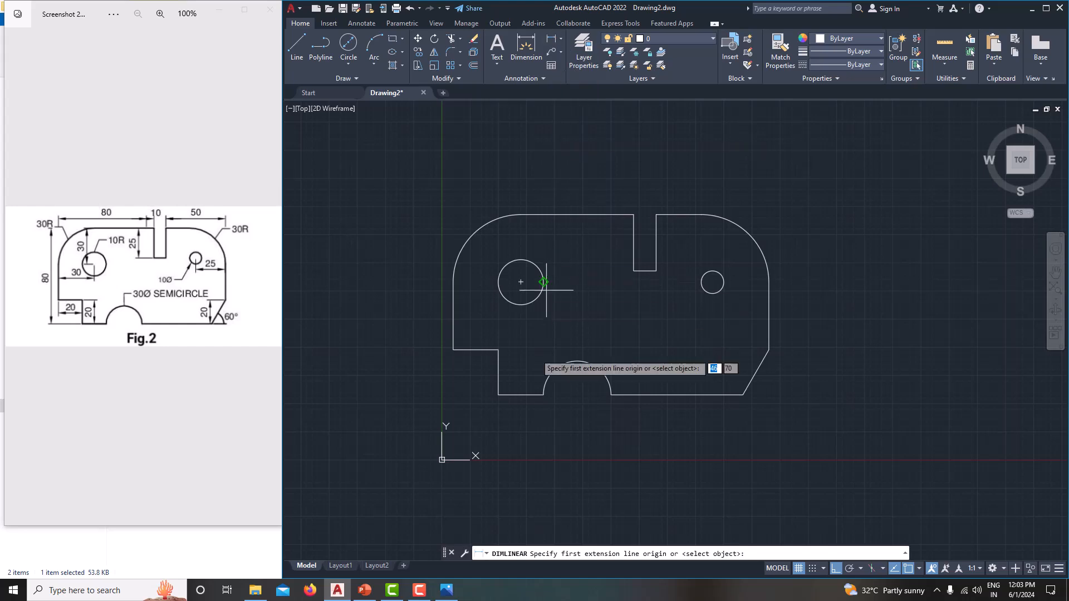
click(498, 395)
click(498, 349)
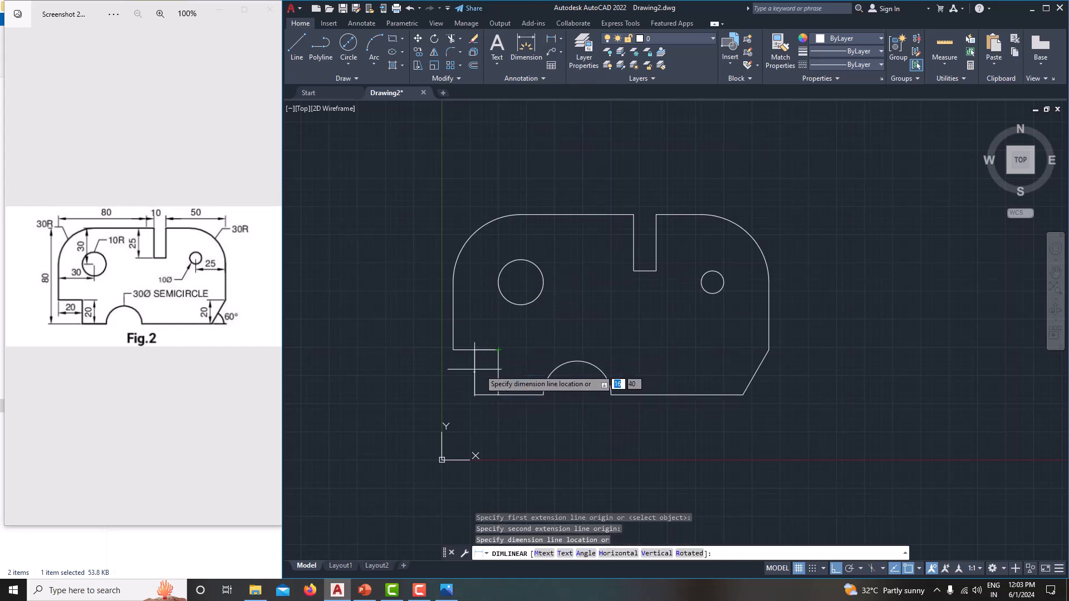
click(479, 370)
scroll(478, 391, up, 2)
scroll(477, 391, up, 10)
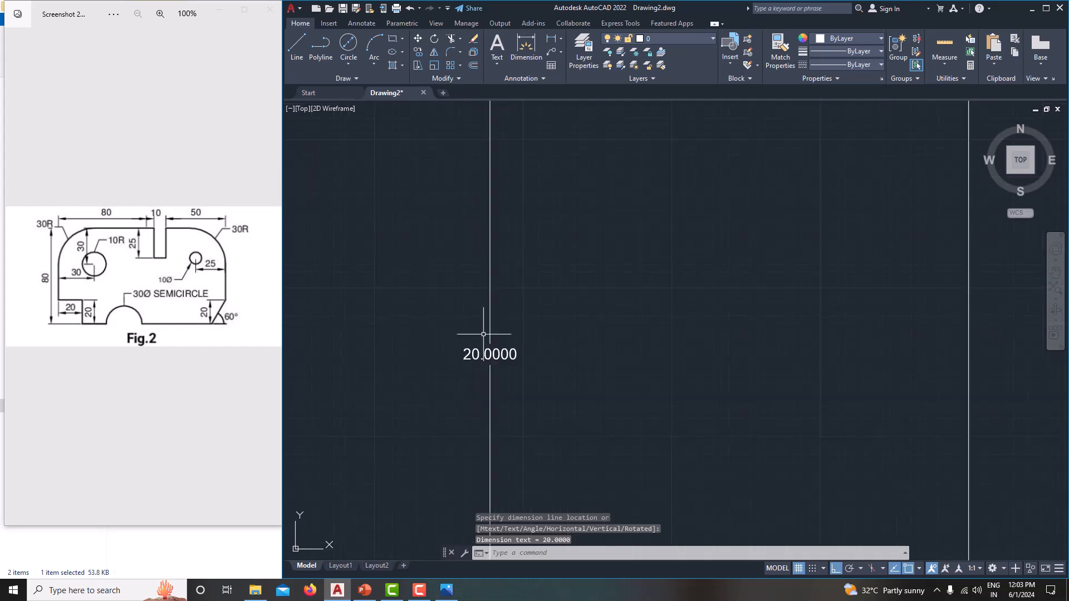
scroll(489, 356, down, 5)
scroll(523, 357, down, 6)
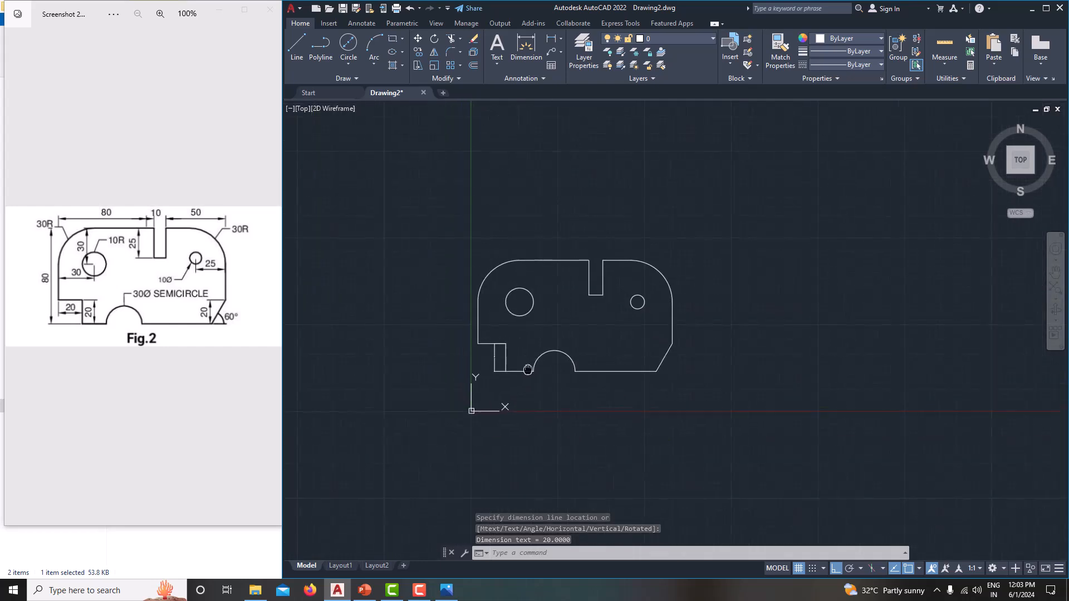
key(Escape)
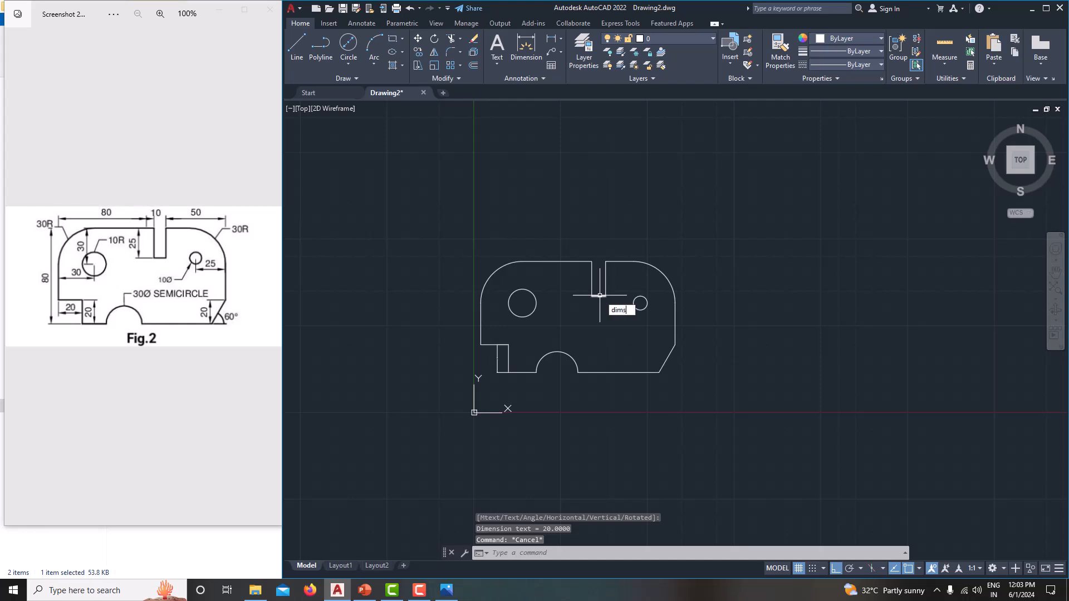
- Modify the Standard dimension style so linear dimensions use a precision of 0 decimal places
text(dimsty)
key(Return)
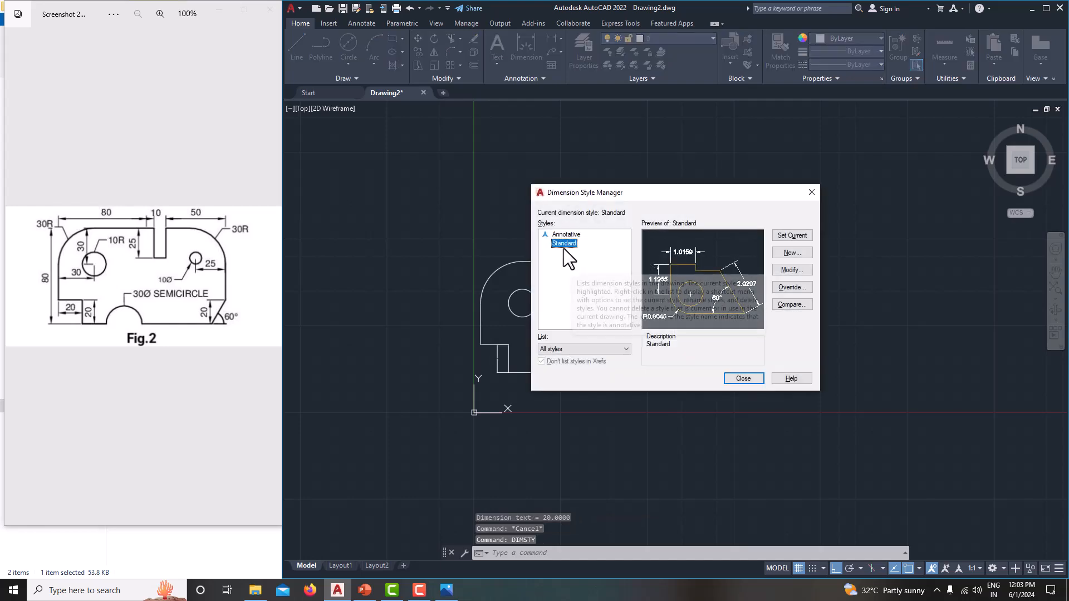
click(790, 269)
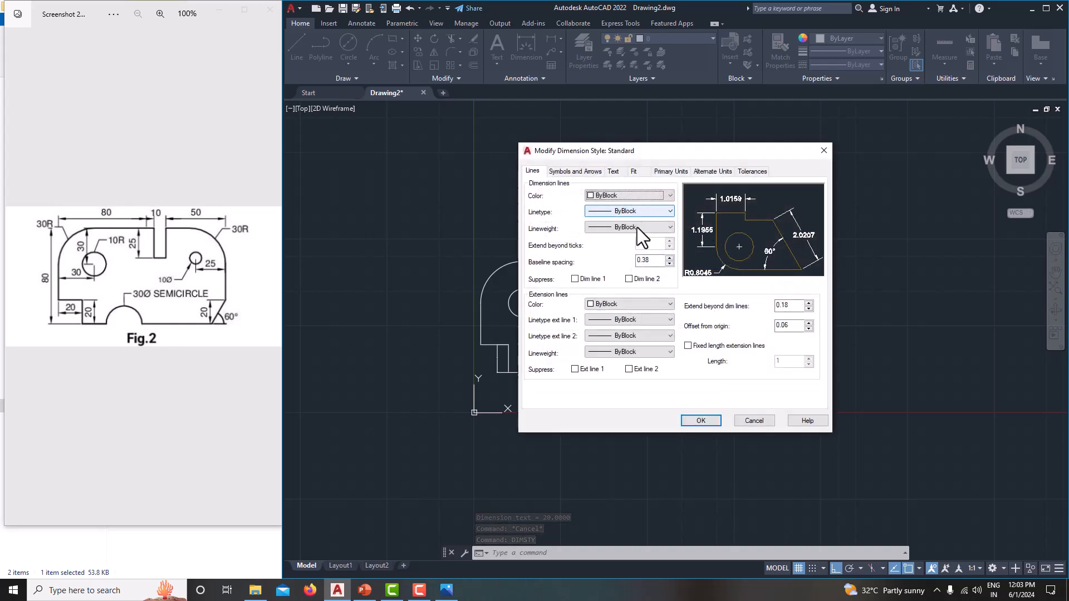
click(576, 172)
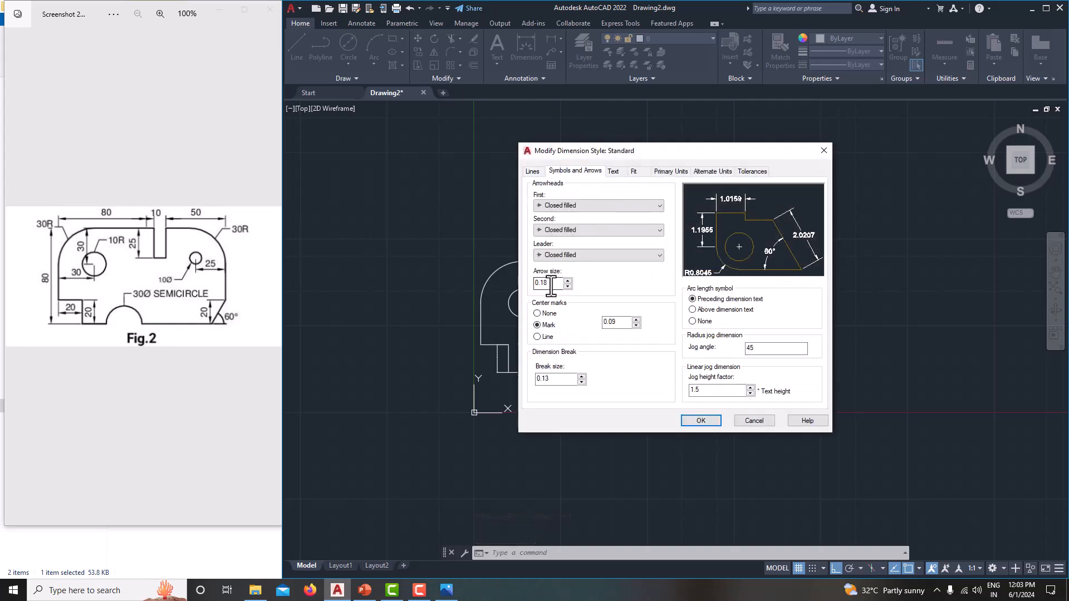
click(614, 172)
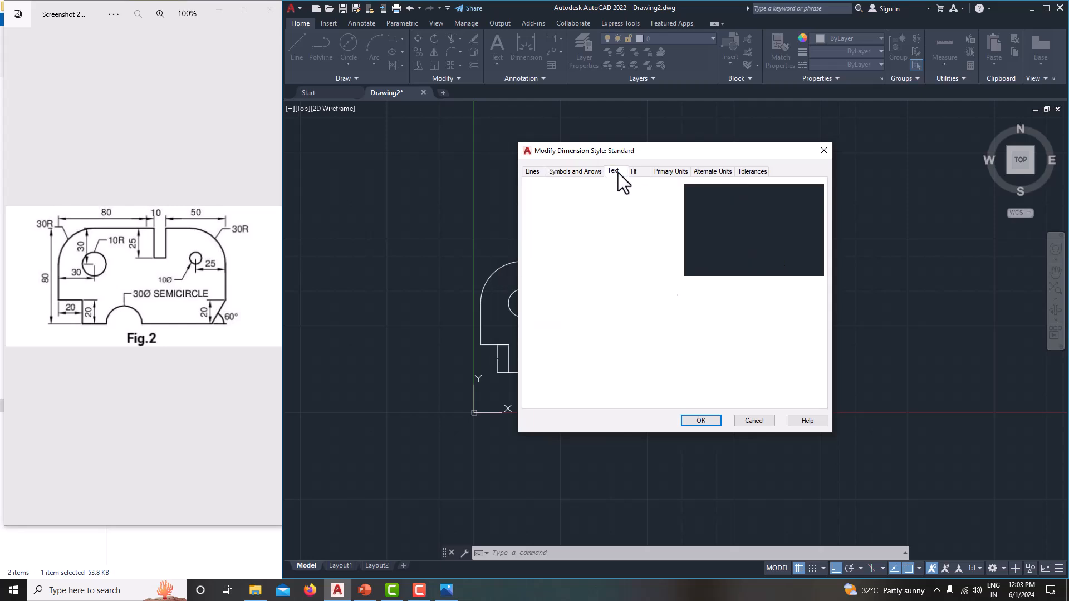
click(667, 172)
click(626, 211)
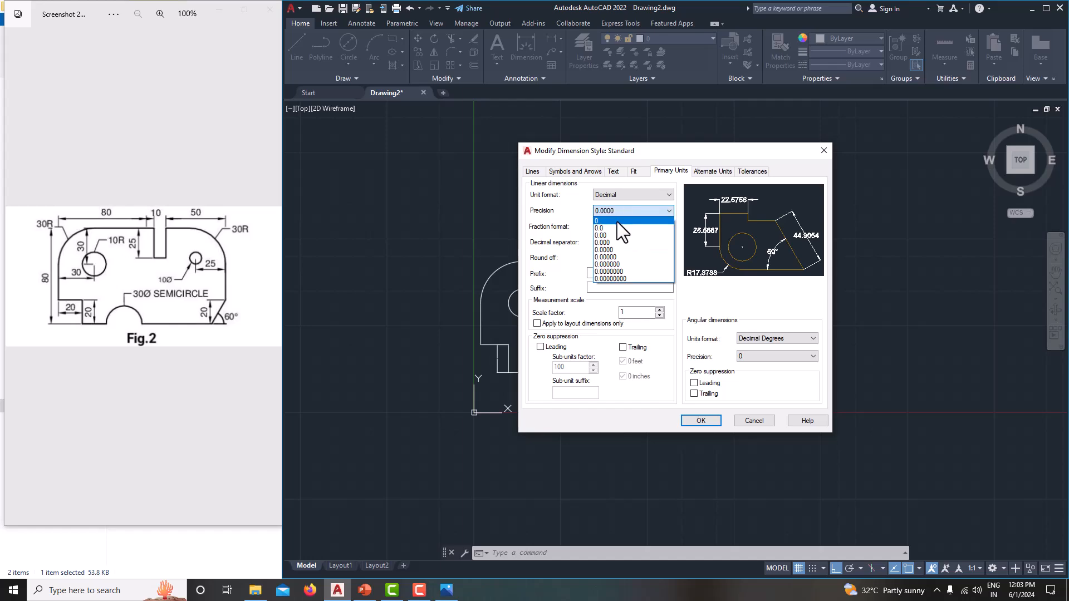
click(617, 220)
click(700, 421)
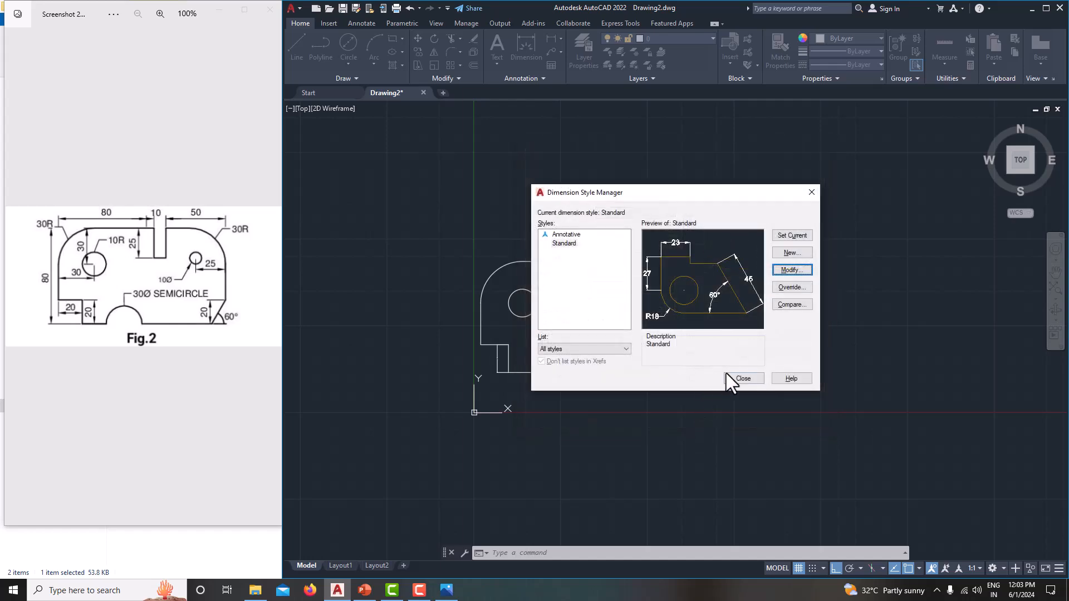
click(738, 379)
- Move the lower-left notch's vertical dimension out of the notch to a position left of the plate
scroll(477, 345, up, 5)
scroll(471, 351, down, 5)
scroll(484, 387, up, 2)
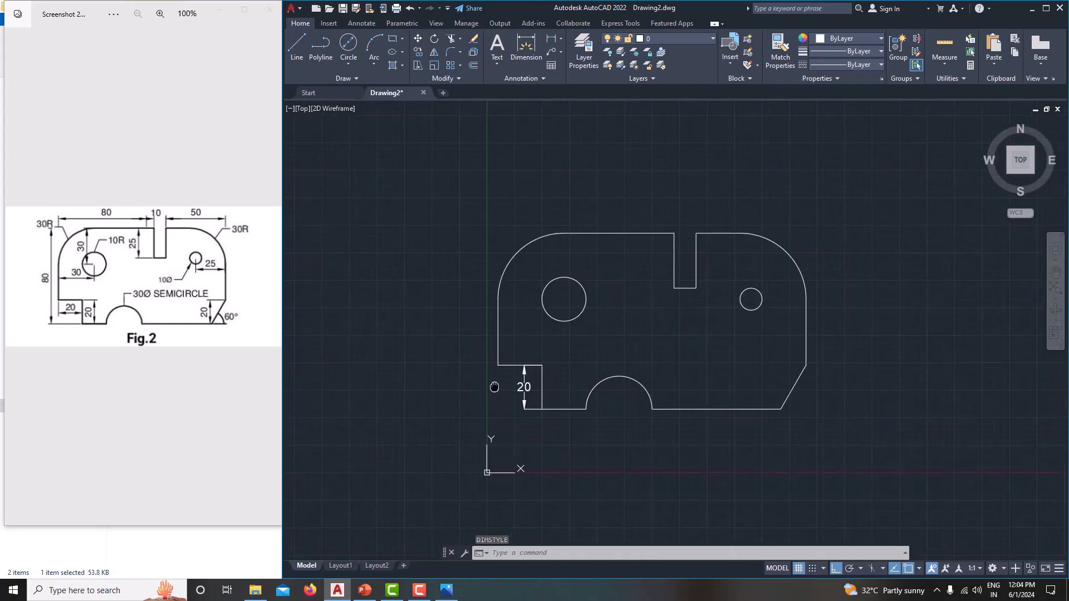
click(523, 388)
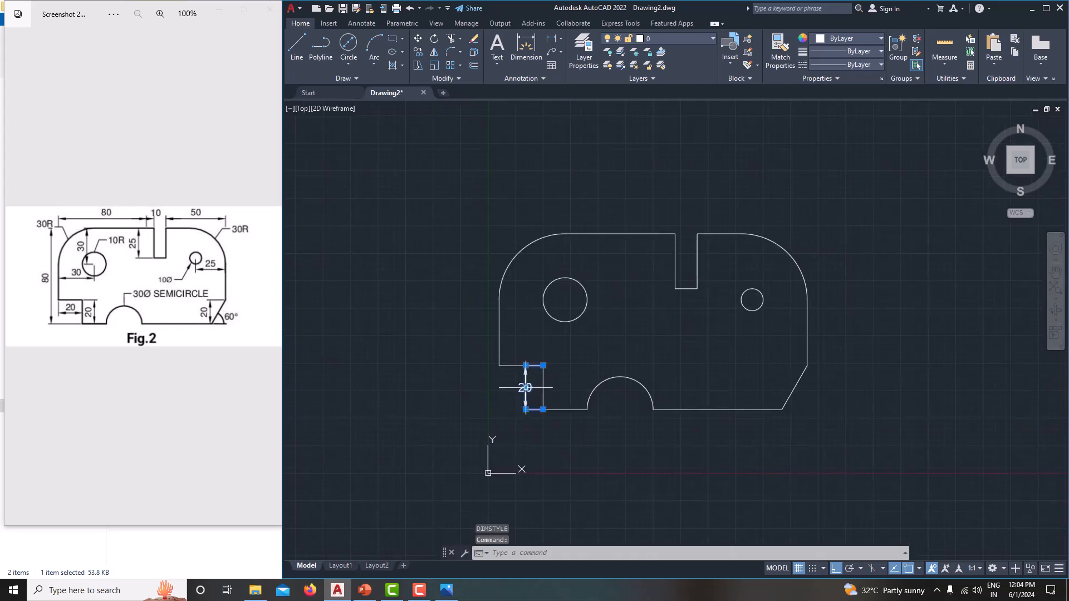
click(523, 388)
click(443, 388)
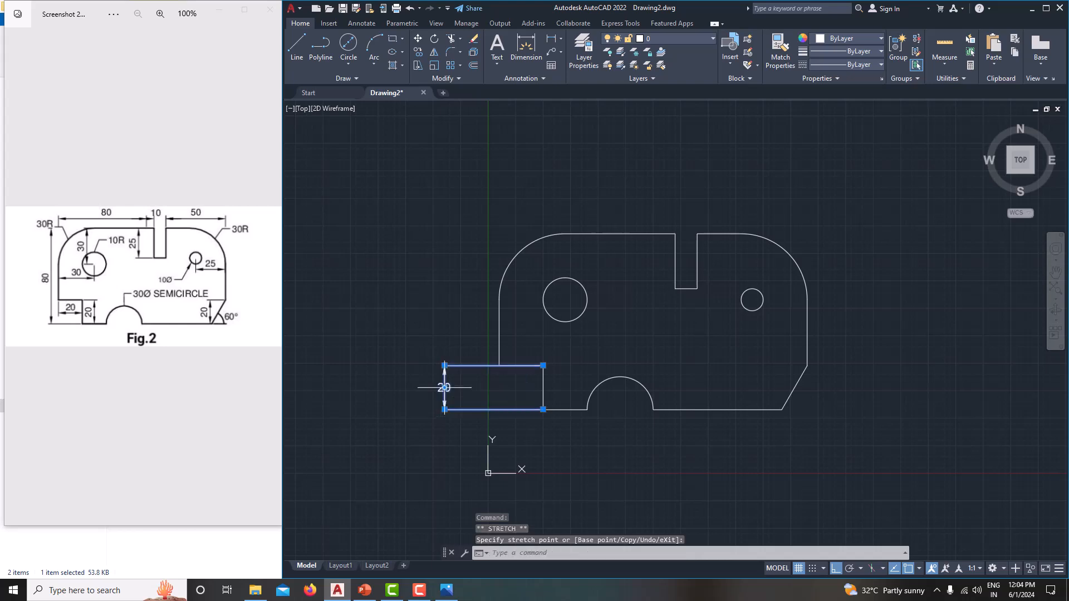
key(Escape)
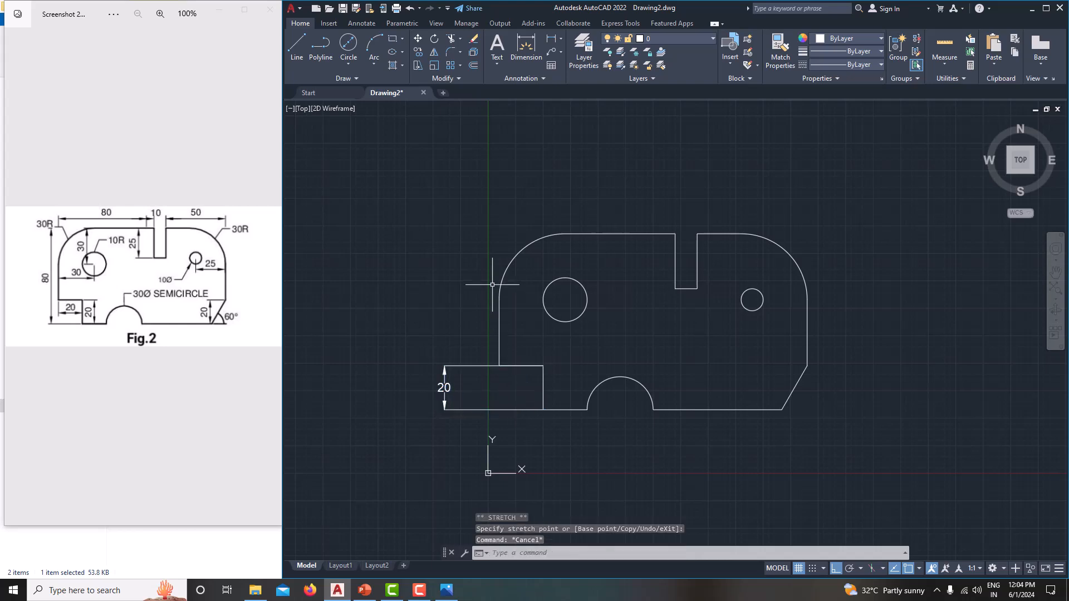
- Add a horizontal linear dimension to the lower-left notch's upper edge, placed inside the notch
click(524, 45)
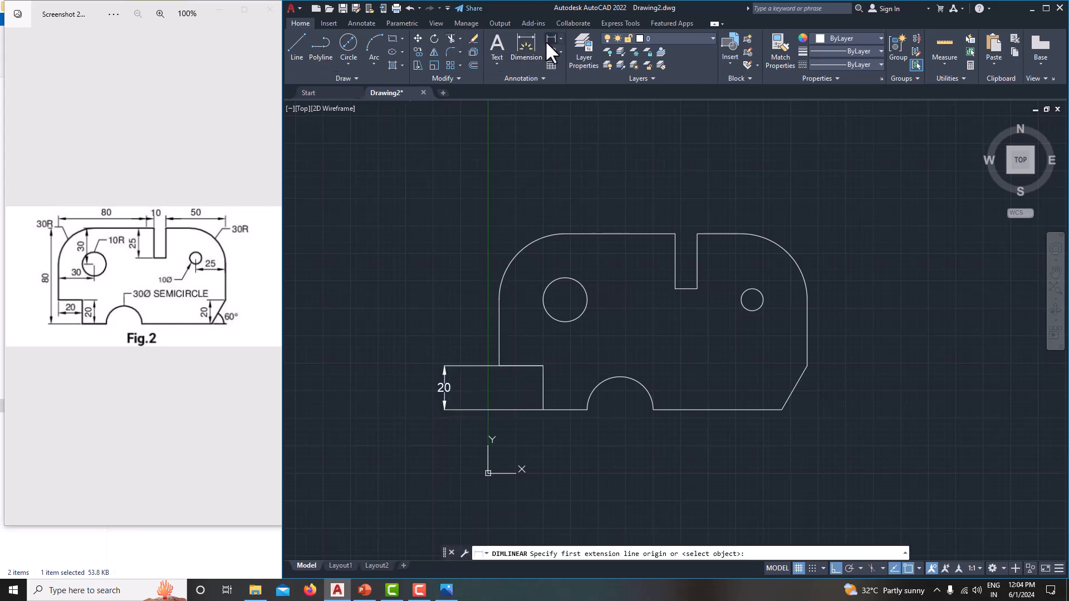
click(499, 365)
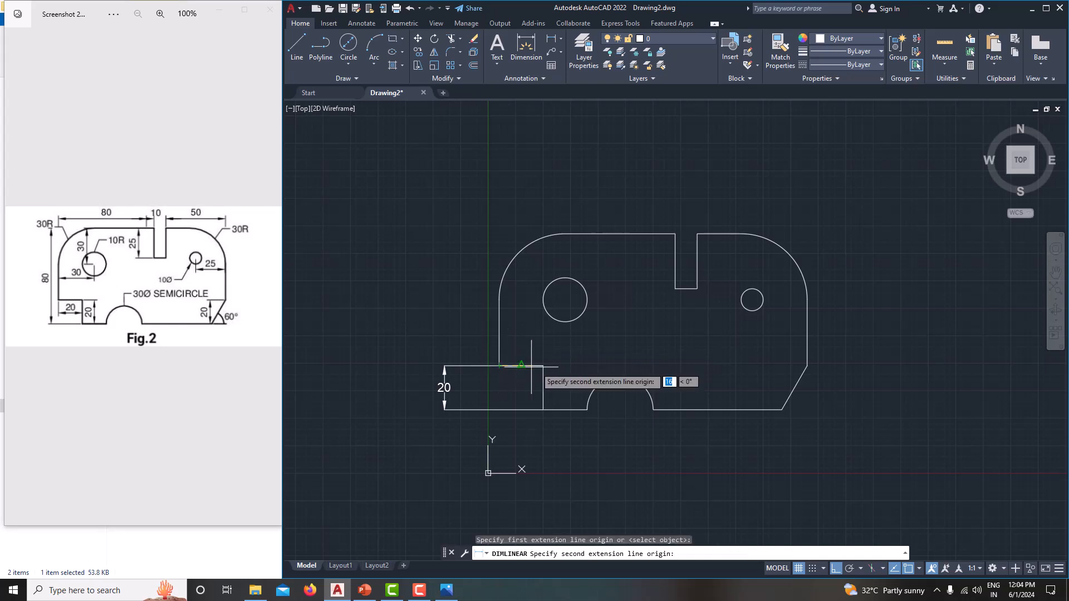
click(543, 366)
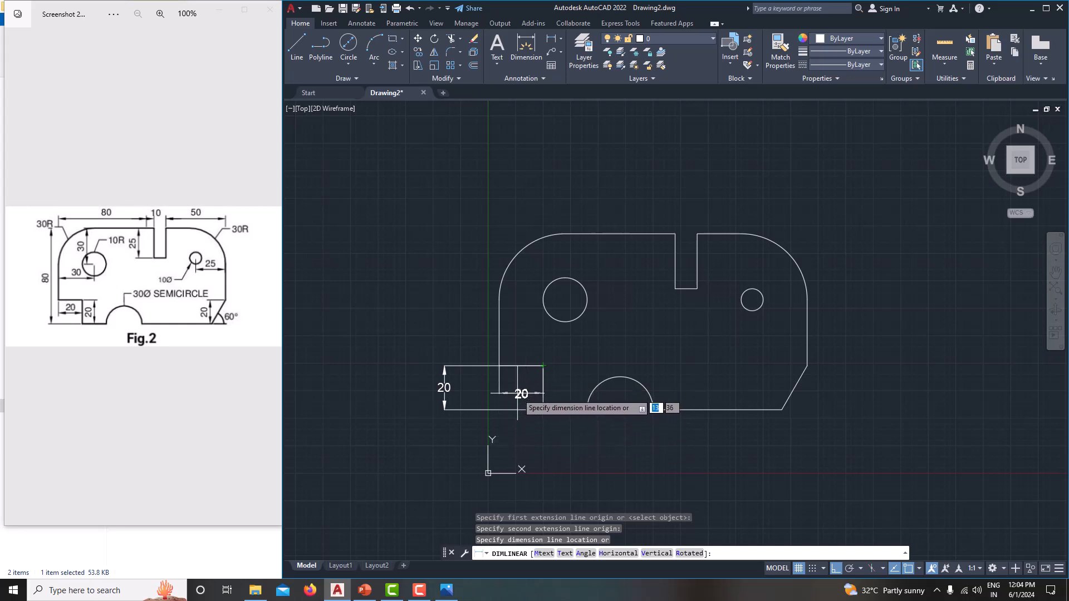
click(517, 389)
- Add a vertical linear dimension for the plate's overall height, placed just left of the plate
middle_drag(542, 355, 514, 364)
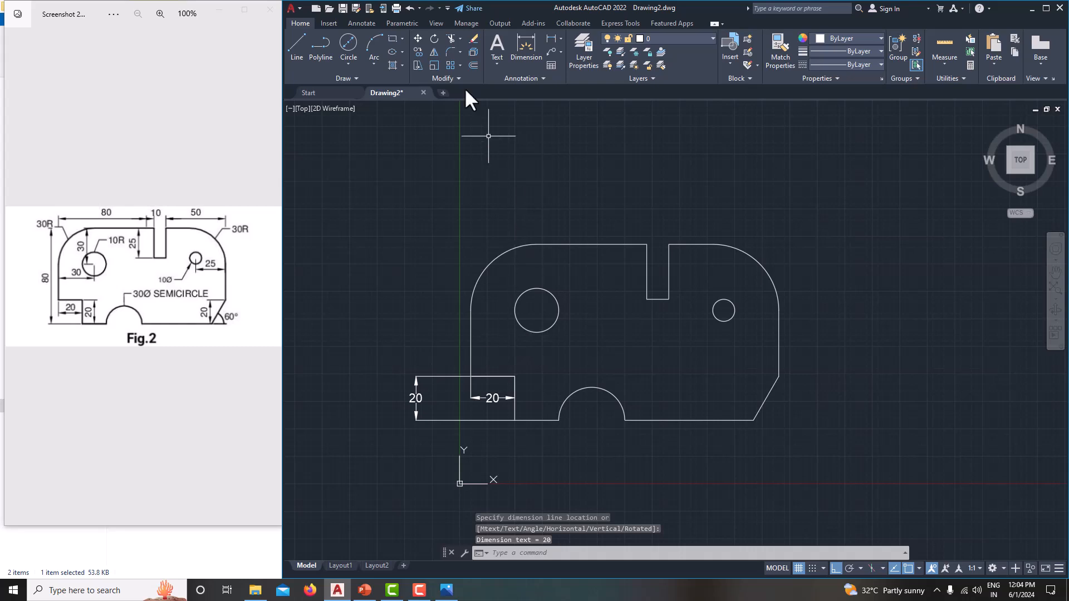
click(525, 47)
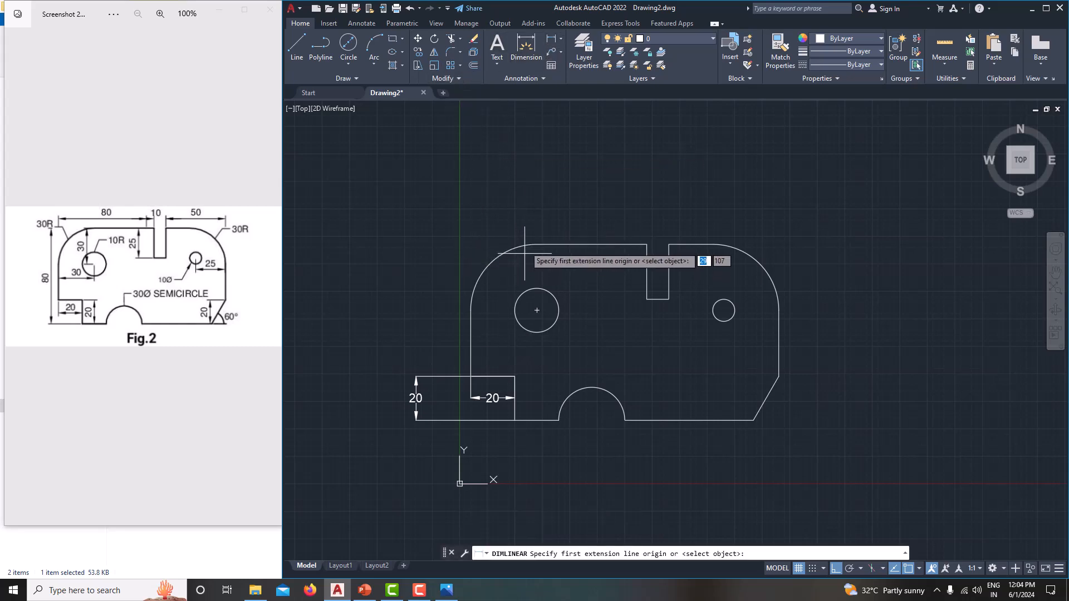
click(543, 242)
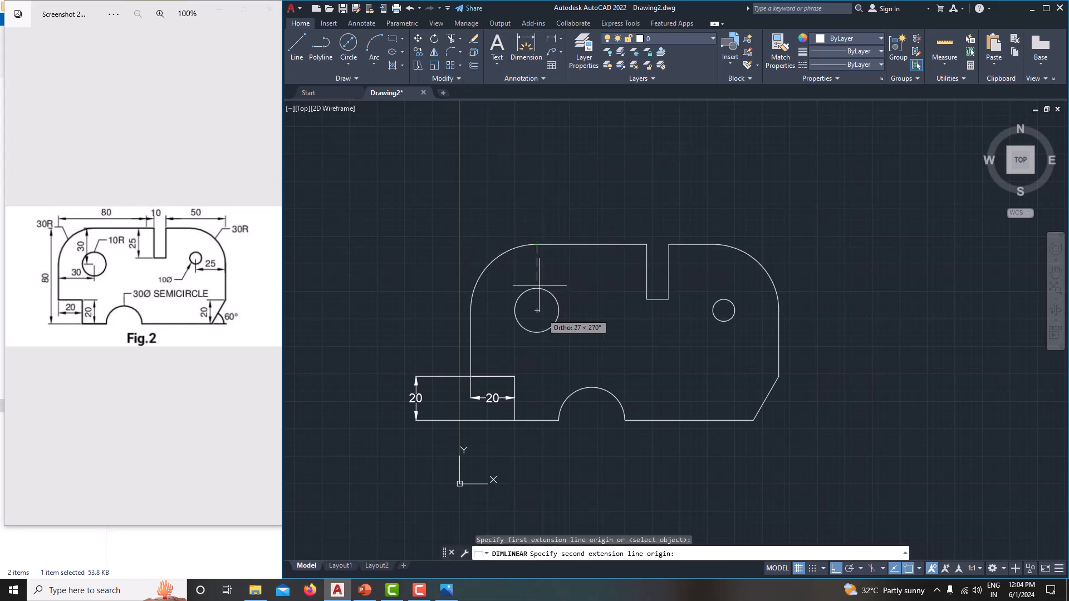
click(537, 419)
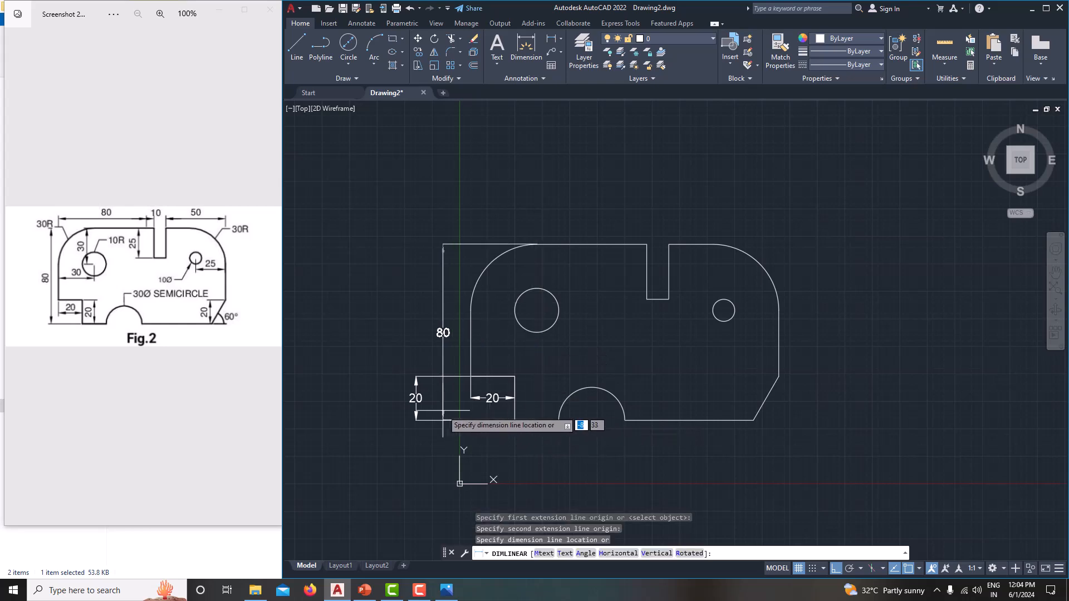
click(443, 413)
- Move the notch's vertical dimension between the overall height dimension and the plate's left edge
click(416, 398)
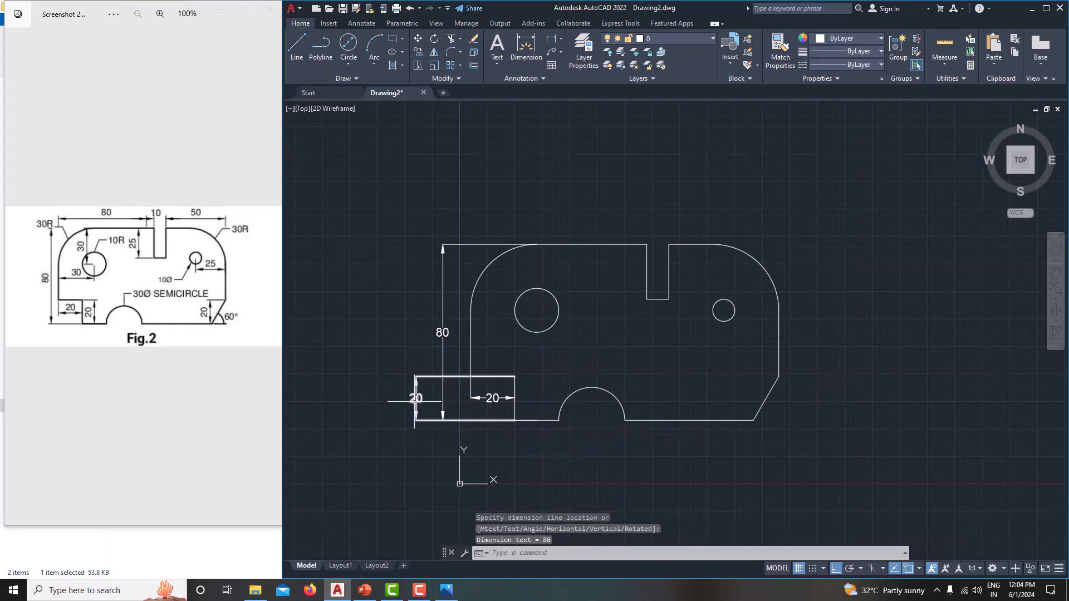
click(416, 398)
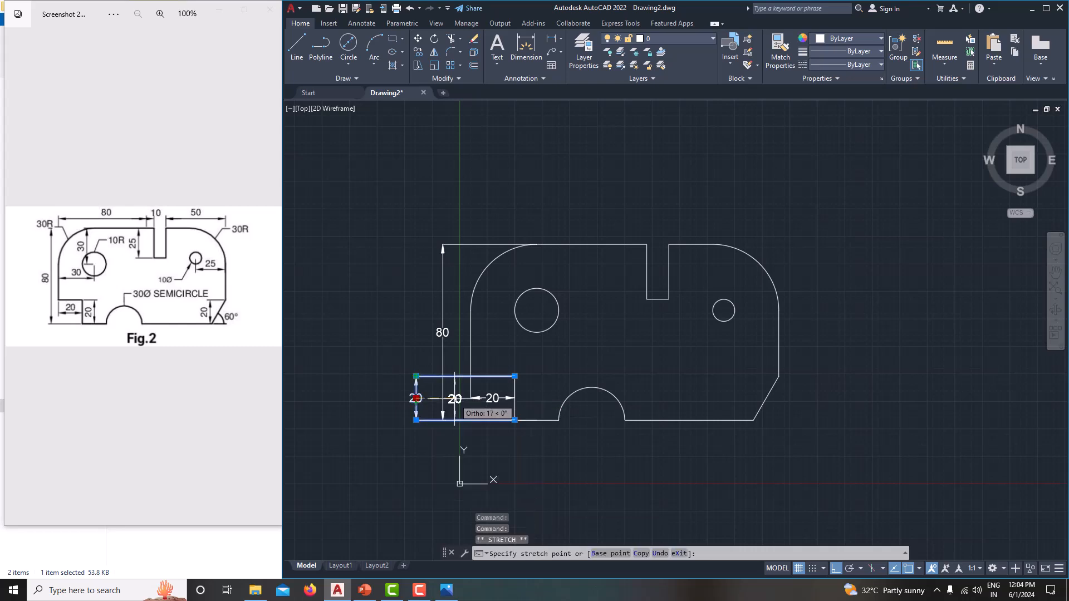
click(458, 398)
middle_drag(514, 357, 492, 364)
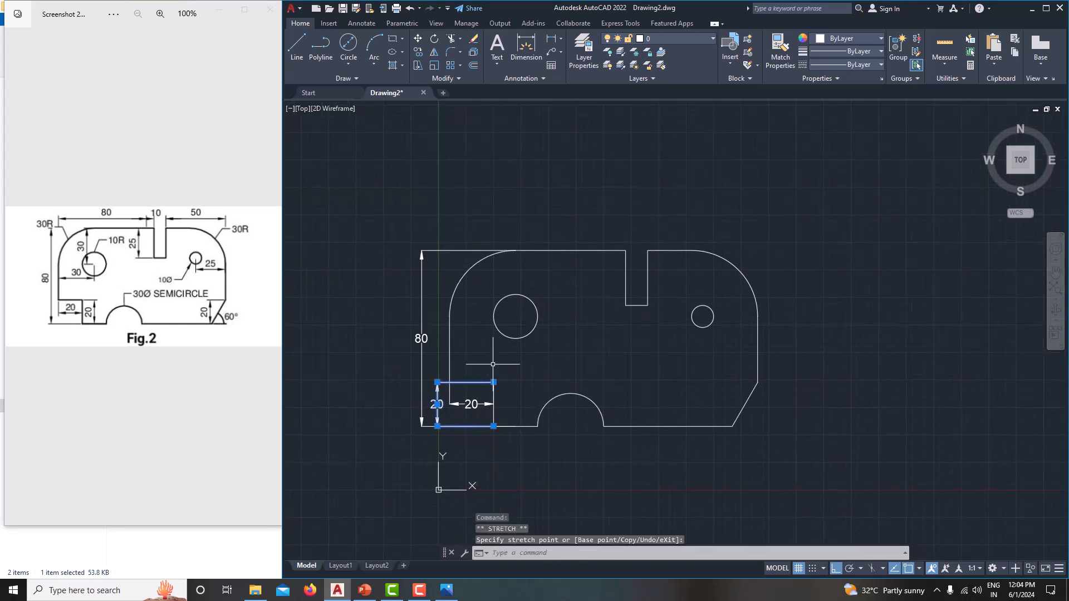
key(Escape)
- Add a radius dimension to the plate's upper-left corner arc, with its text outside the arc
scroll(513, 386, up, 3)
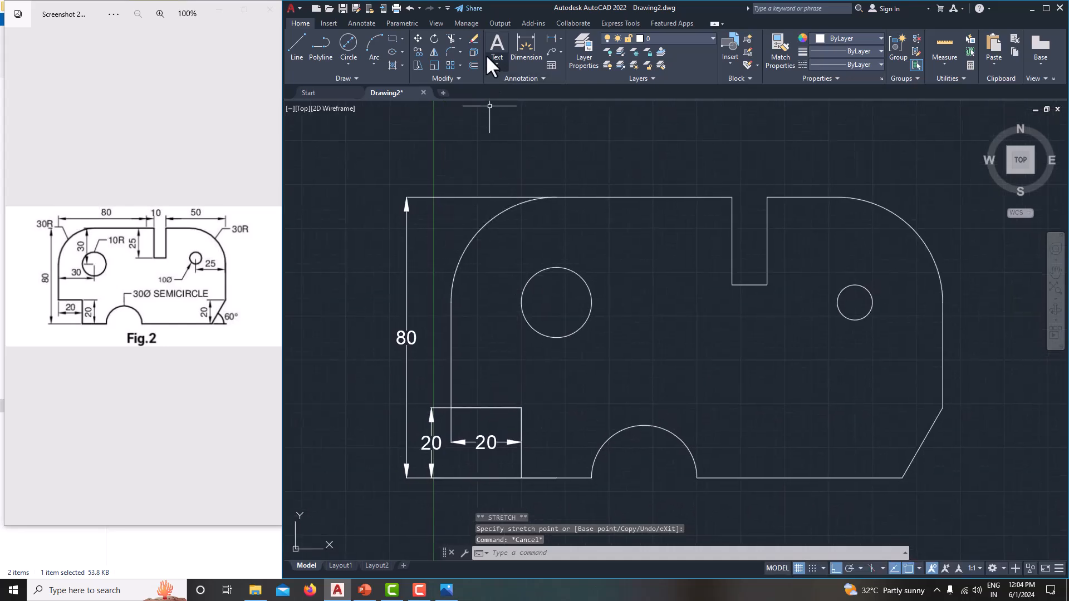
click(560, 39)
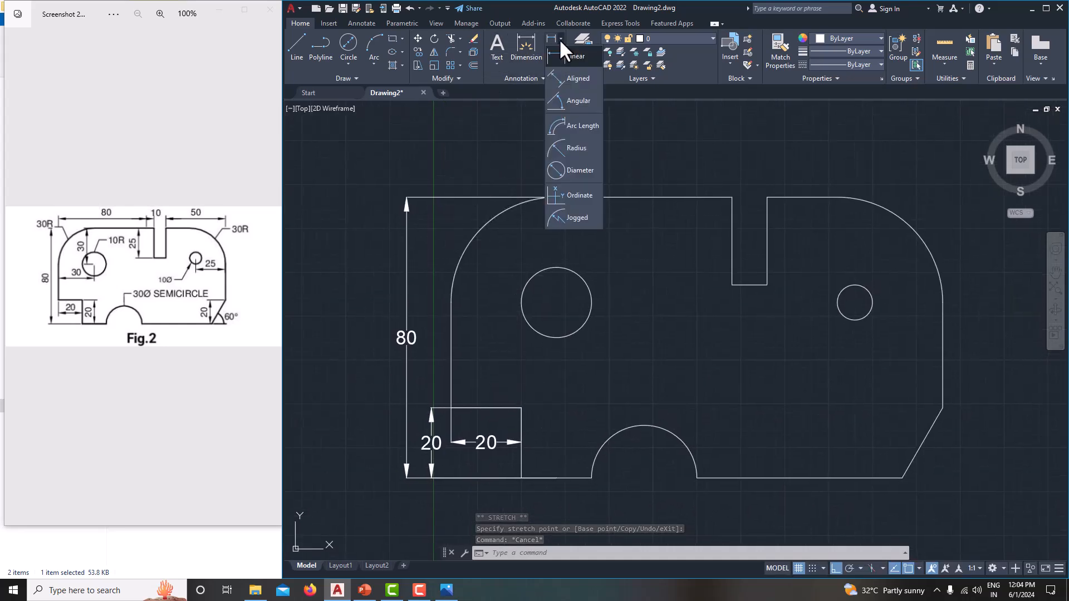
click(575, 155)
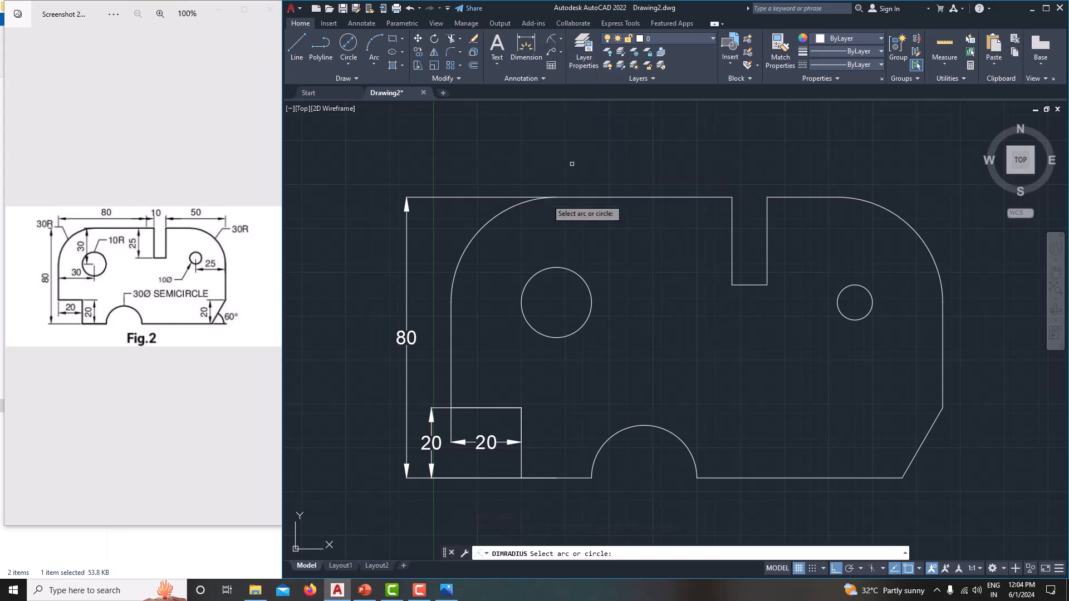
click(463, 255)
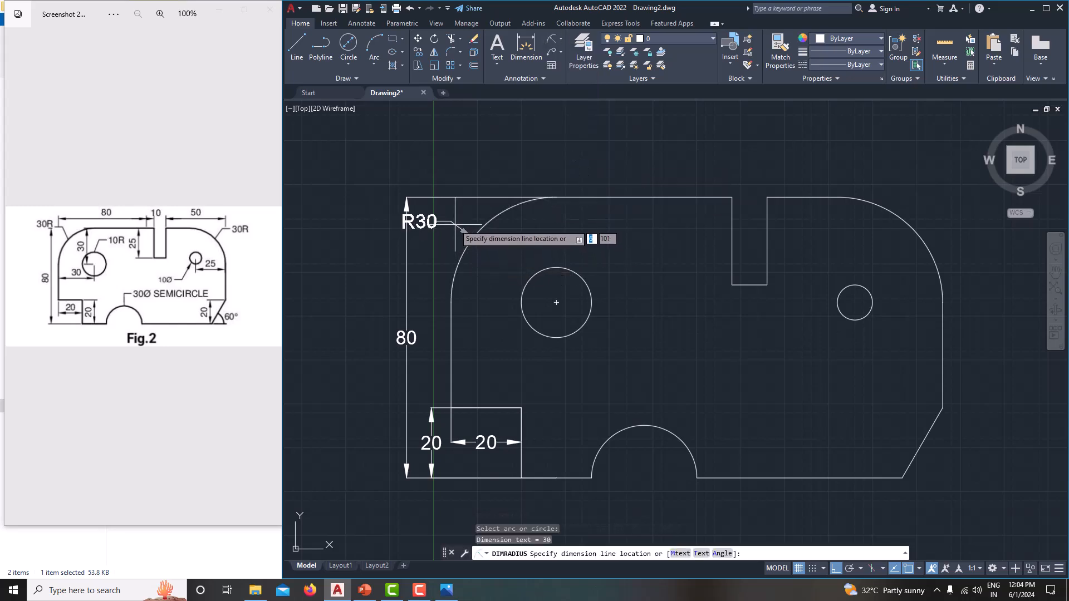
click(478, 227)
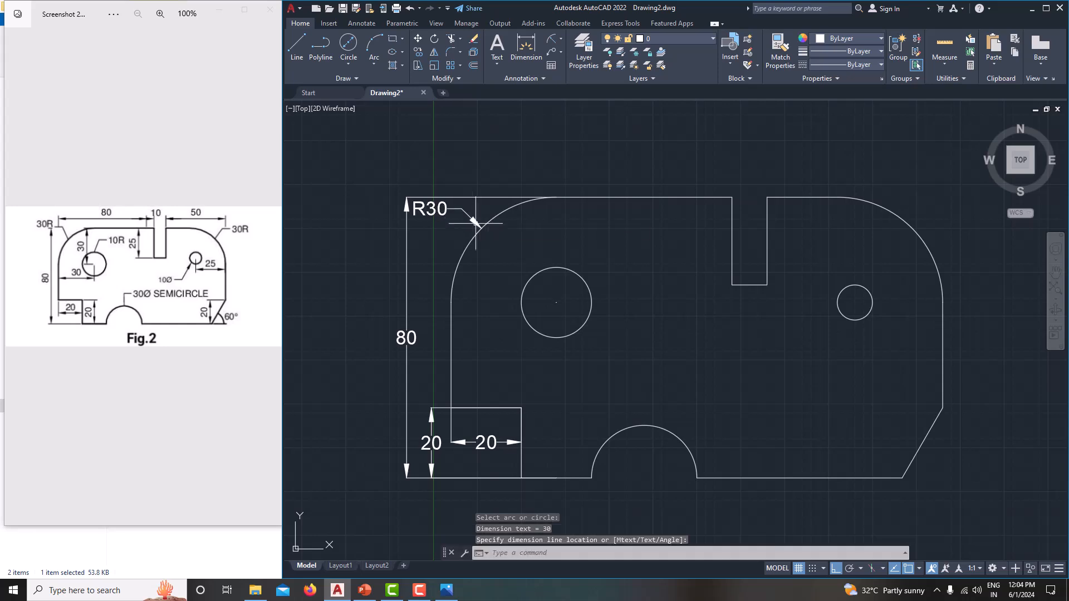
- Add a horizontal linear dimension from the plate's left edge to the slot's left side, placed above the plate
middle_drag(525, 252, 534, 275)
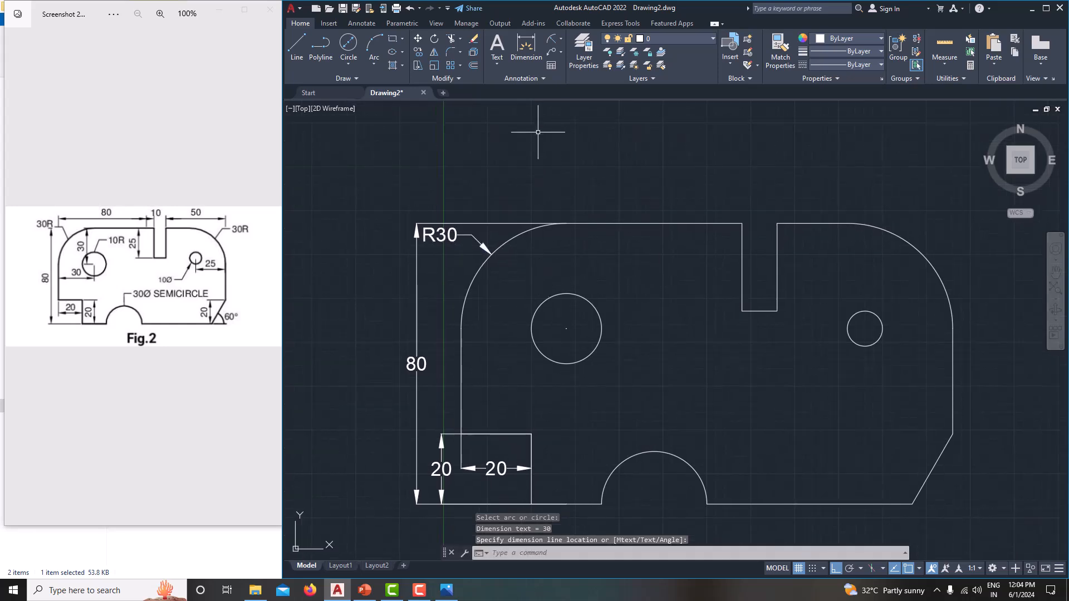
click(562, 38)
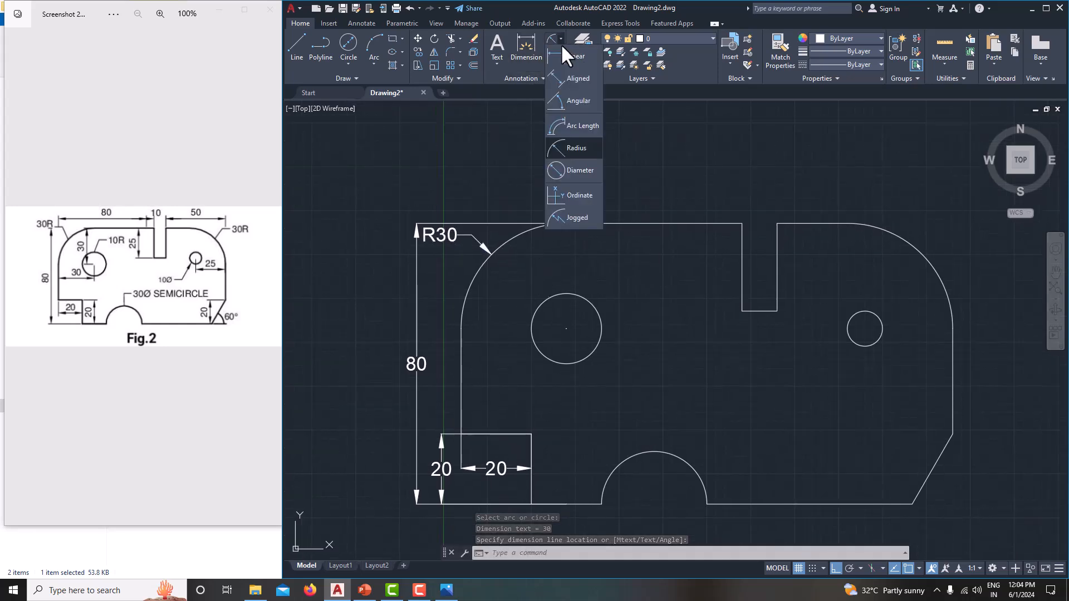
click(569, 73)
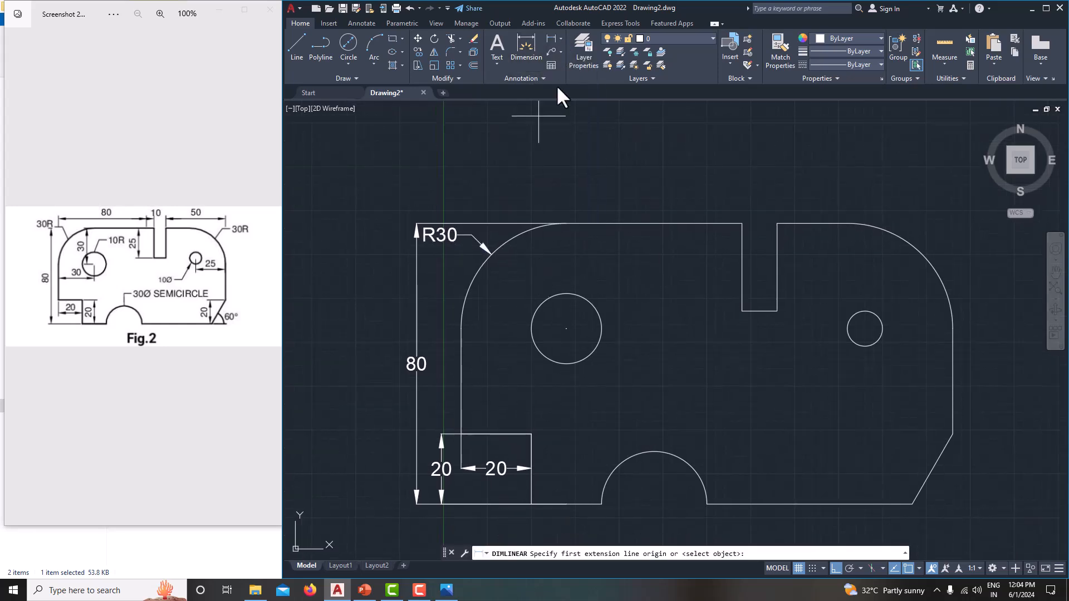
click(461, 329)
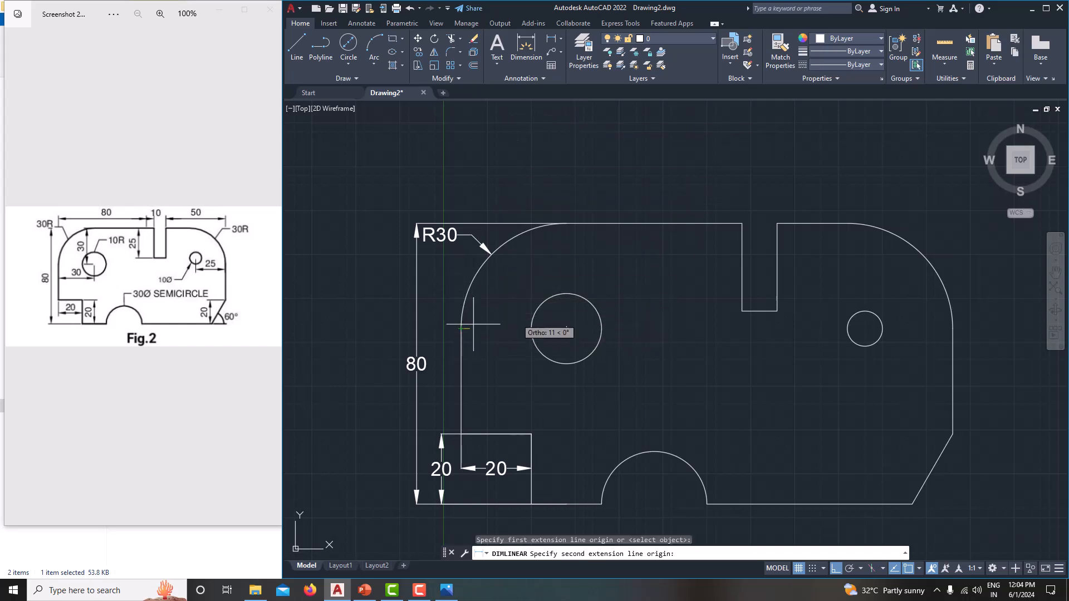
click(742, 311)
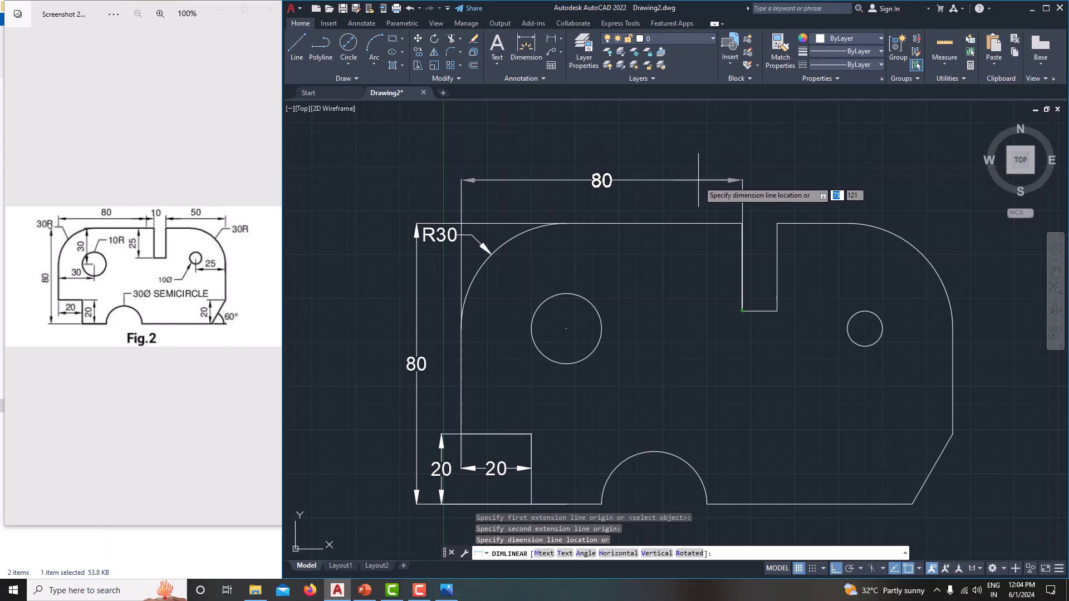
click(699, 182)
- Add a horizontal linear dimension across the slot's width, aligned with the neighbouring dimension above the plate
middle_drag(749, 219, 665, 230)
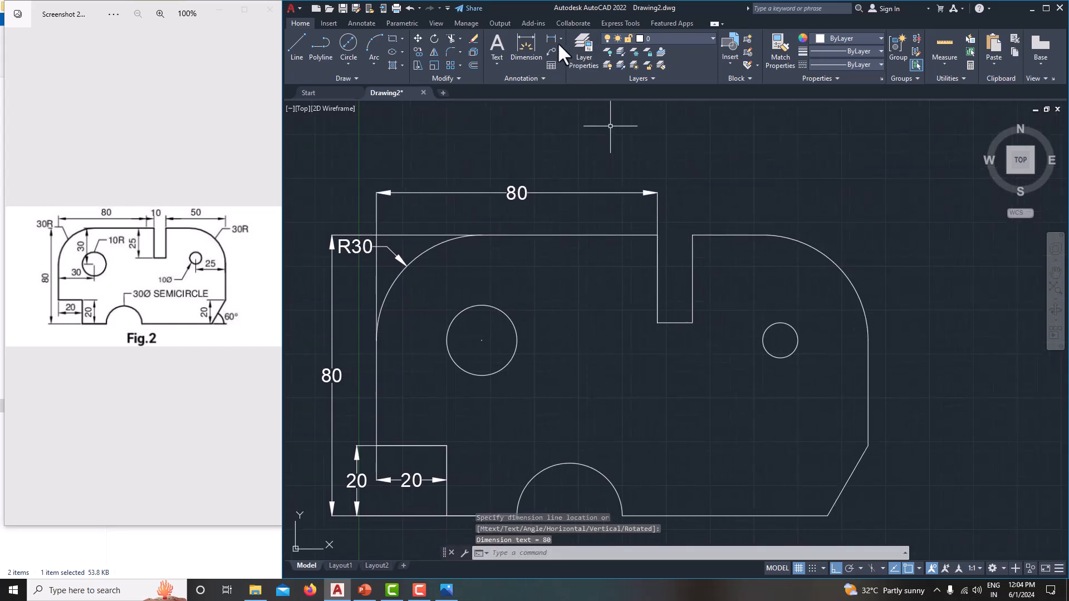
key(Return)
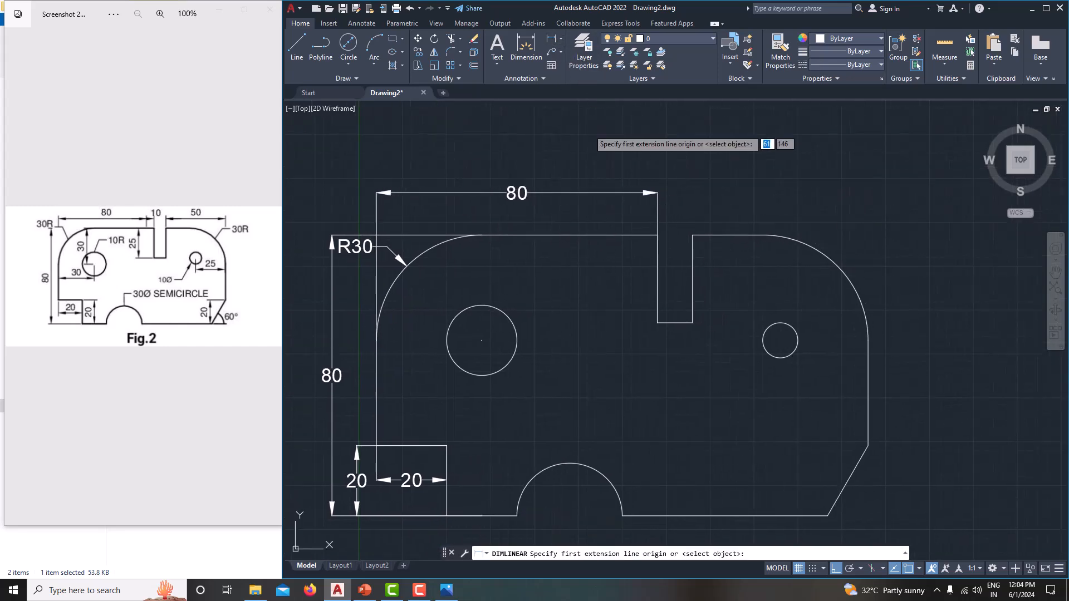
click(657, 235)
click(692, 235)
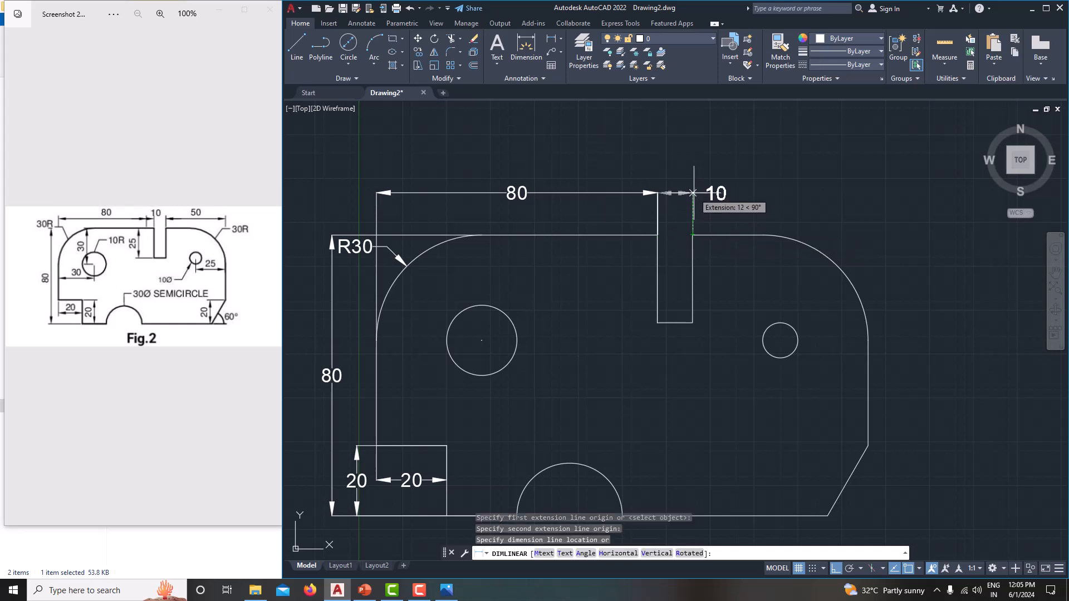
click(693, 193)
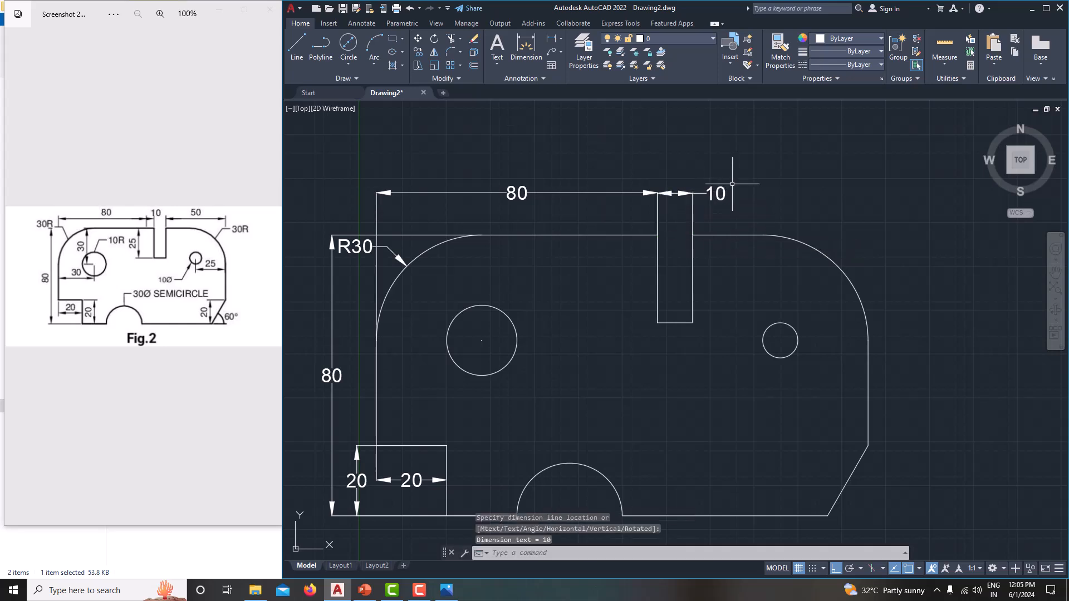
middle_drag(755, 201, 666, 202)
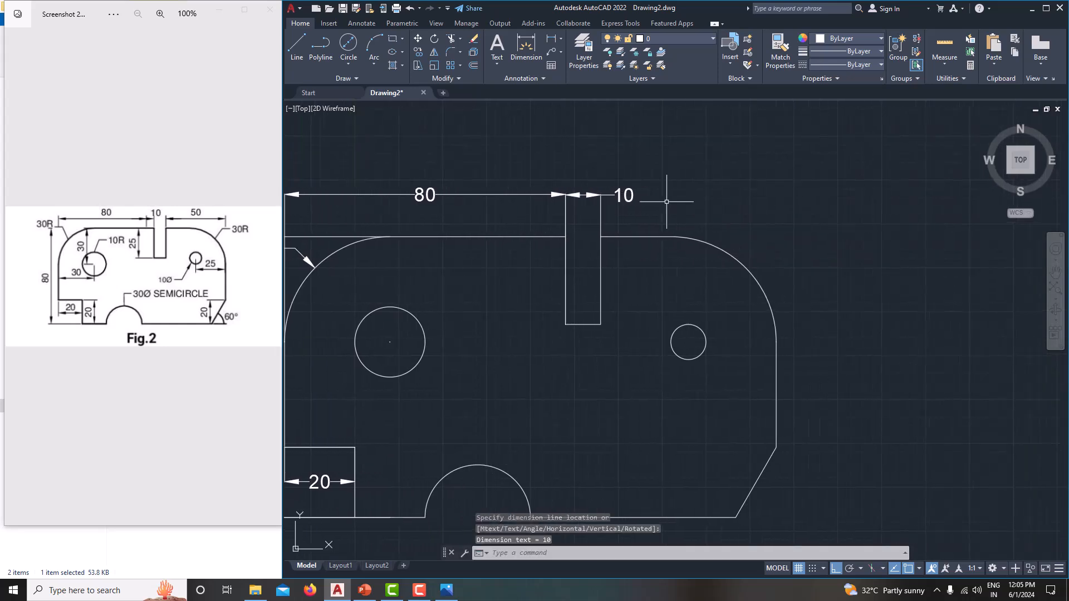
- Add a horizontal linear dimension from the slot's right side to the plate's right edge, aligned with the other dimensions above the plate
click(550, 37)
click(602, 238)
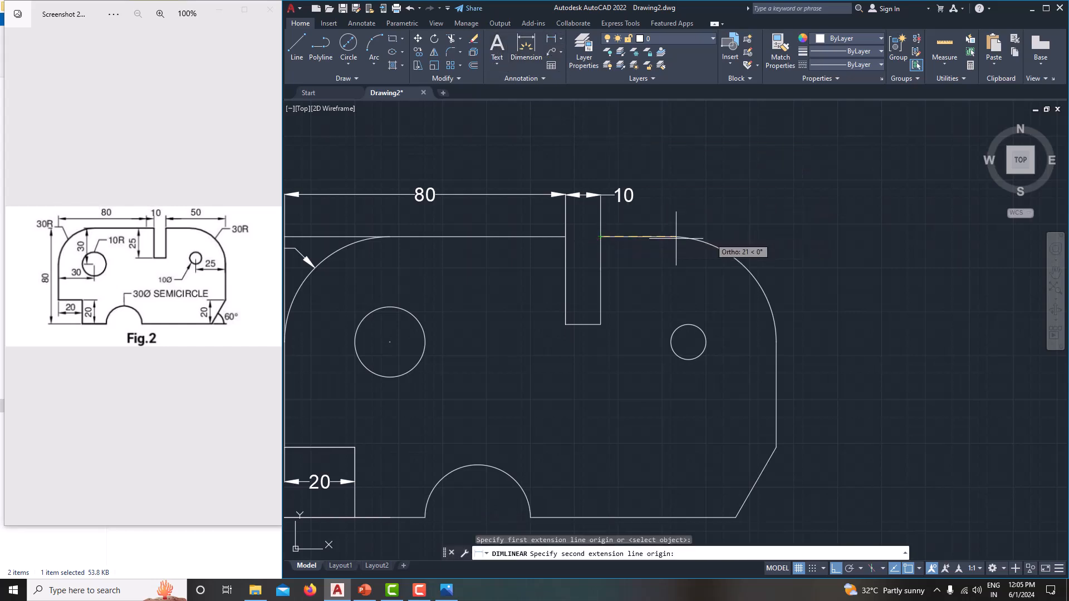
click(776, 341)
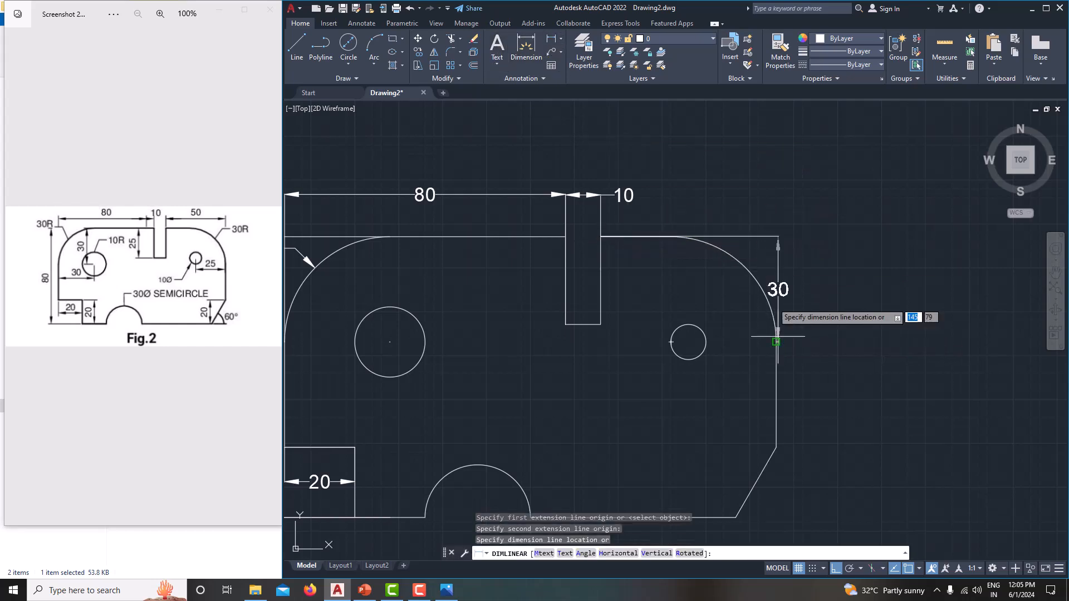
click(744, 195)
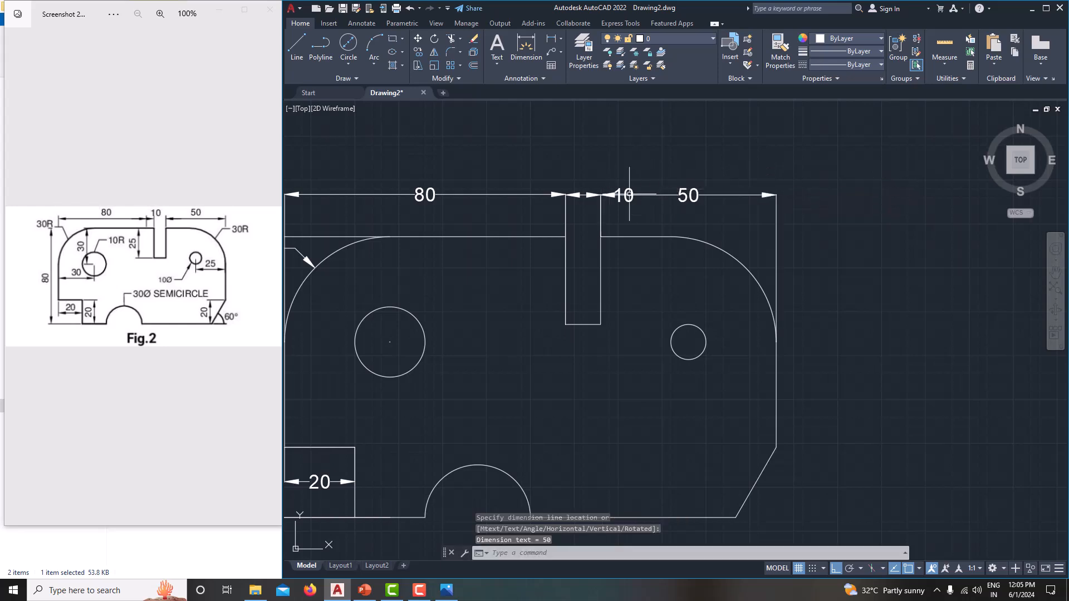
- Move the slot width dimension's text between its two extension lines, clear of the neighbouring dimension
click(628, 194)
scroll(641, 197, up, 2)
key(Escape)
click(658, 205)
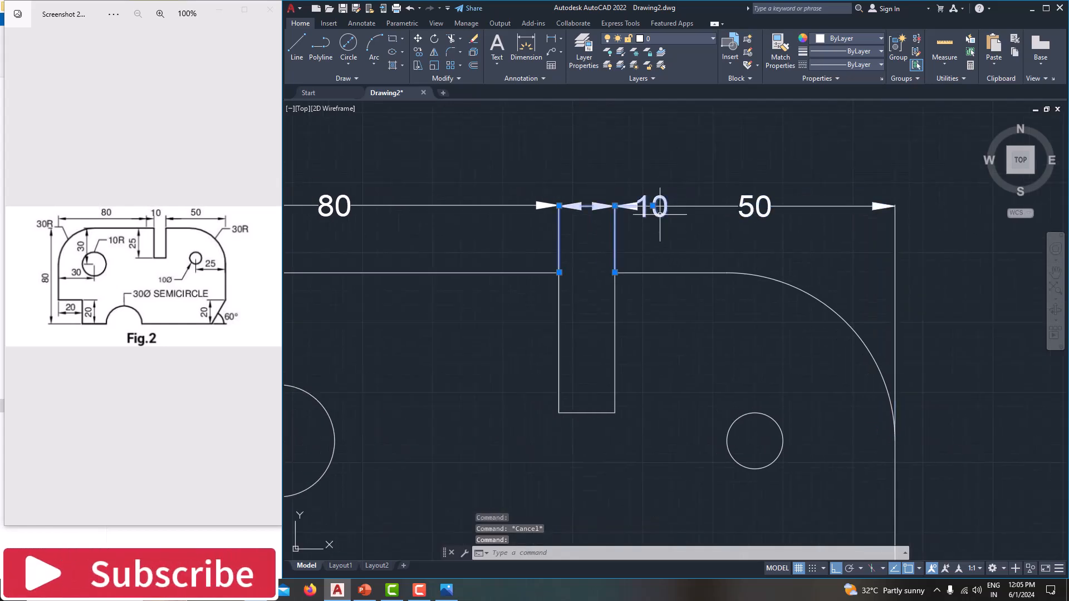
click(657, 206)
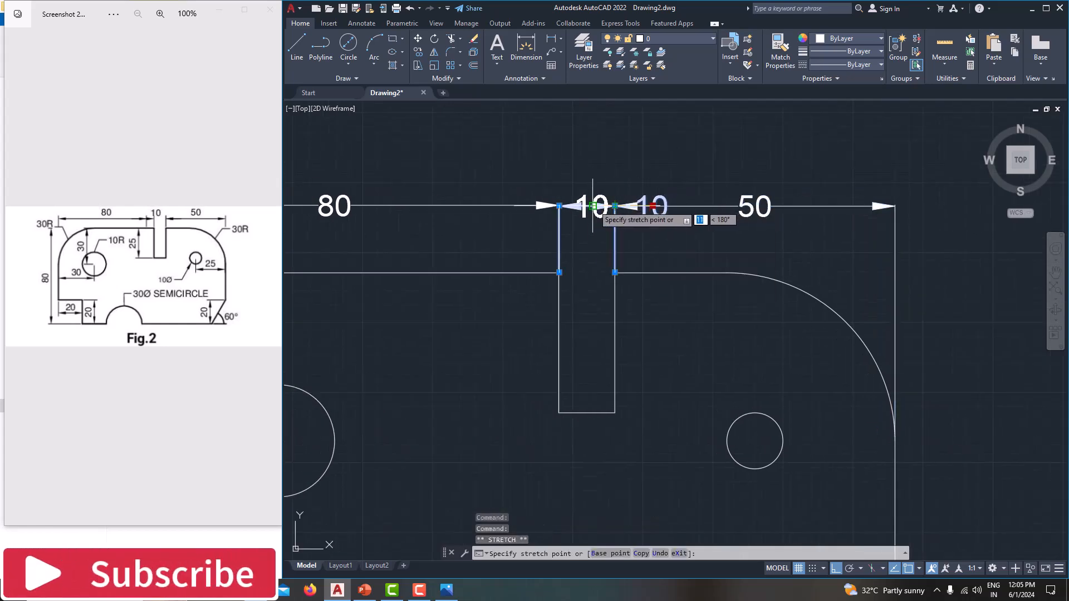
key(Escape)
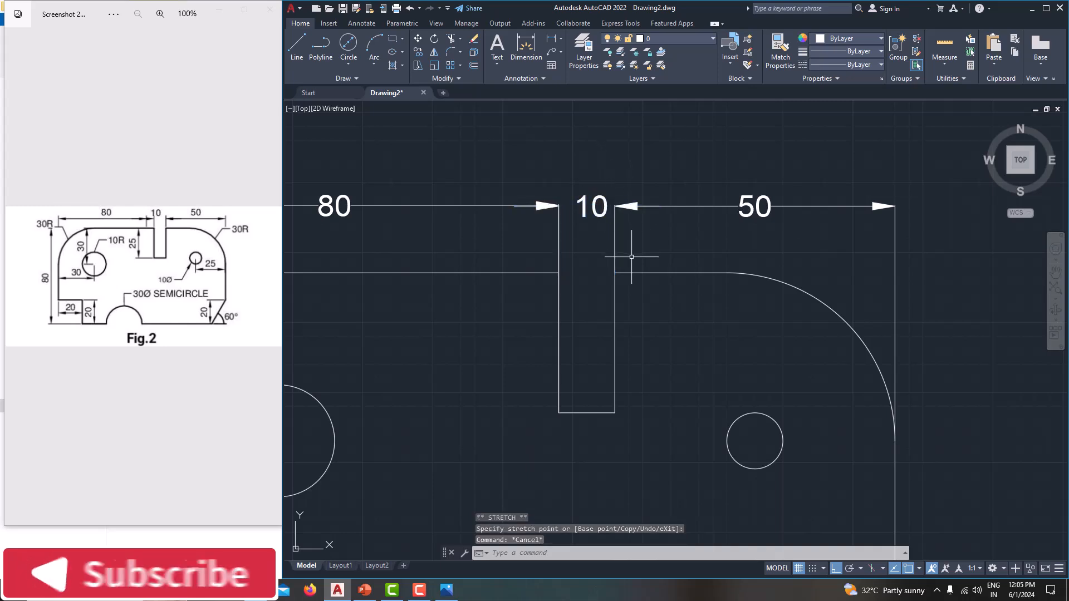
- Turn Ortho off and shift the slot width dimension's text slightly to centre it above the slot
click(584, 200)
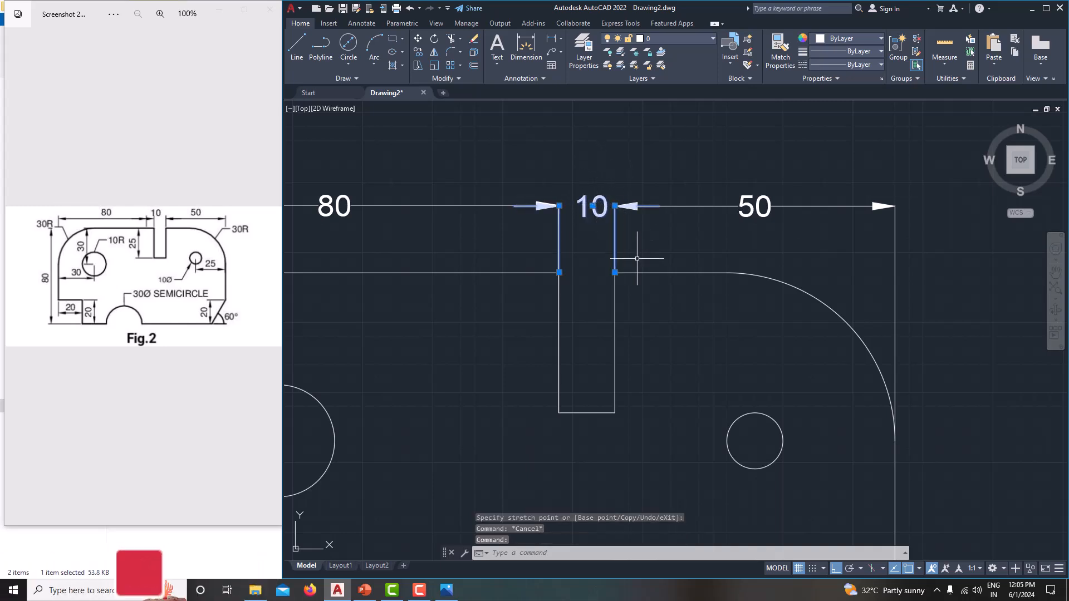
click(835, 568)
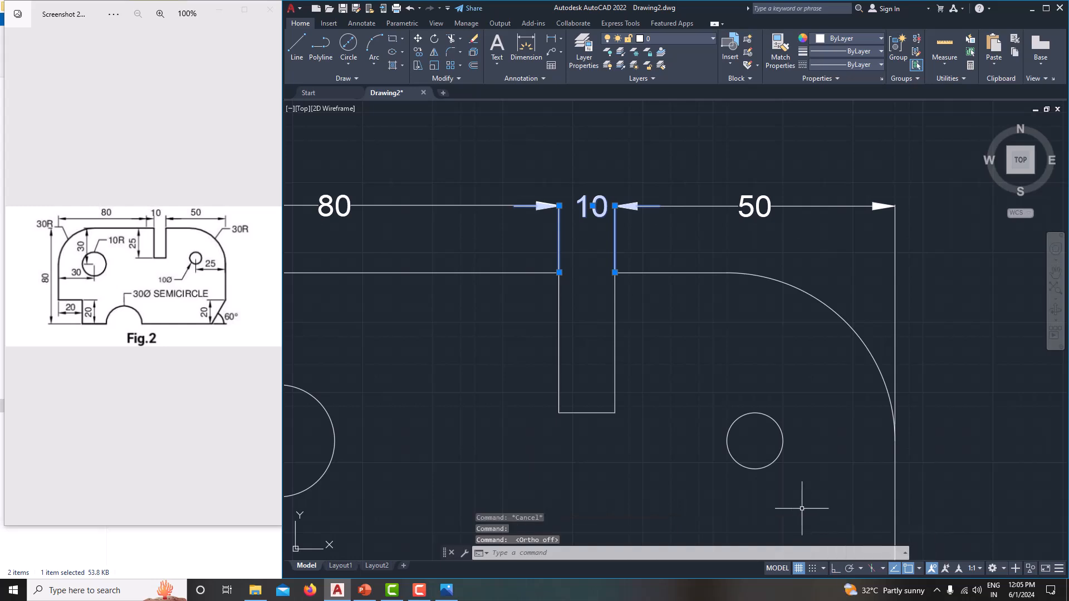
click(592, 205)
click(584, 206)
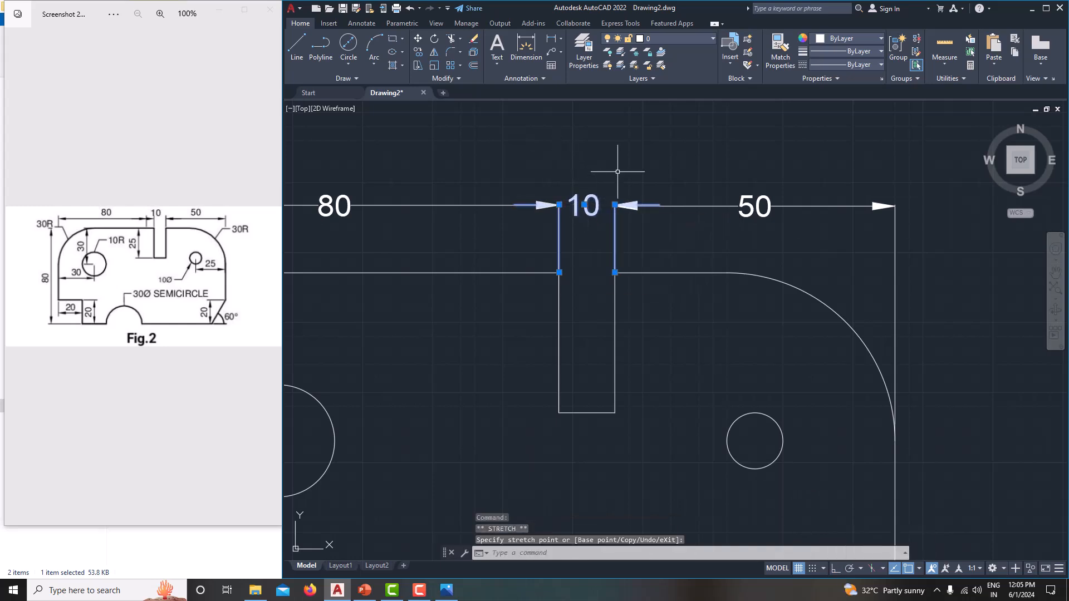
key(Escape)
- Add a radius dimension to the plate's upper-right corner arc, with its text outside the arc
scroll(601, 251, down, 4)
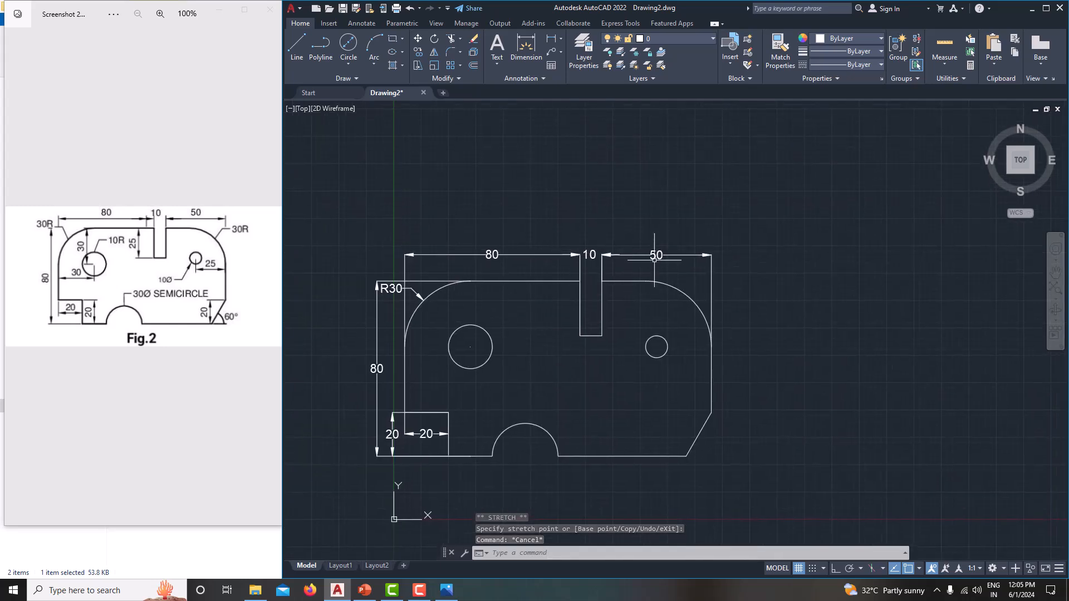
middle_drag(677, 336, 623, 319)
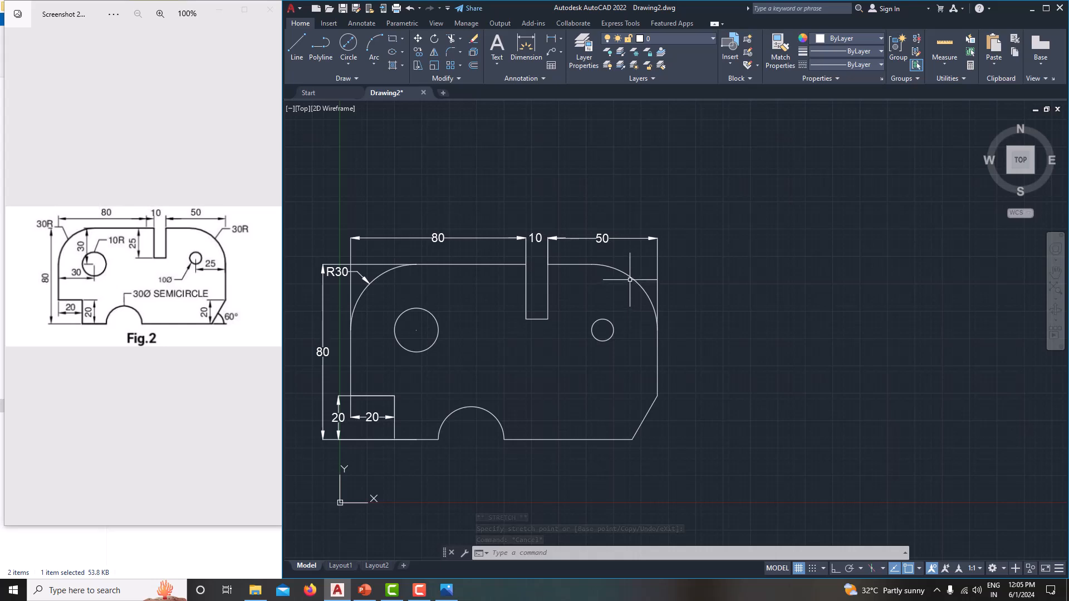
click(561, 39)
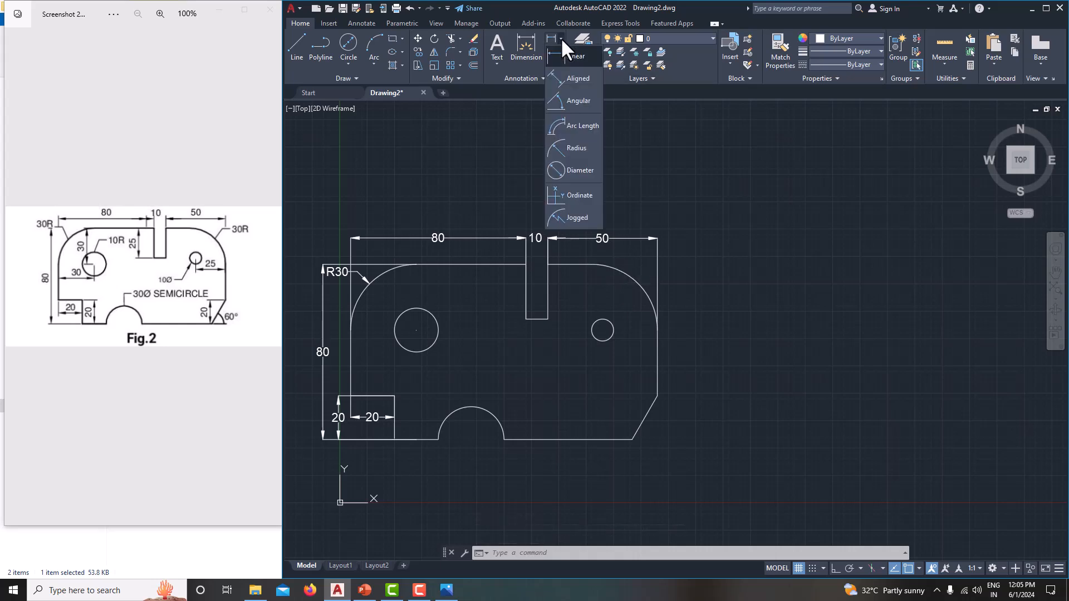
click(577, 147)
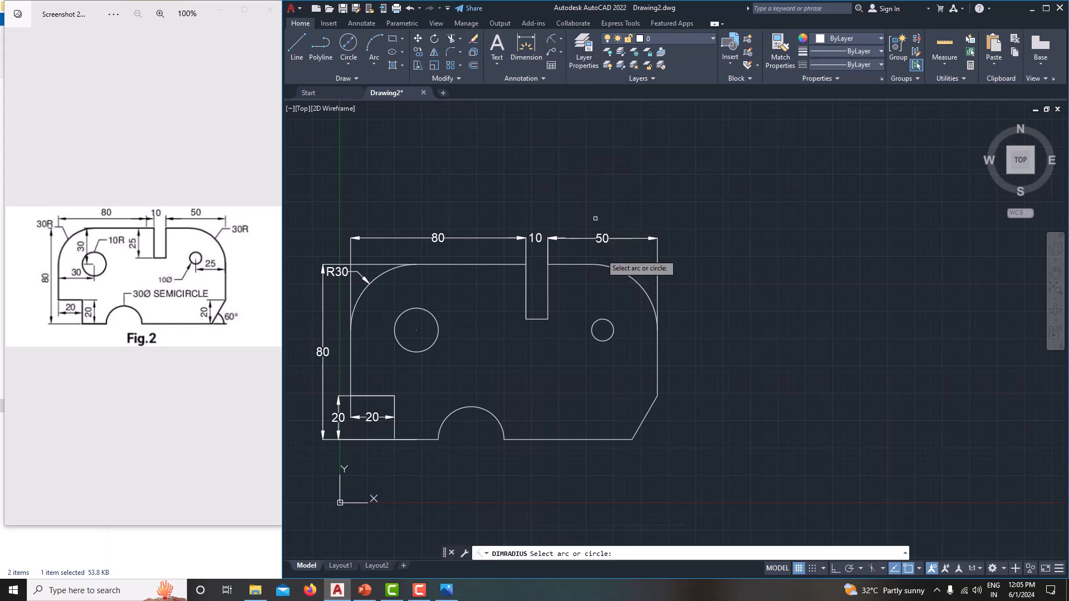
click(625, 274)
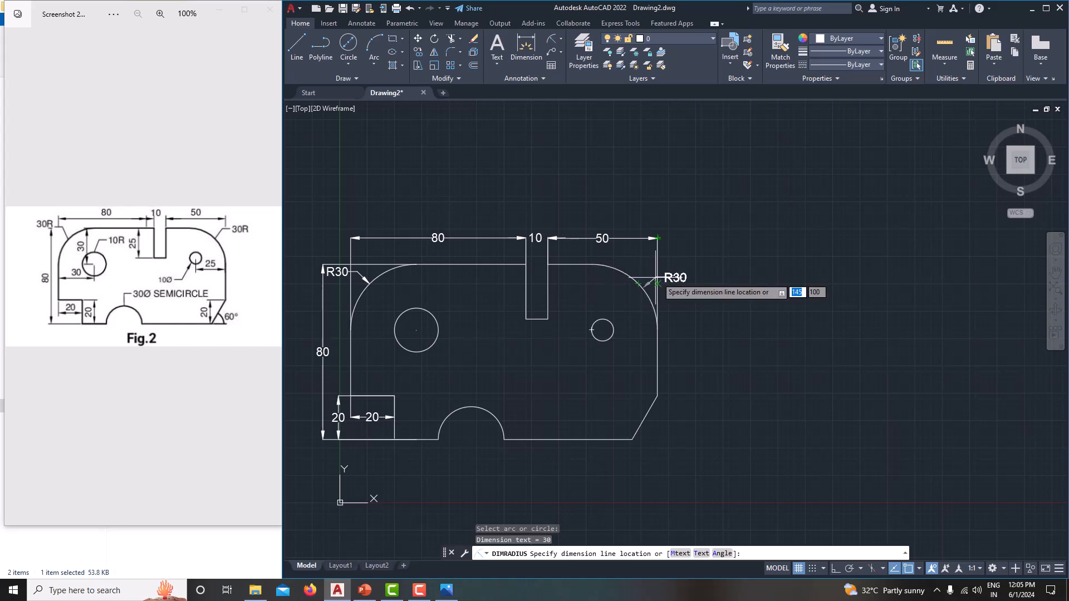
click(668, 256)
- Add a horizontal linear dimension from the plate's right edge to the small hole's centre, placed below the plate
middle_drag(691, 315, 693, 281)
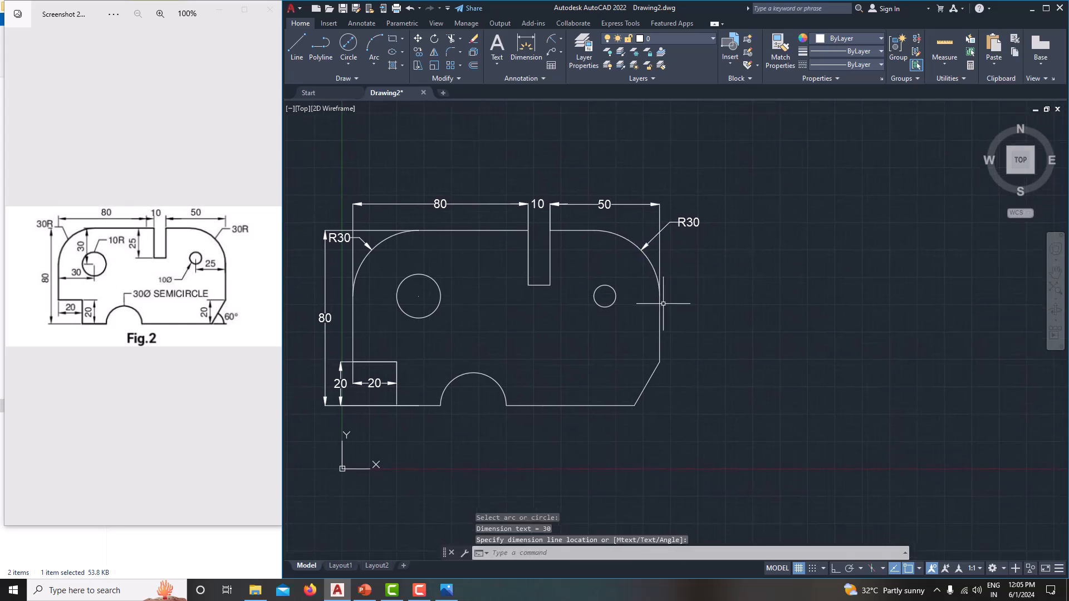
click(560, 39)
click(569, 62)
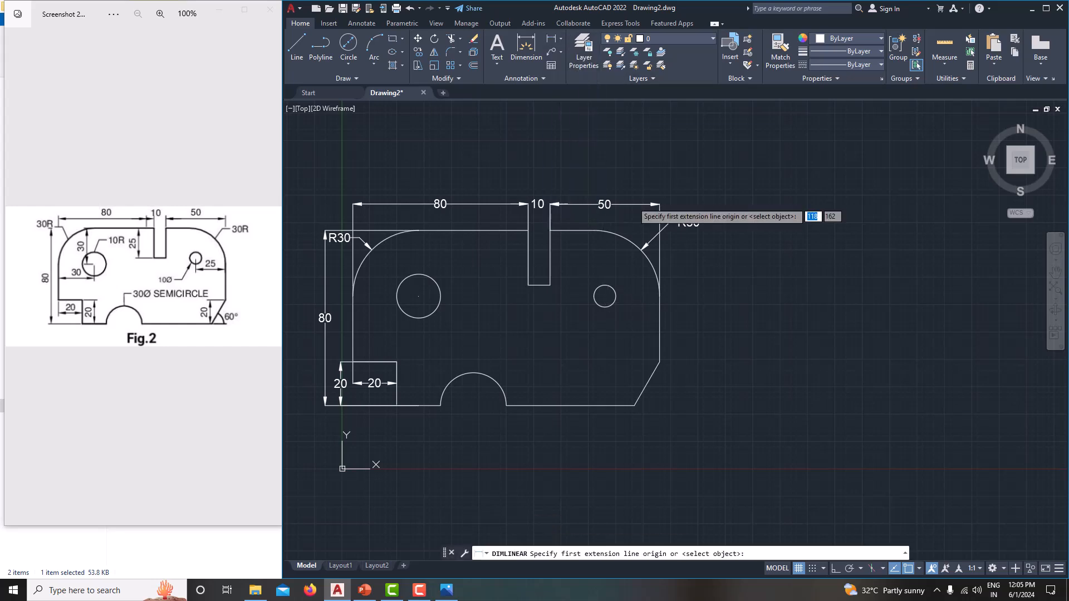
click(659, 296)
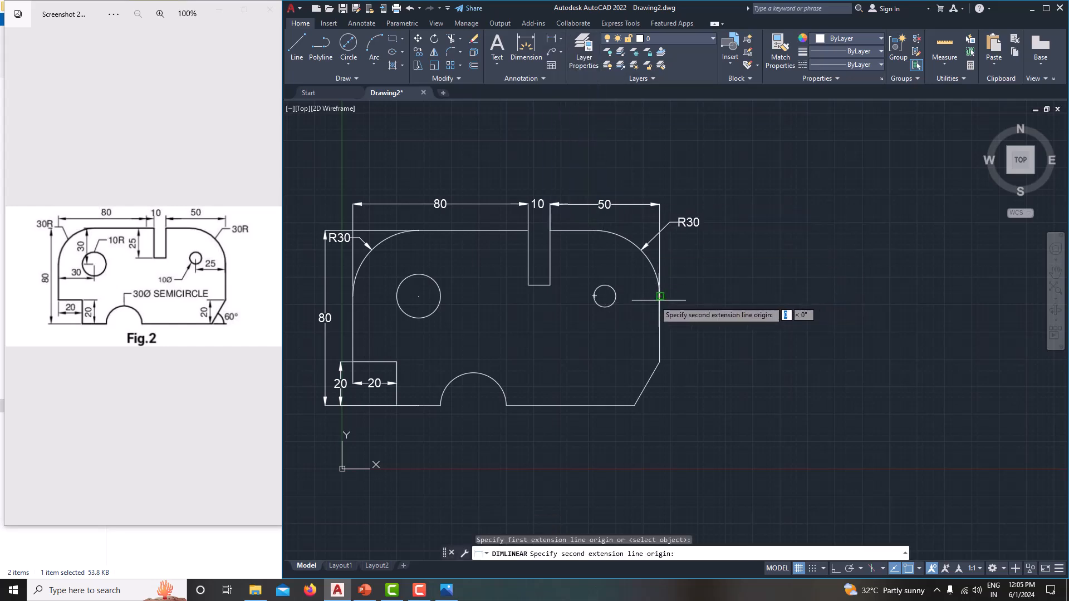
click(604, 296)
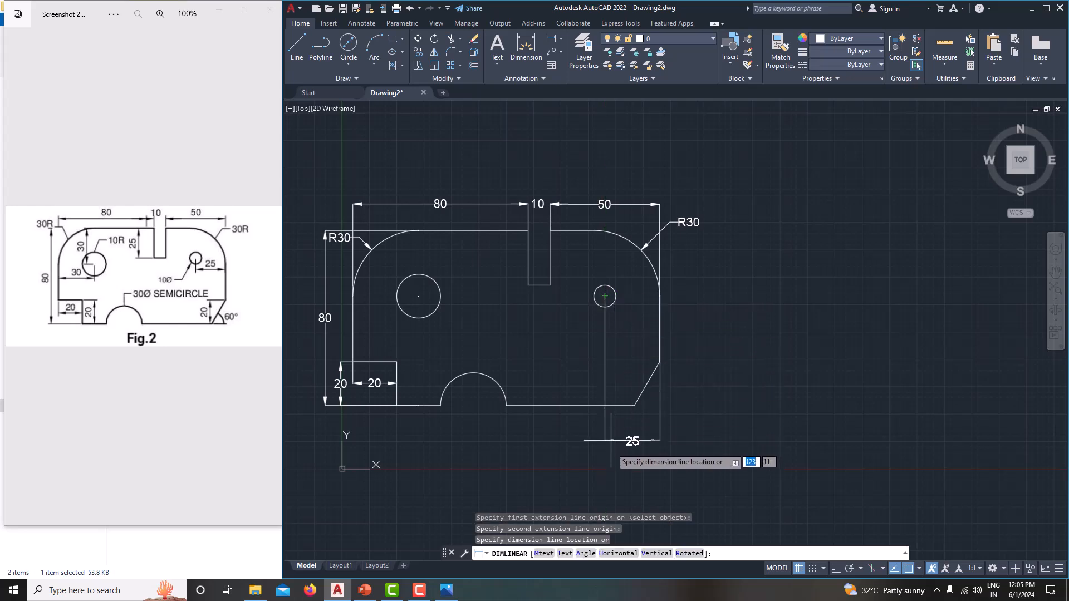
click(618, 464)
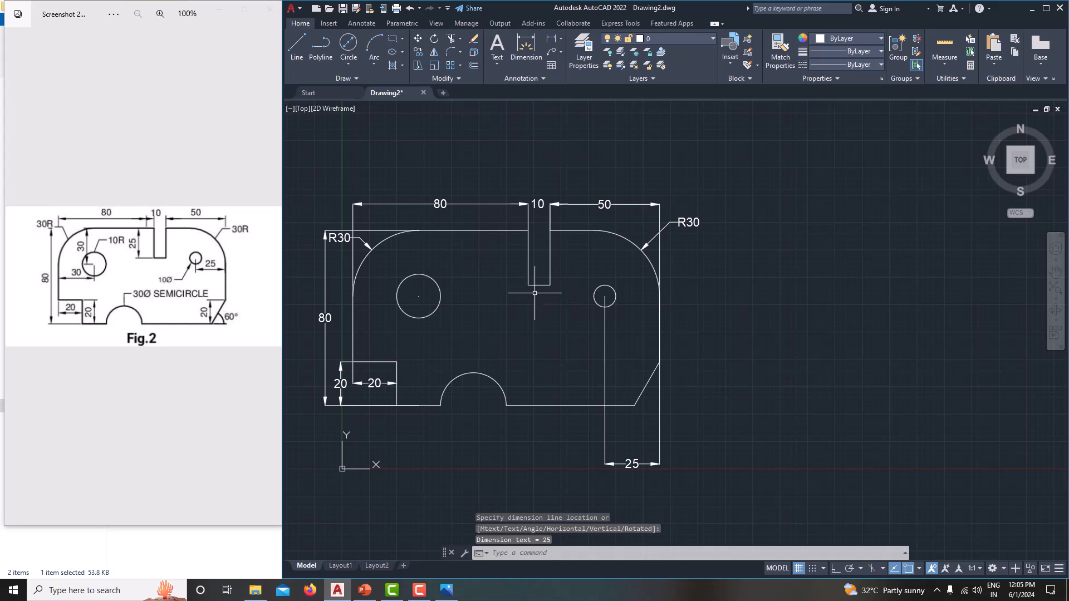
- Add a diameter dimension to the small hole, with its text outside the plate's right edge
click(561, 38)
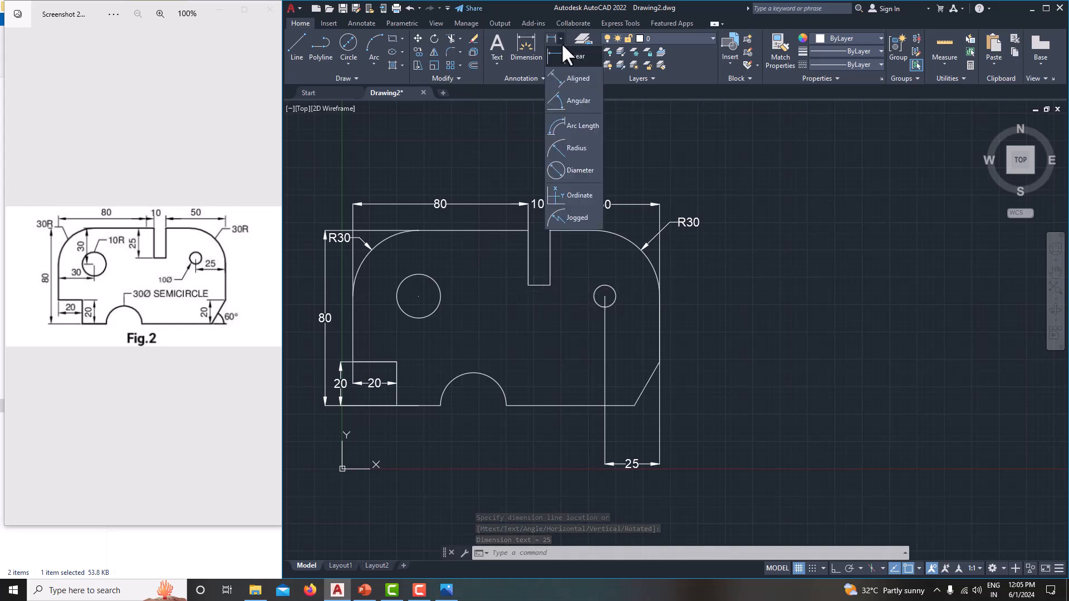
click(577, 169)
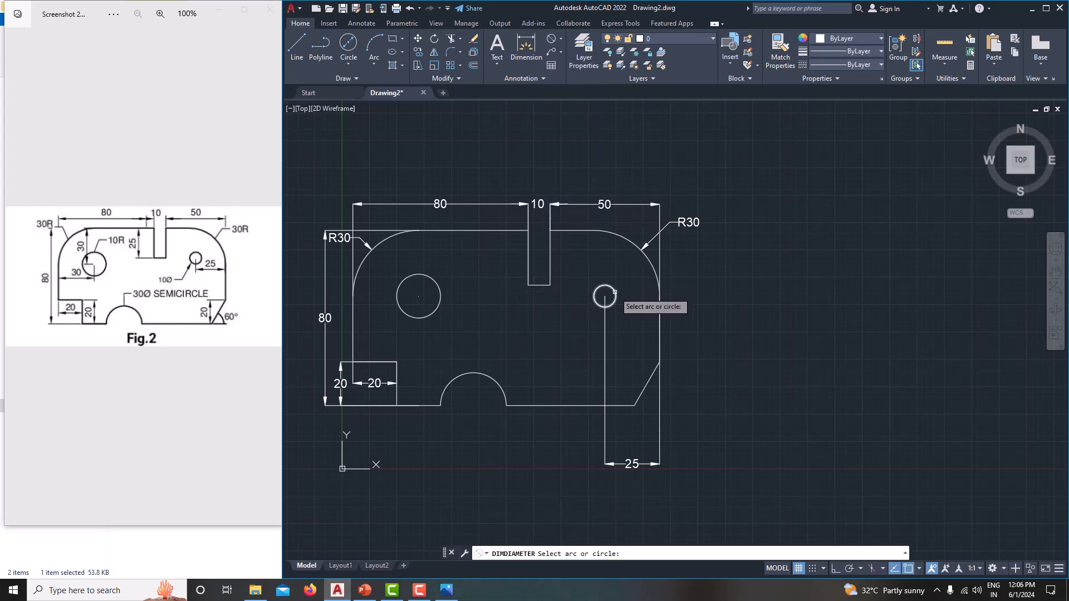
click(615, 292)
click(689, 258)
- Add an angular dimension between the slanted corner line and the plate's bottom edge
middle_drag(689, 258, 700, 200)
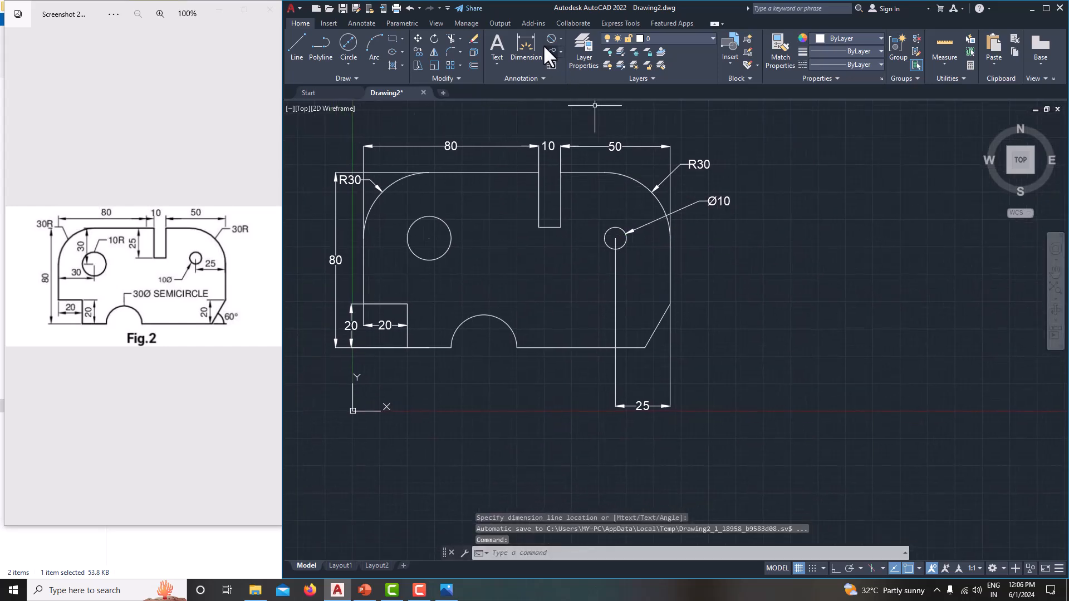
click(560, 39)
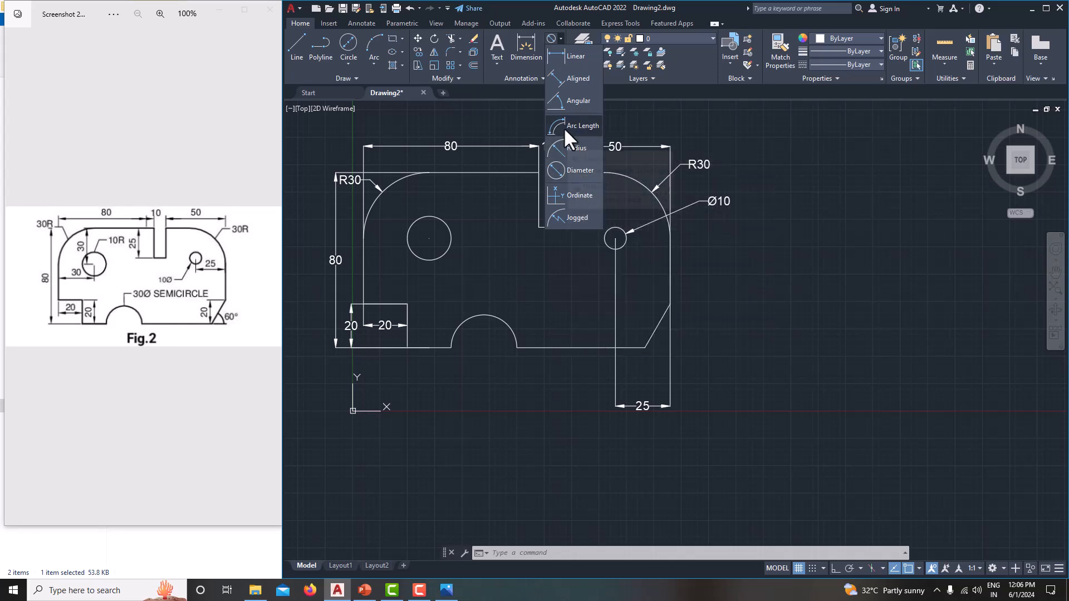
click(567, 100)
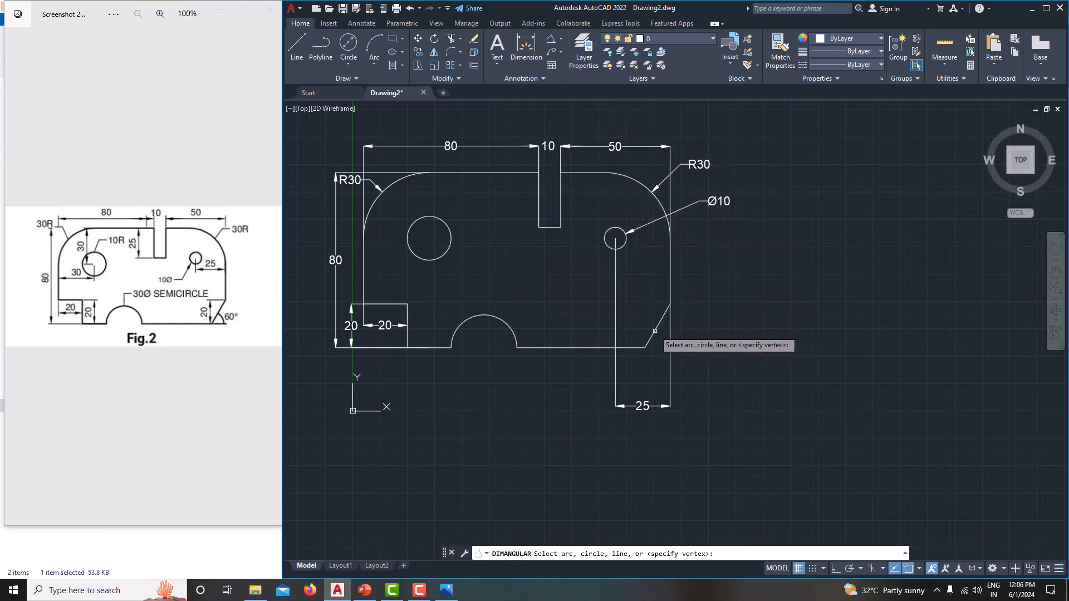
click(655, 330)
click(638, 345)
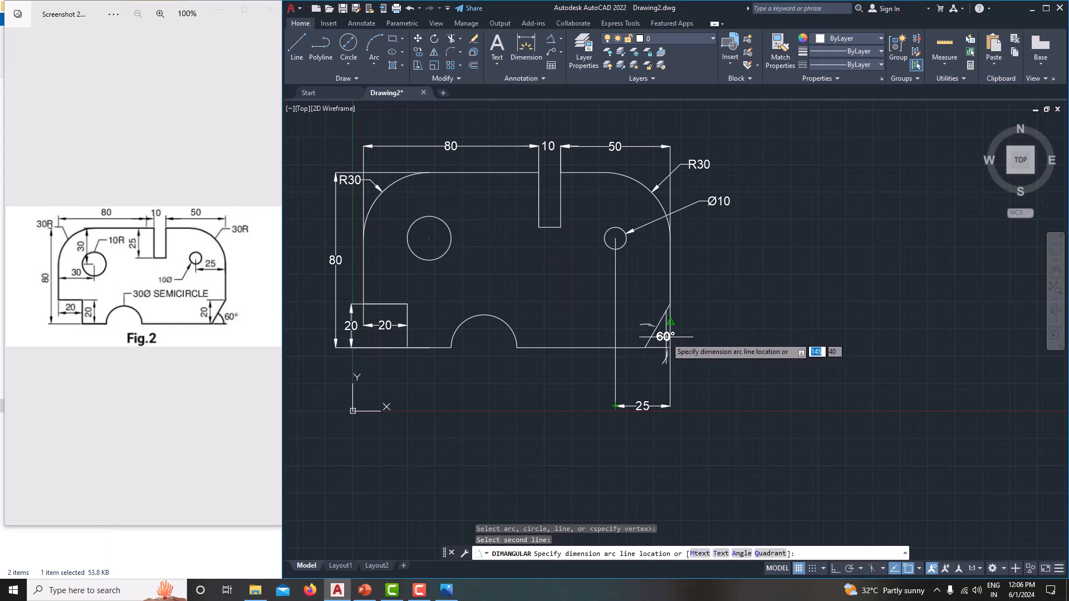
click(670, 333)
- Move the slanted corner's angular dimension closer to the corner's vertex
middle_drag(728, 340, 747, 339)
scroll(689, 329, up, 2)
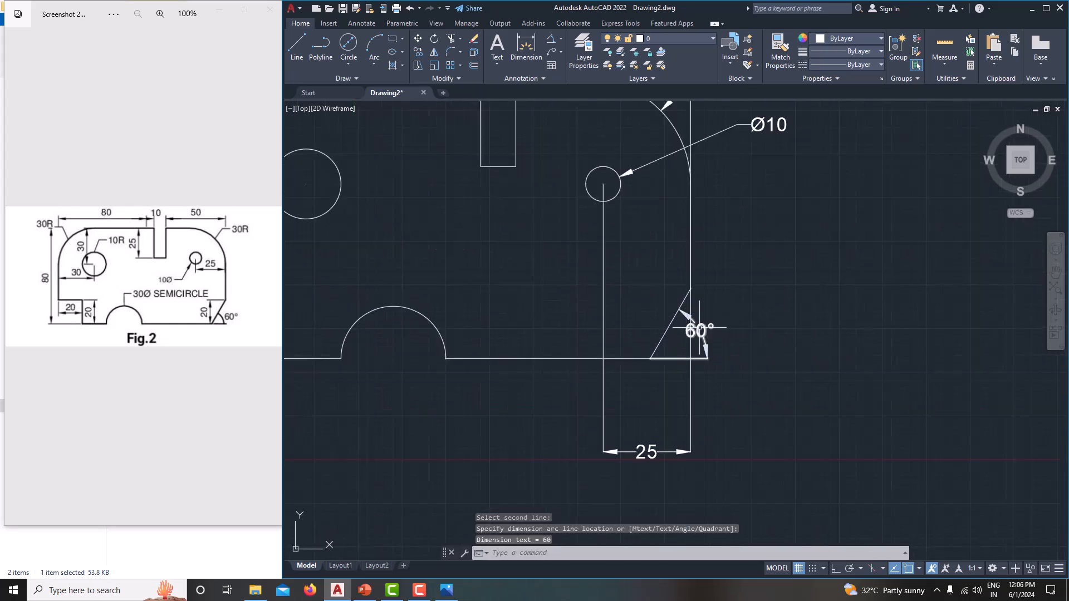
click(700, 330)
click(704, 338)
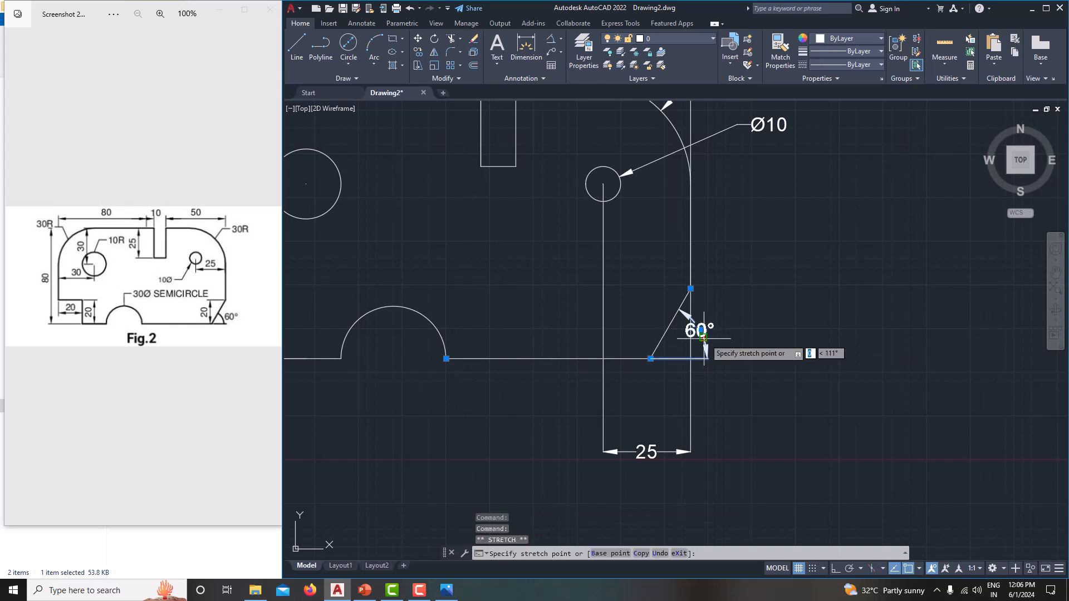
middle_drag(752, 337, 820, 329)
key(Escape)
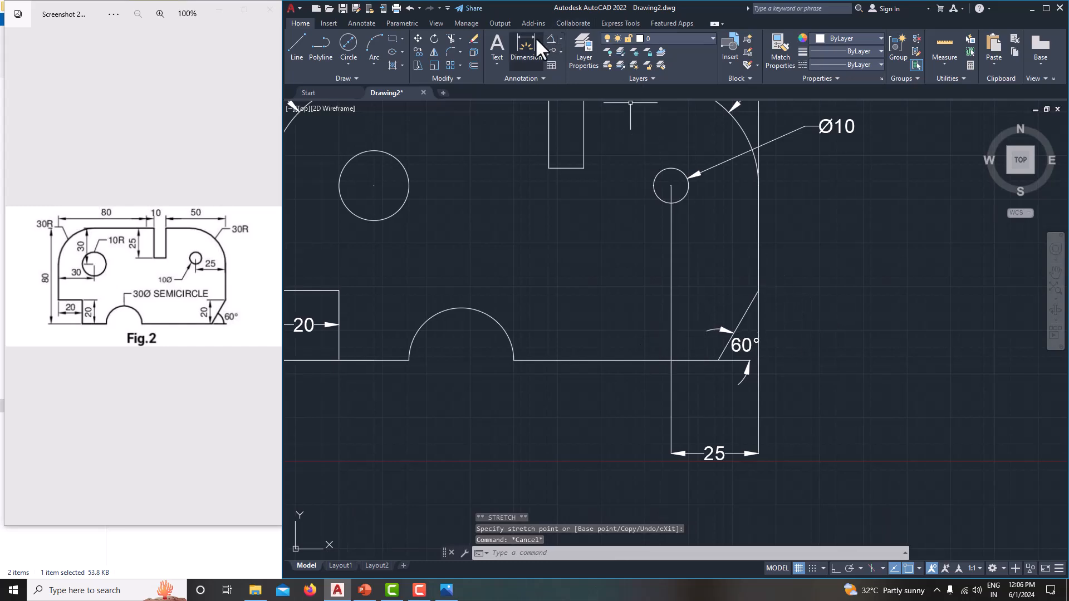
- Add a vertical linear dimension for the slanted corner's height, placed just outside the plate's right edge
click(560, 38)
click(562, 54)
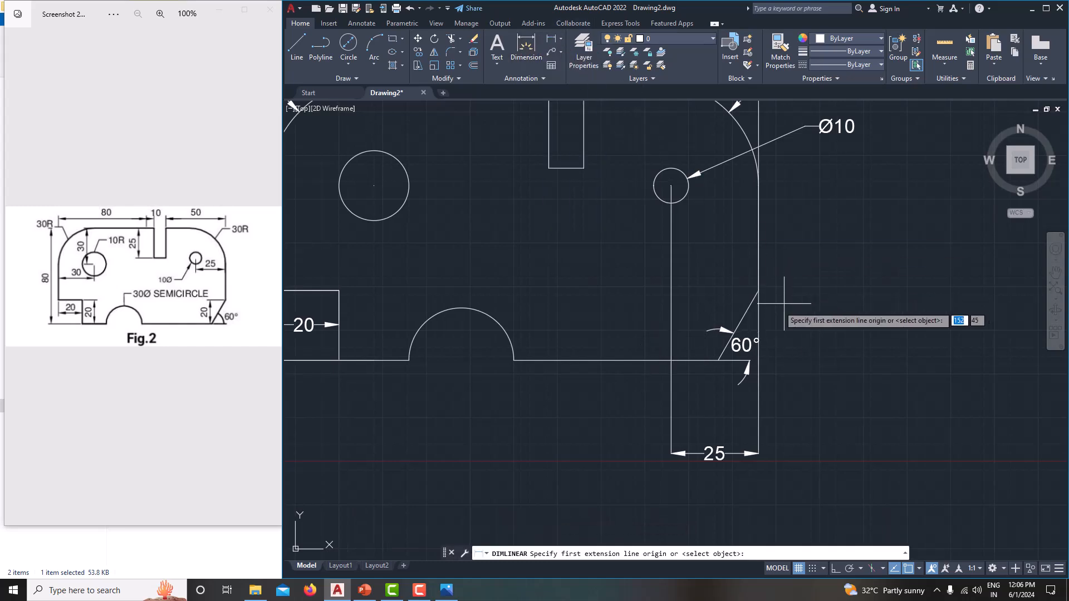
click(758, 291)
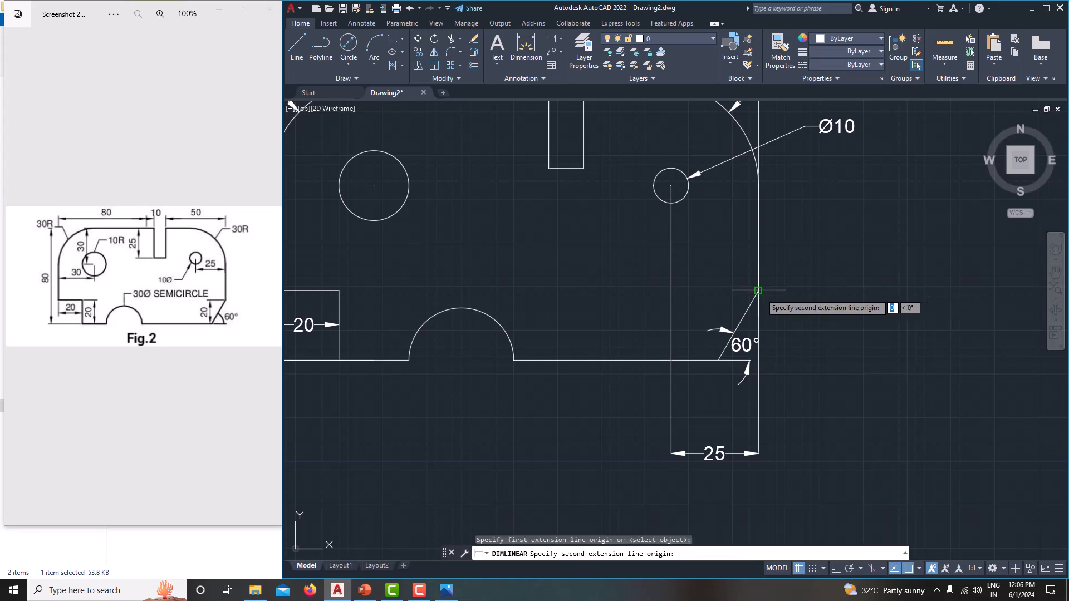
click(718, 360)
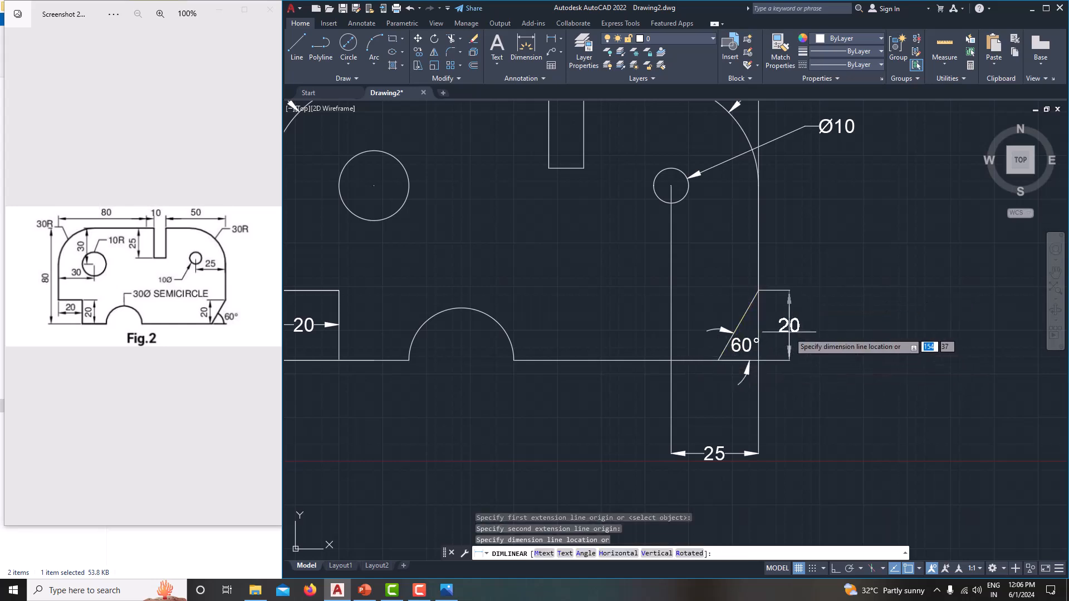
click(790, 340)
- Add a diameter dimension to the bottom semicircle, with its text inside the arc
middle_drag(836, 357, 883, 351)
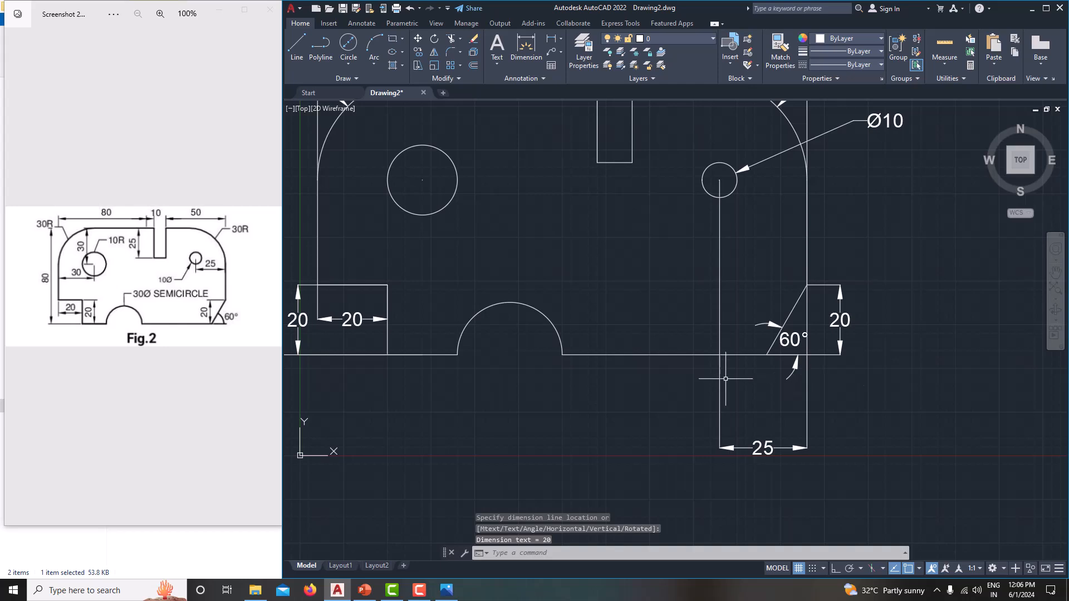
scroll(669, 373, down, 3)
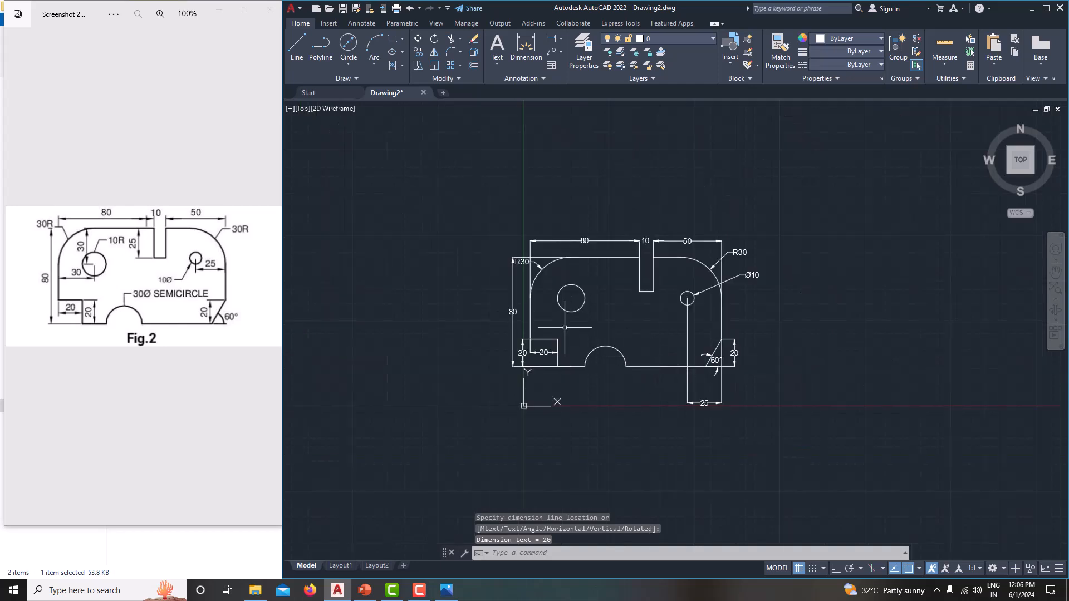
click(554, 39)
click(560, 38)
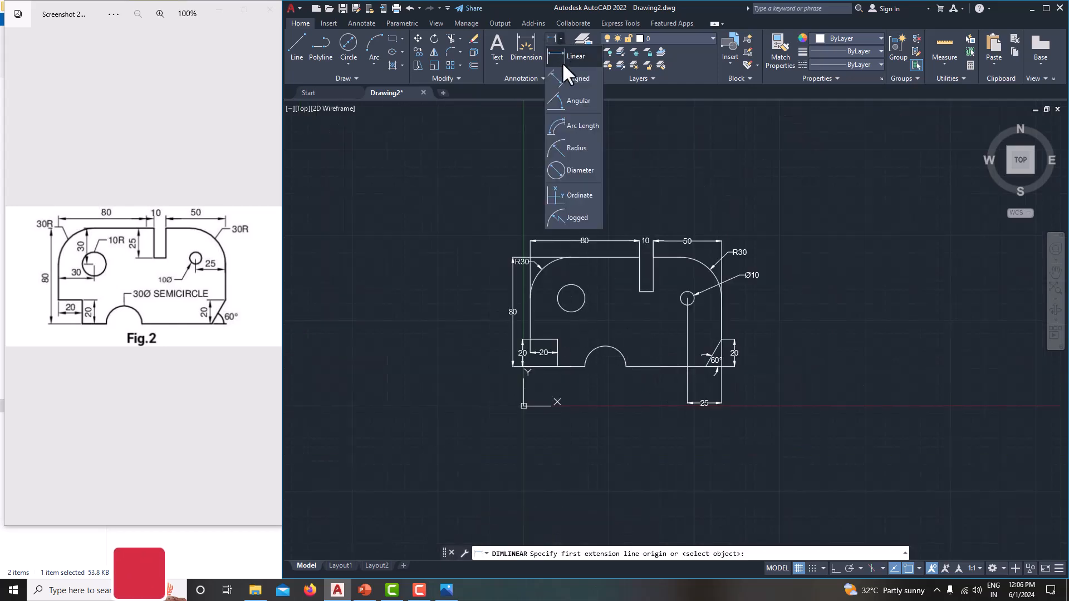
click(566, 167)
click(609, 345)
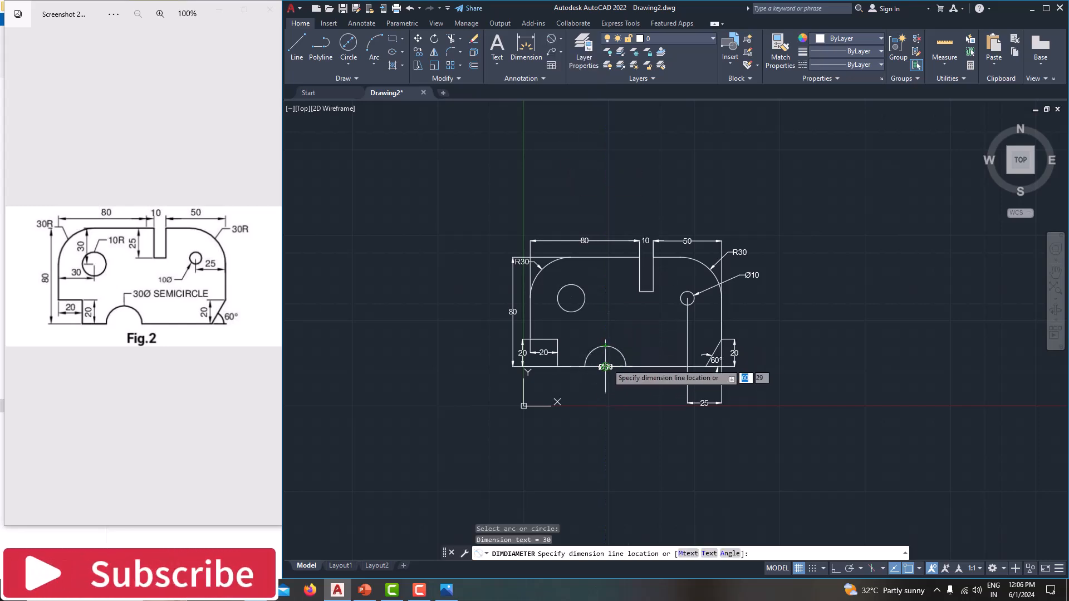
scroll(610, 359, up, 4)
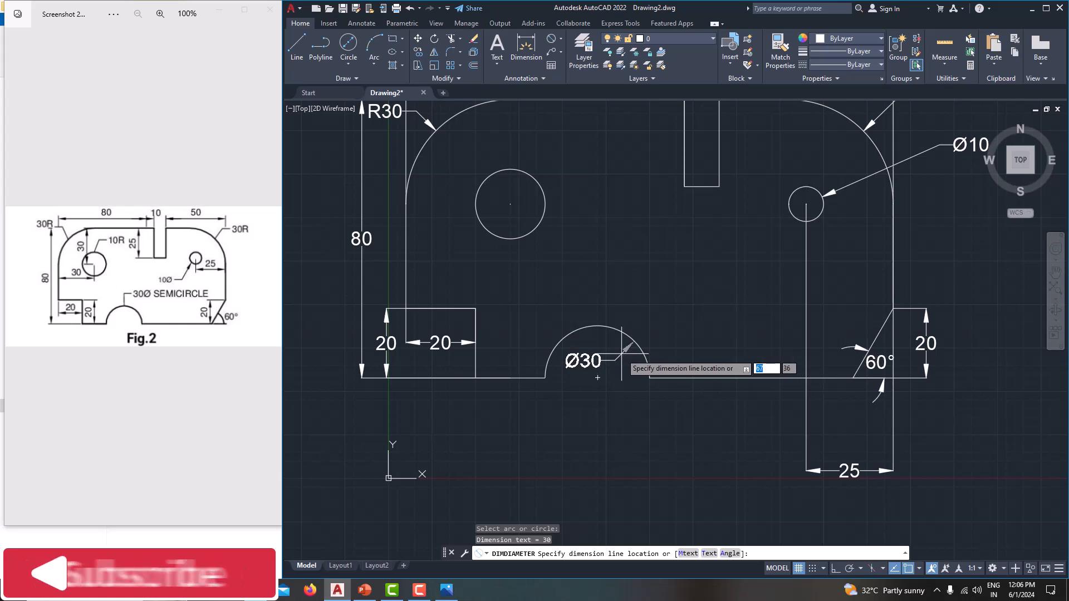
click(632, 355)
scroll(629, 378, down, 3)
middle_drag(625, 372, 597, 371)
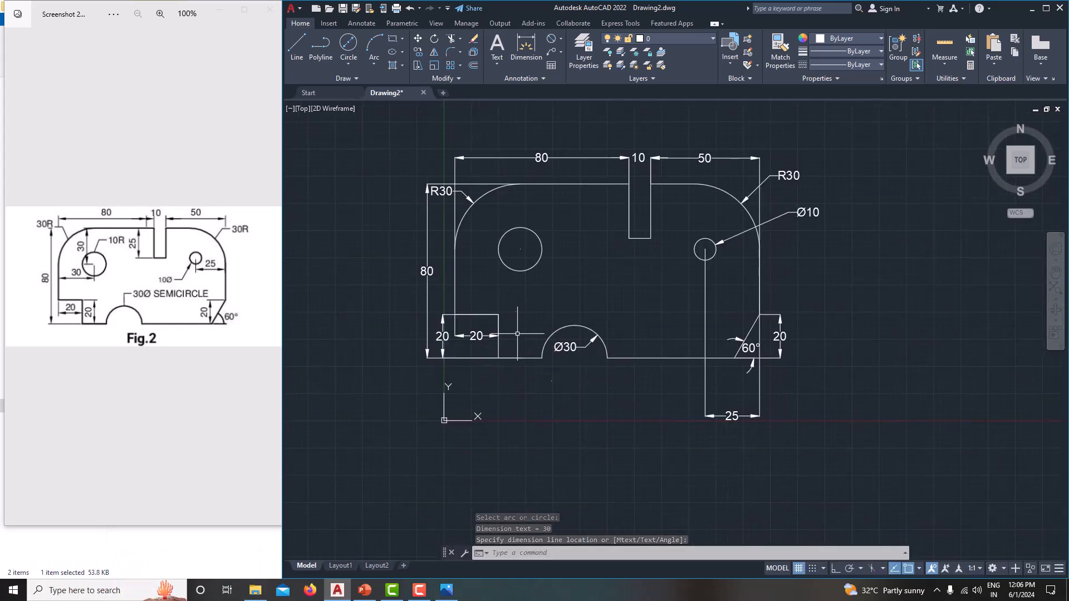
- Add a horizontal linear dimension from the notch's lower corner to the semicircle's near end, placed below the plate's bottom edge
click(558, 38)
click(562, 56)
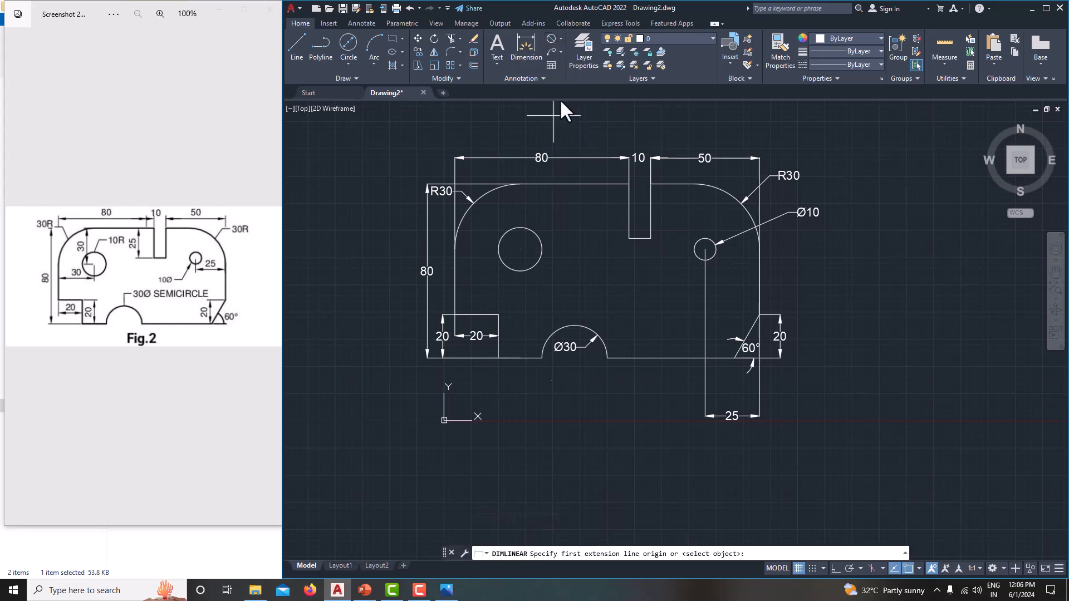
click(499, 358)
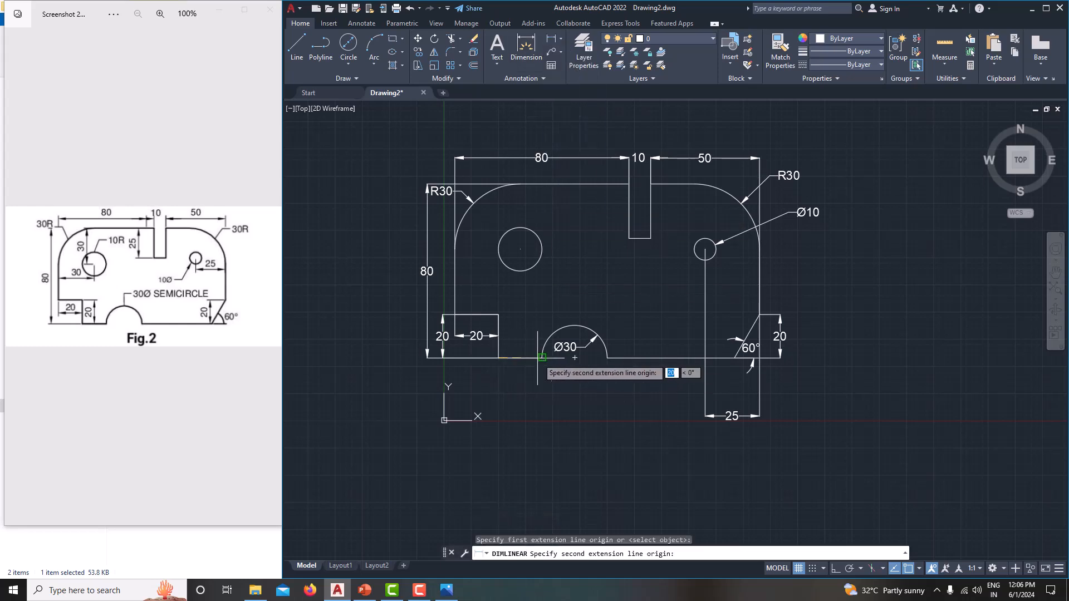
click(540, 357)
click(540, 392)
mouse_move(598, 390)
middle_down()
mouse_move(620, 392)
mouse_move(555, 387)
middle_up()
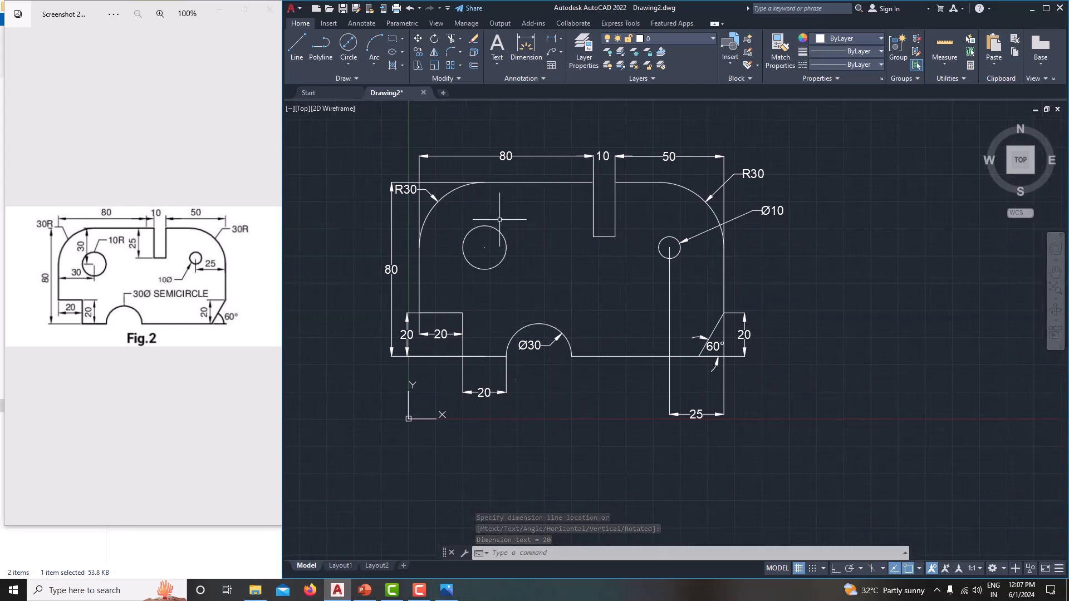
- Add a diameter dimension to the large hole, with its text just above the plate's top edge
click(559, 38)
click(560, 168)
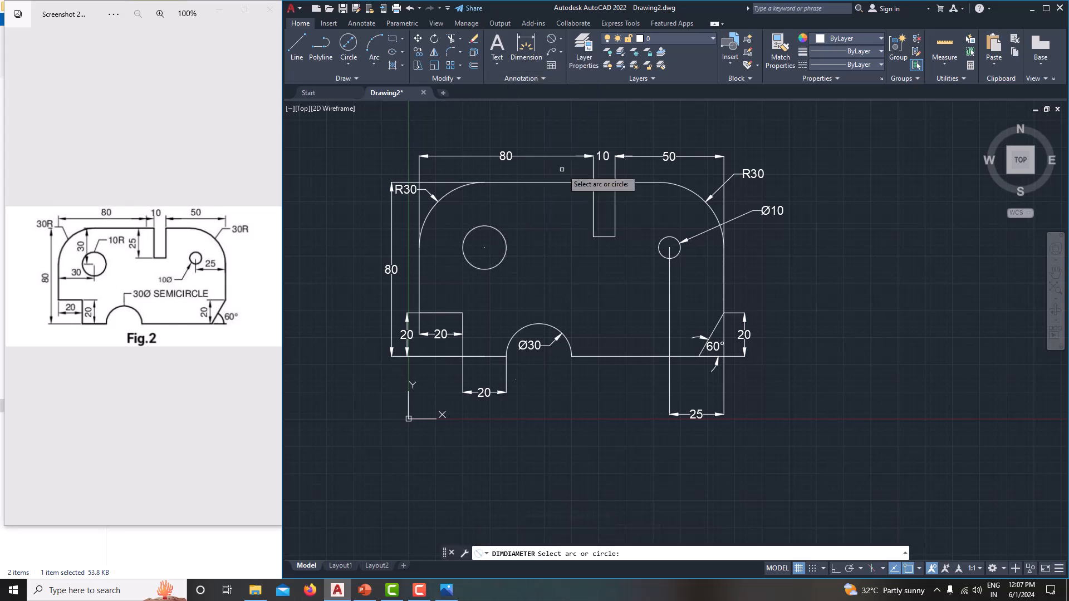
click(495, 230)
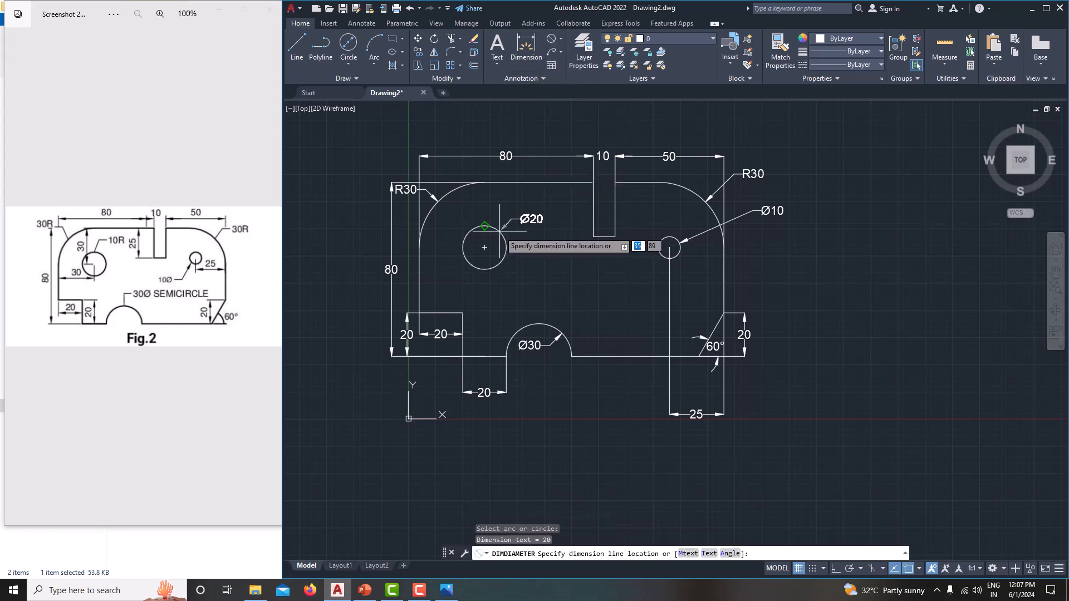
click(521, 172)
mouse_move(598, 225)
middle_down()
mouse_move(577, 218)
mouse_move(617, 236)
middle_up()
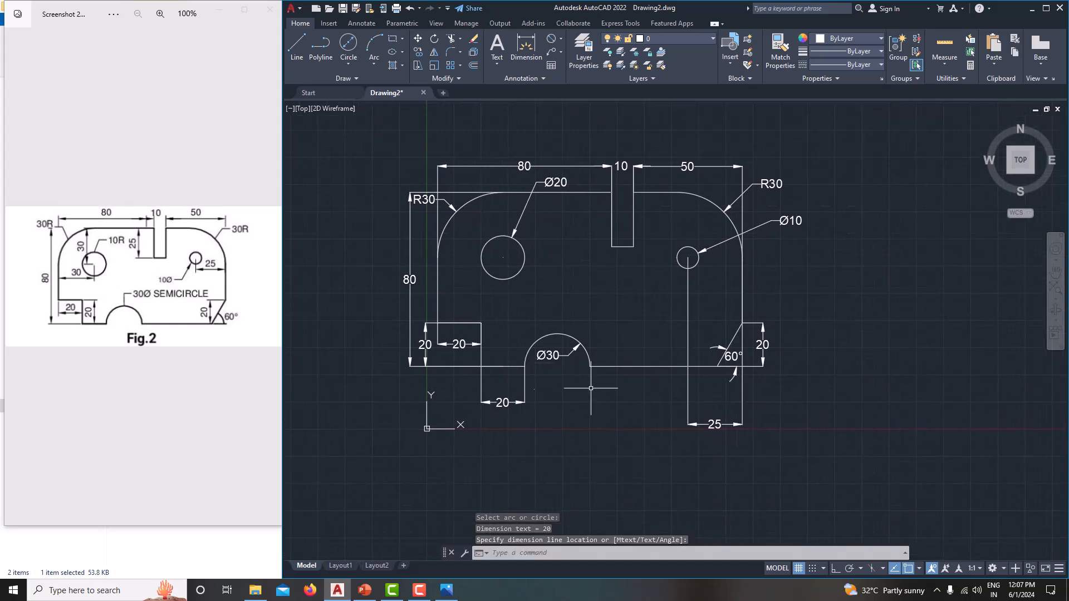
- Move the small hole's horizontal distance dimension from below the plate up to just under the hole's center
click(718, 424)
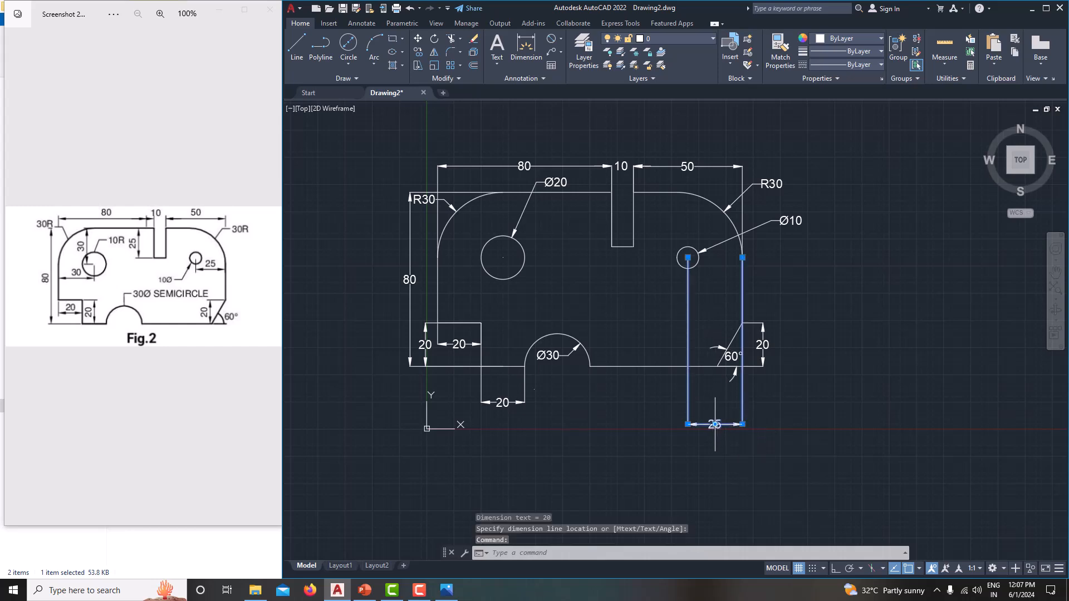
click(715, 424)
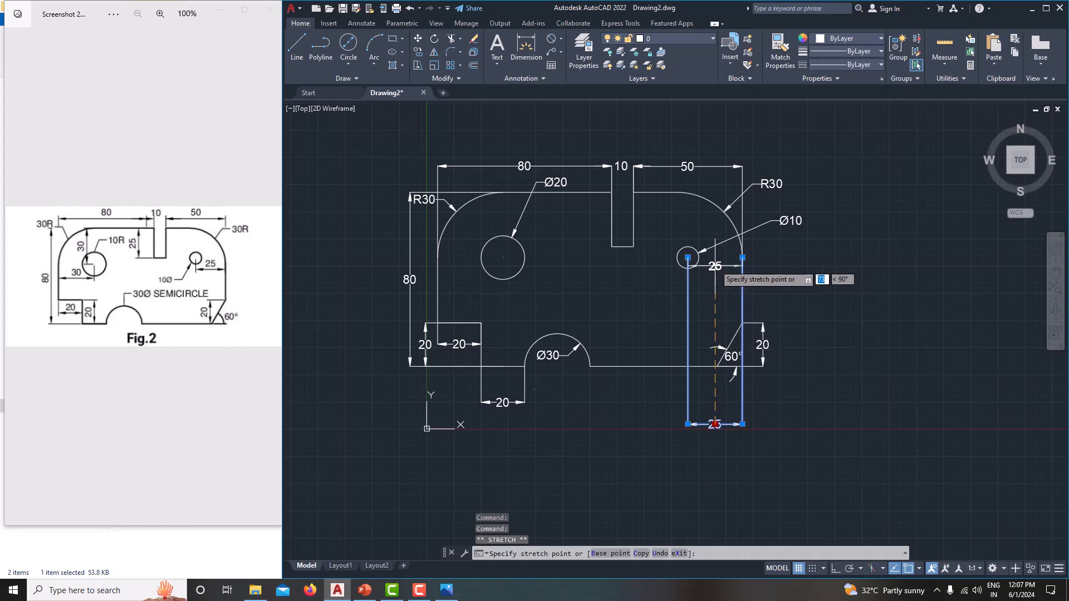
click(717, 265)
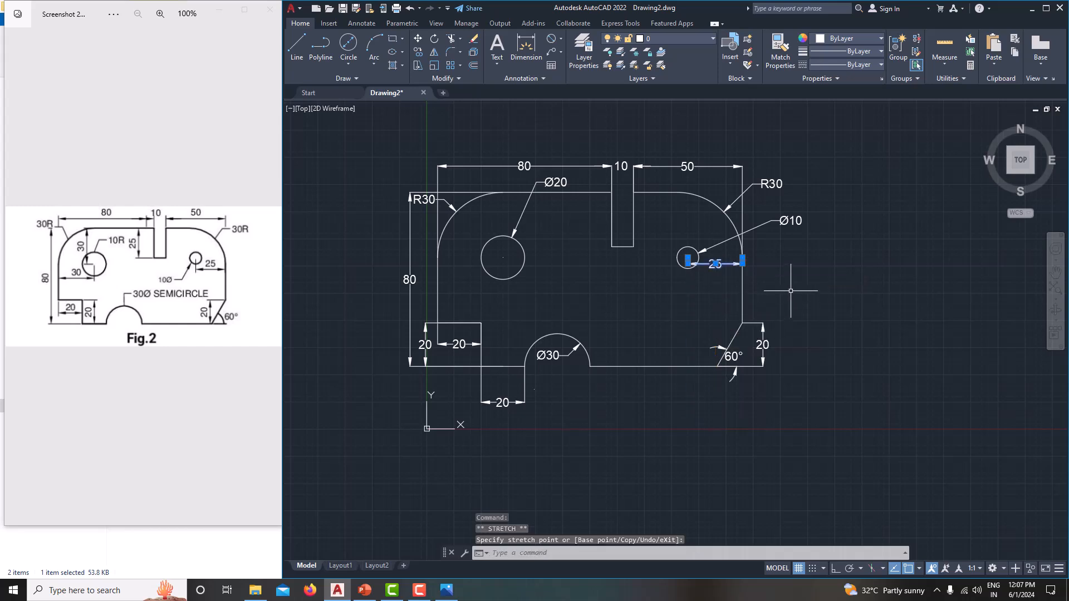
key(Escape)
key(Escape)
middle_drag(786, 308, 775, 308)
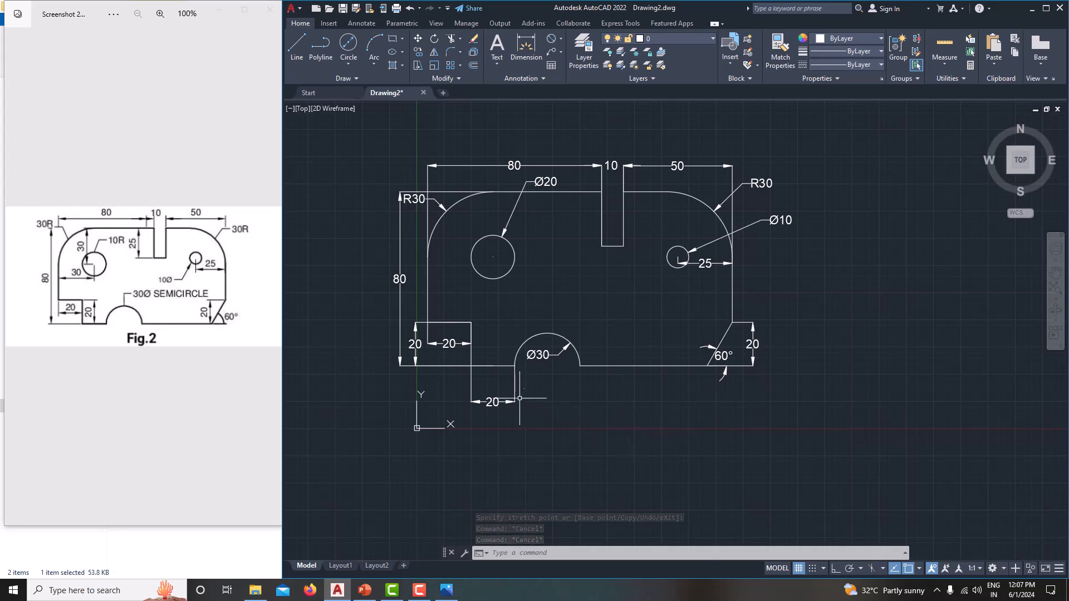
- Add a horizontal linear dimension from the large hole's center to the plate's left edge, placed level with the center
click(560, 38)
click(563, 50)
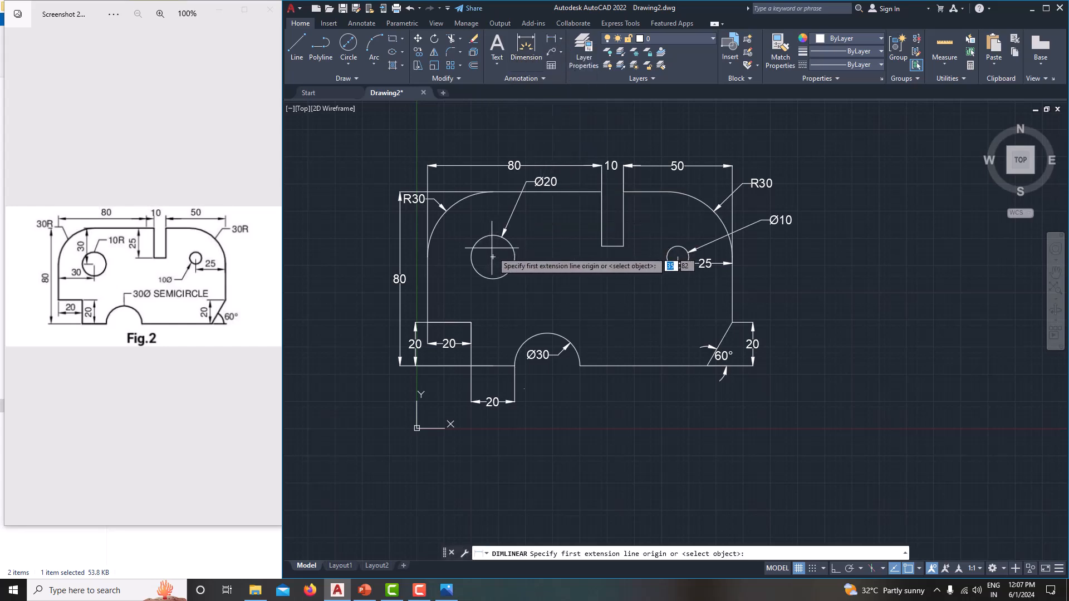
click(492, 257)
click(427, 257)
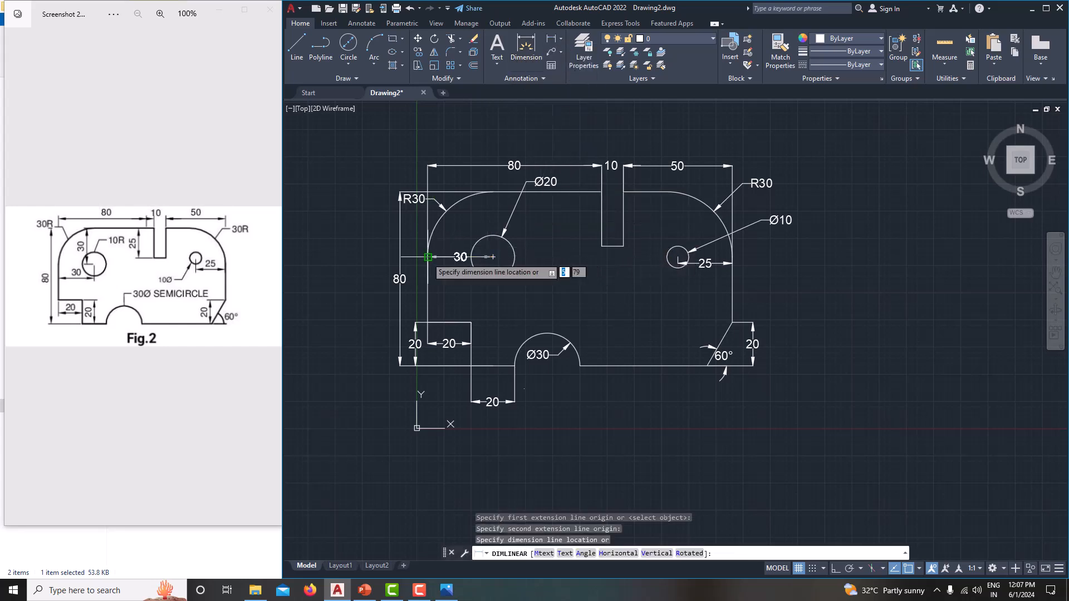
click(451, 257)
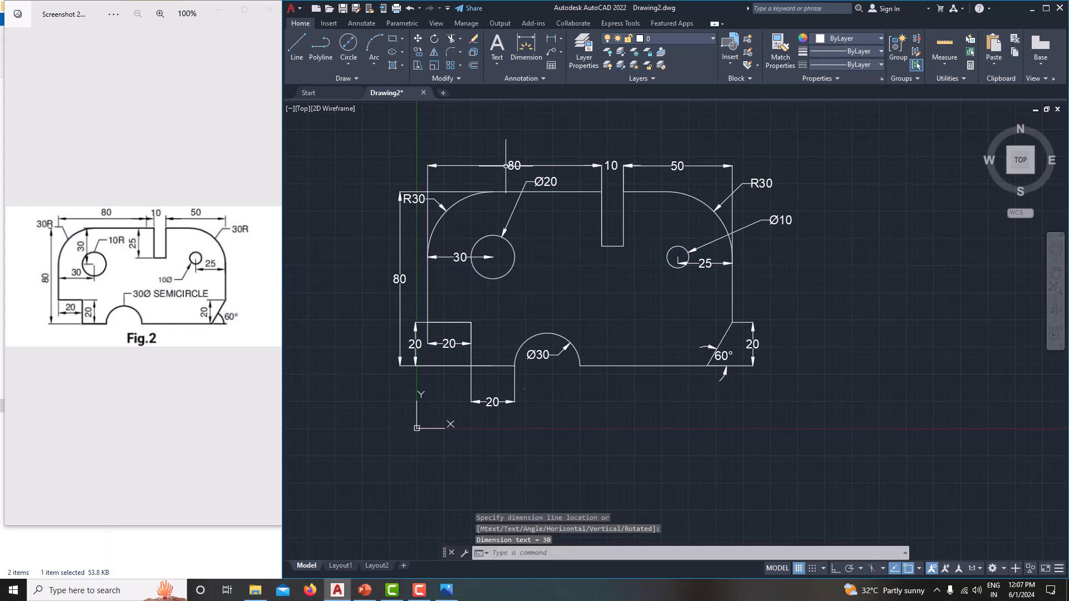
- Add a vertical linear dimension from the plate's top edge to the large hole's center, placed in line with the center
click(546, 38)
click(493, 192)
click(492, 257)
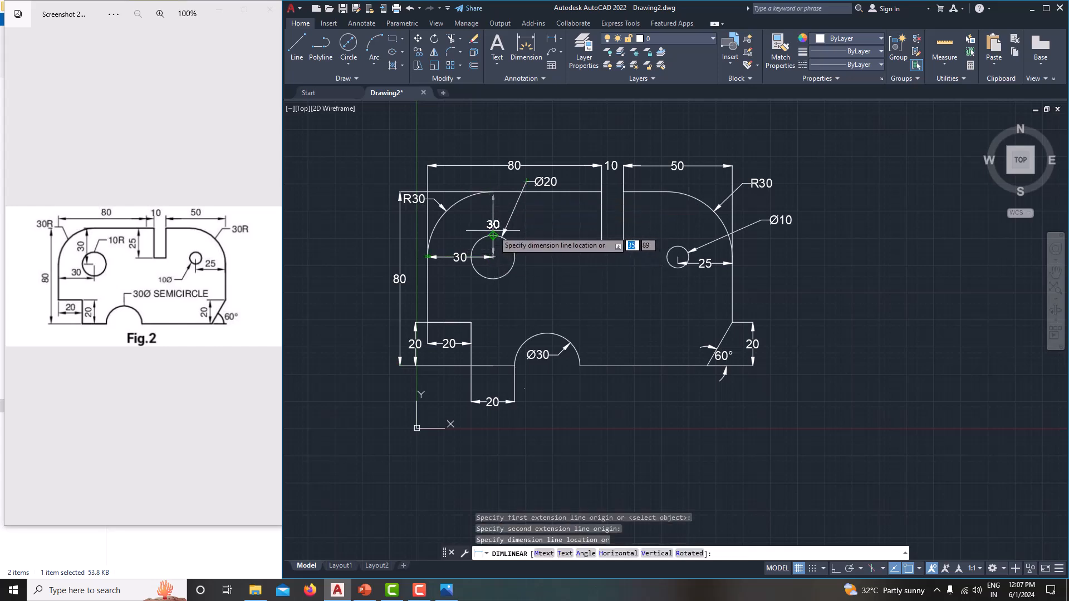
click(493, 234)
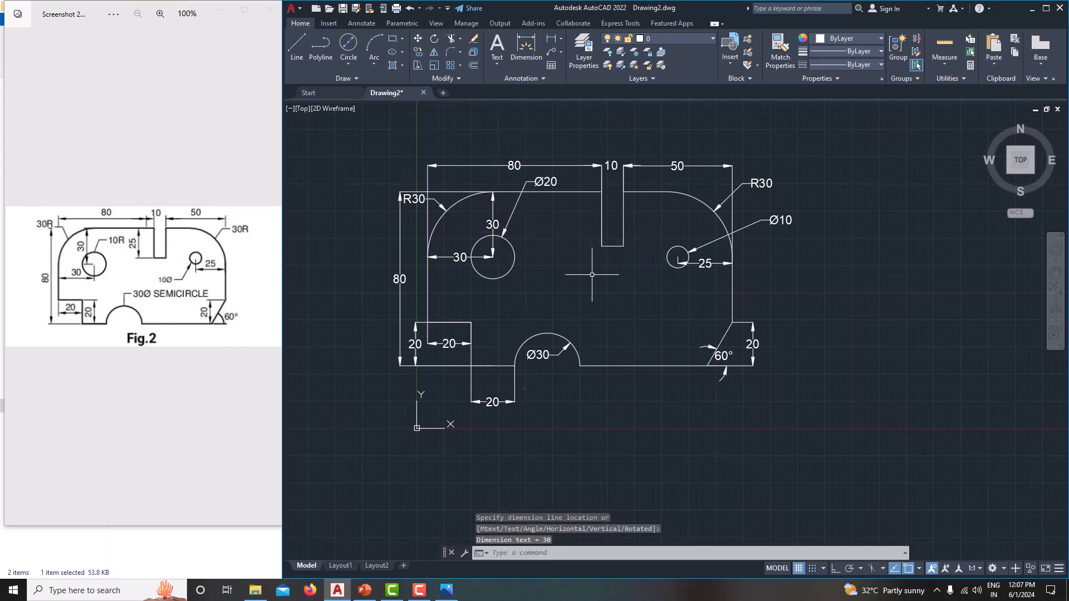
key(Escape)
middle_drag(592, 274, 615, 280)
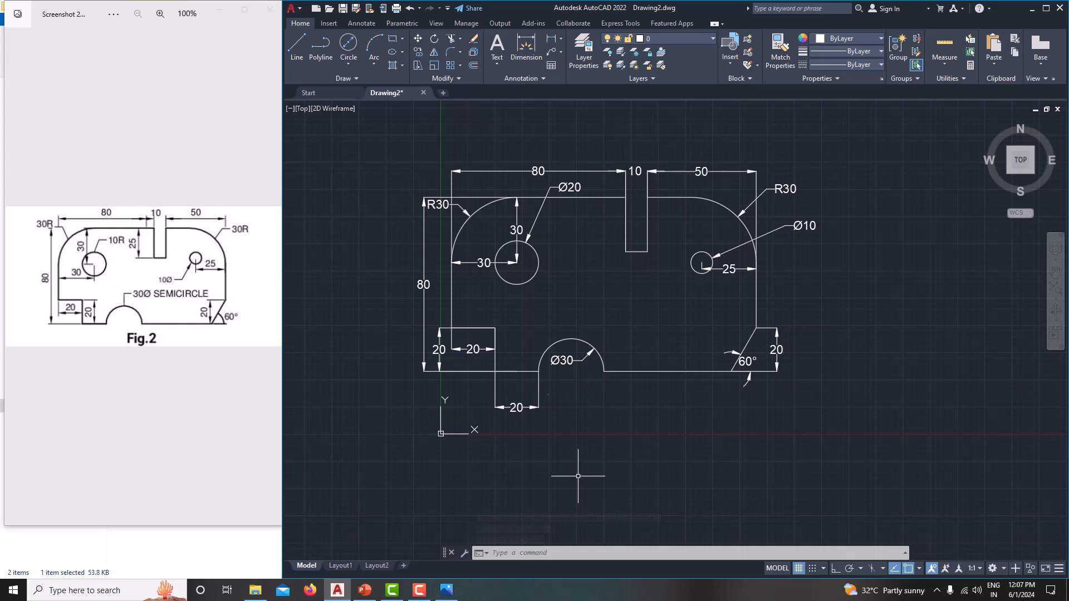
scroll(465, 357, down, 2)
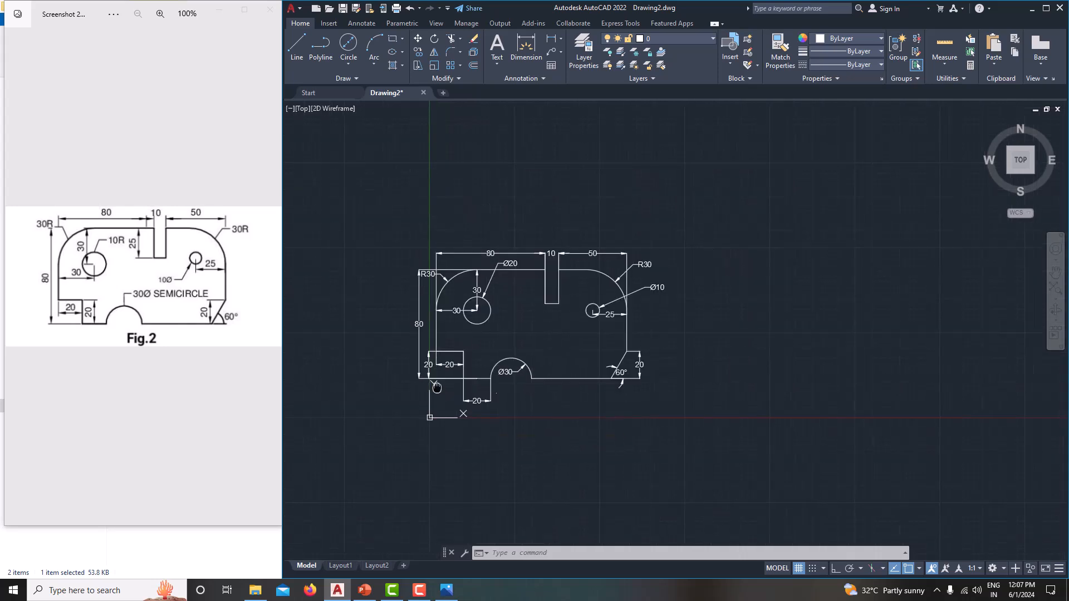
scroll(476, 376, up, 2)
middle_drag(477, 376, 505, 394)
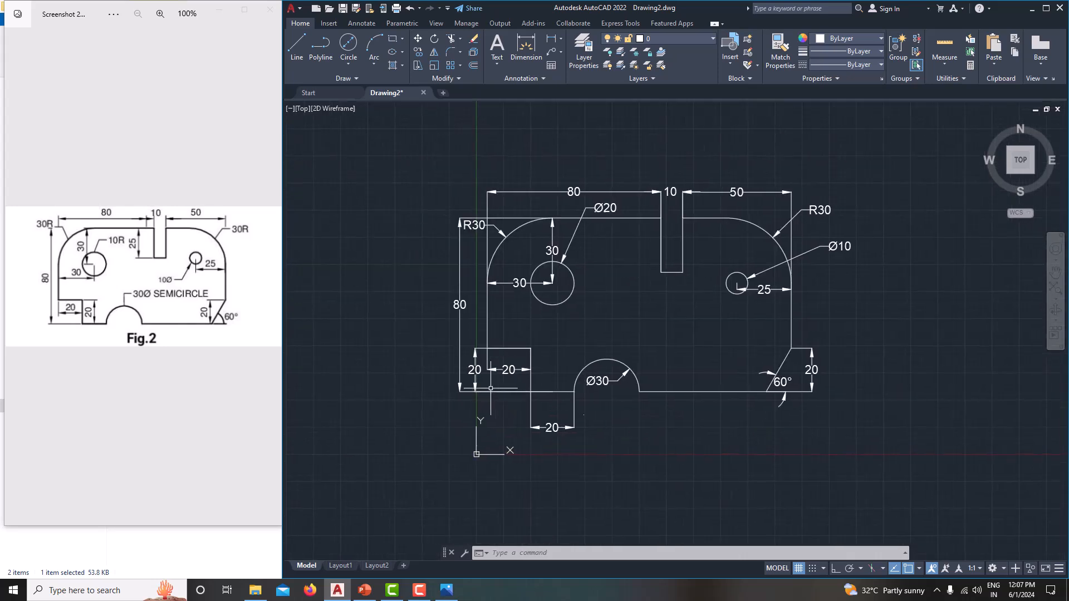